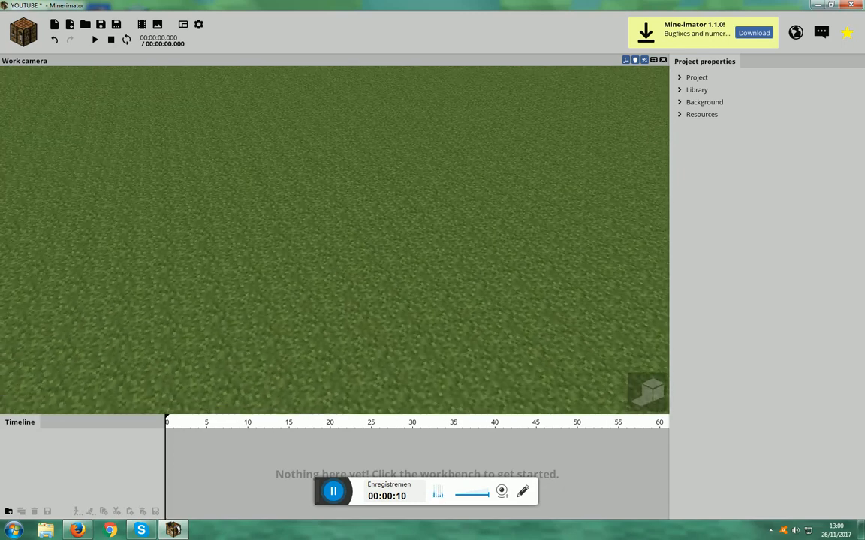
Open the workbench and choose to add a character with the Human model
{"action": "left_click_drag", "start_coordinate": [424, 349], "coordinate": [343, 353]}
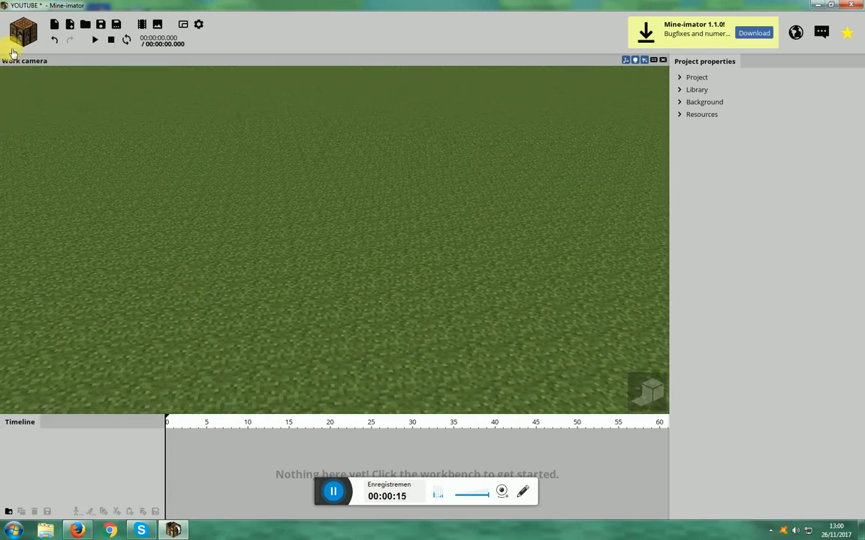
{"action": "left_click", "coordinate": [23, 32]}
{"action": "left_click", "coordinate": [27, 79]}
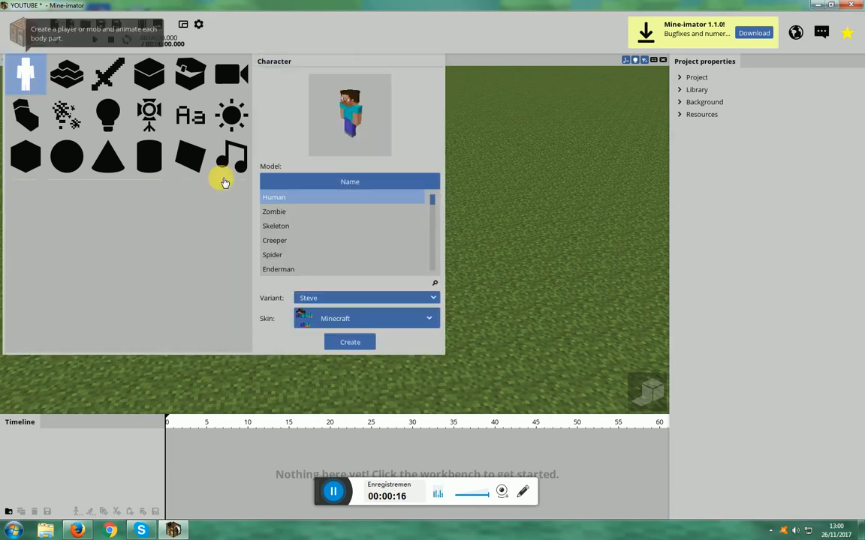
{"action": "left_click", "coordinate": [386, 323]}
{"action": "left_click", "coordinate": [372, 359]}
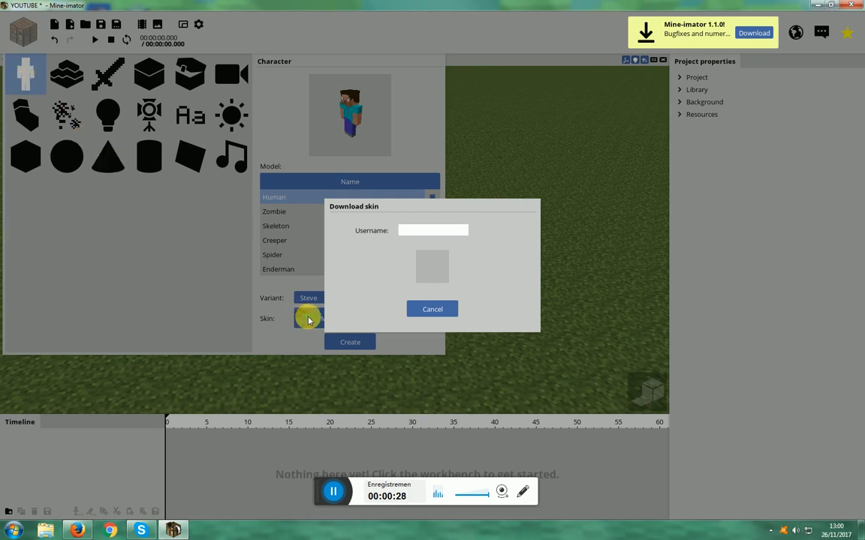
{"action": "left_click", "coordinate": [430, 312]}
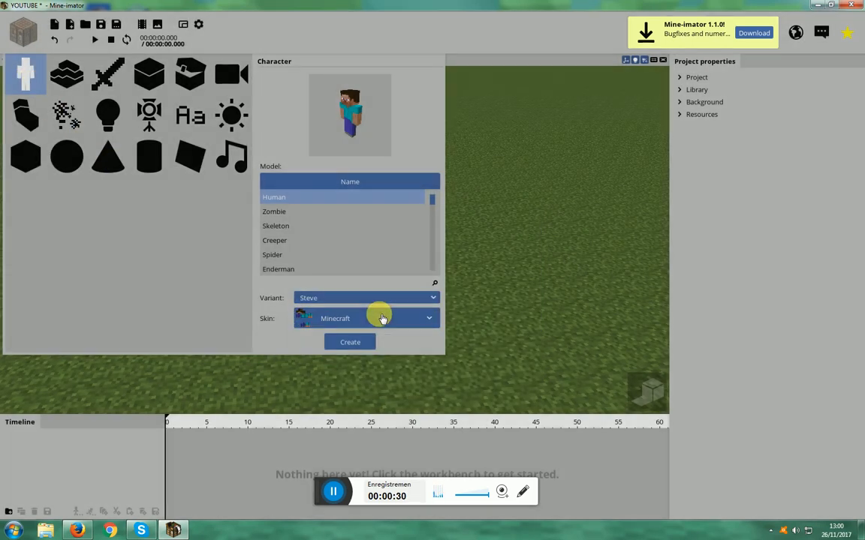
Download the character's skin from a Minecraft user by entering the player's username, and apply it to the Human model
{"action": "left_click", "coordinate": [361, 320]}
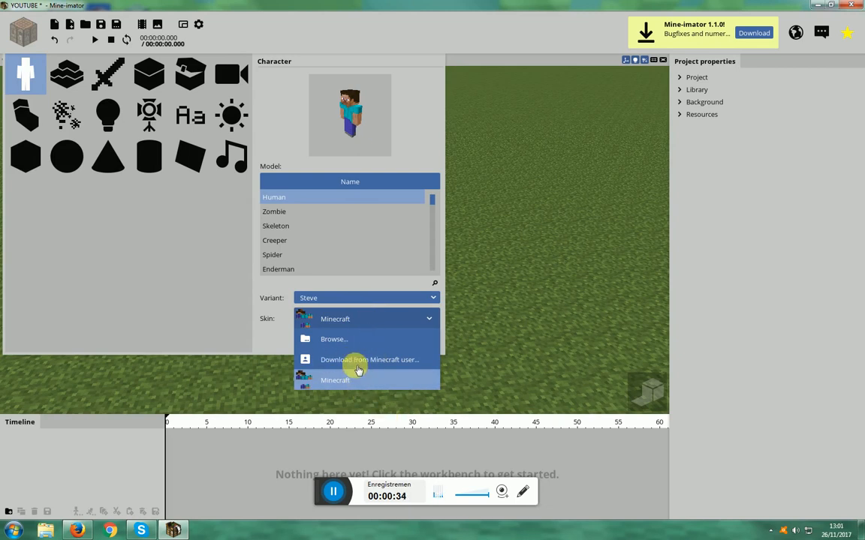
{"action": "left_click", "coordinate": [366, 360]}
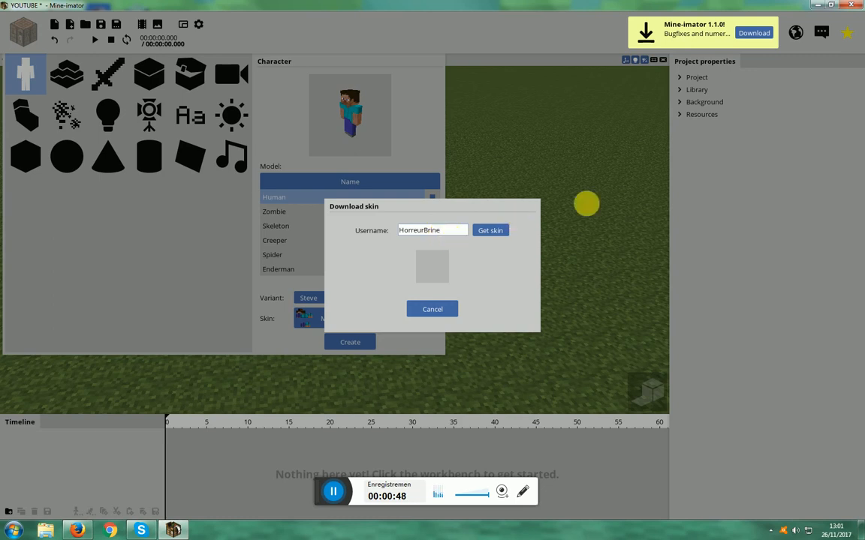
{"action": "left_click", "coordinate": [494, 231]}
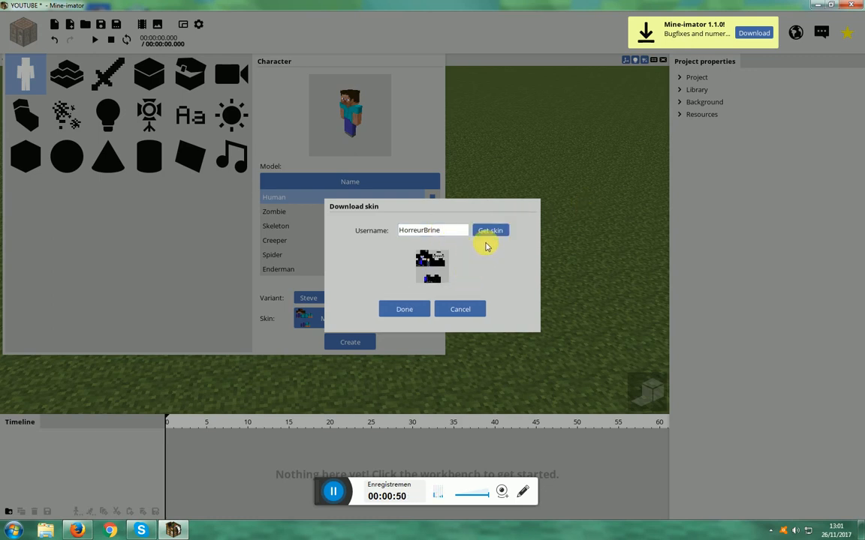
{"action": "left_click", "coordinate": [413, 308]}
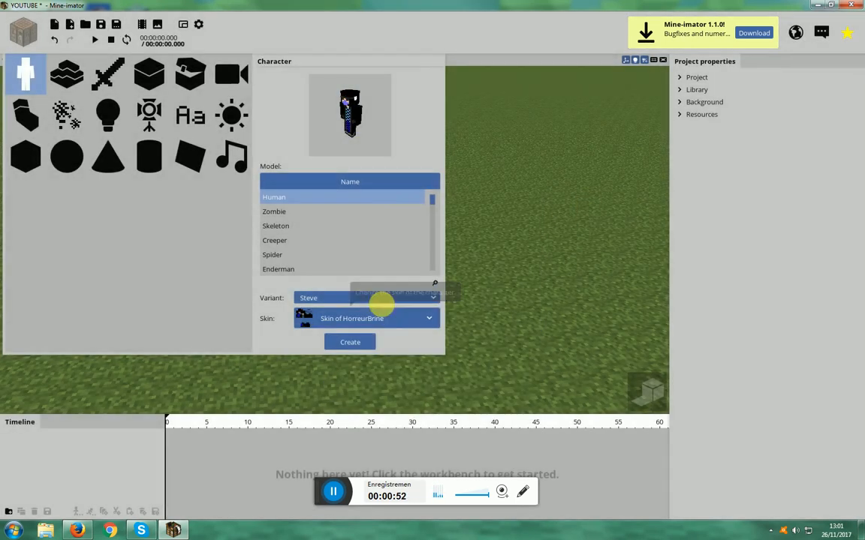
Create the Human character with the downloaded skin in the scene
{"action": "left_click_drag", "start_coordinate": [380, 138], "coordinate": [409, 136]}
{"action": "left_click", "coordinate": [355, 340]}
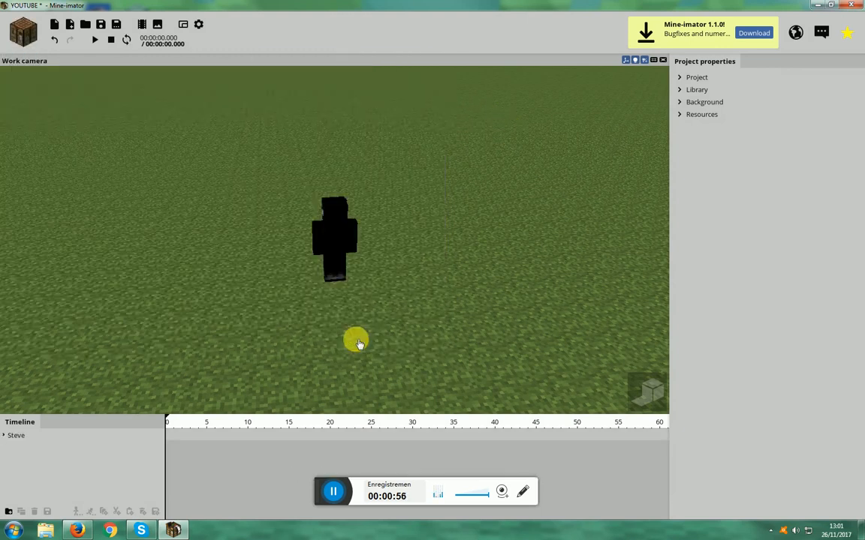
{"action": "left_click_drag", "start_coordinate": [412, 280], "coordinate": [520, 262]}
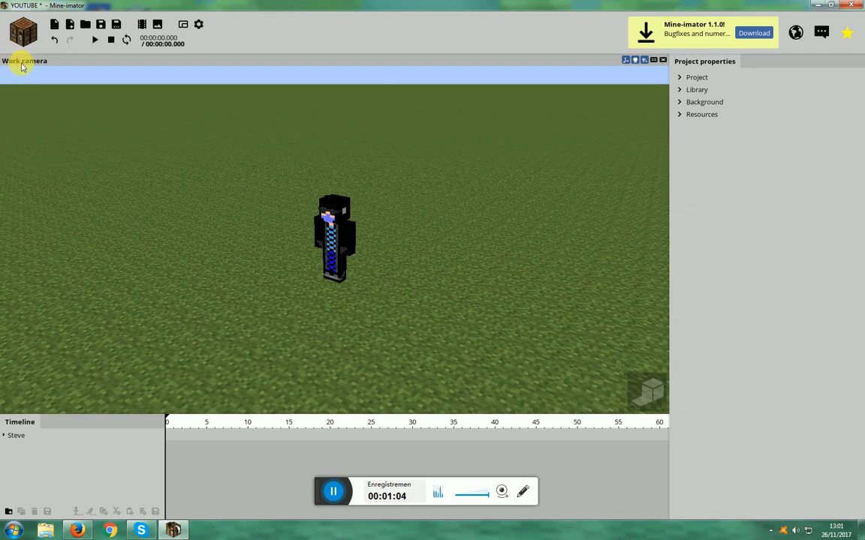
Expand the project's Background settings and open the ground texture picker
{"action": "left_click", "coordinate": [23, 32]}
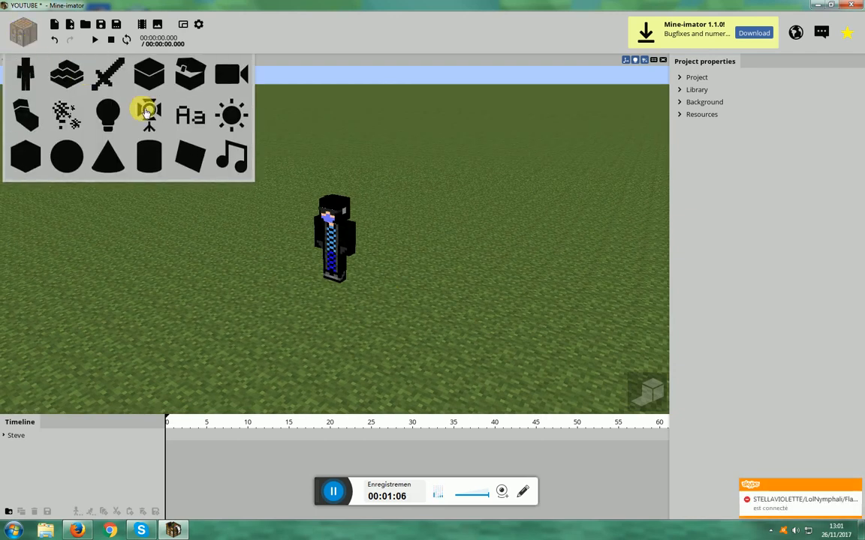
{"action": "left_click", "coordinate": [679, 103]}
{"action": "left_click", "coordinate": [679, 102]}
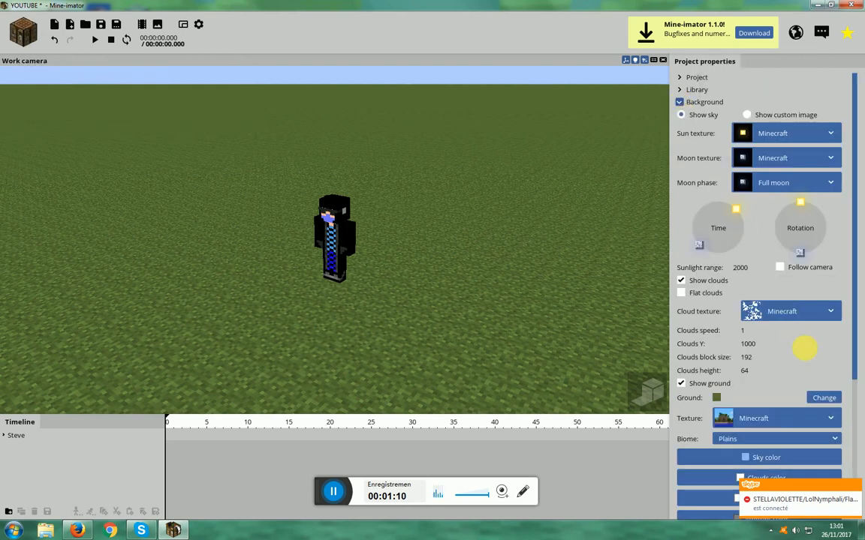
{"action": "left_click", "coordinate": [824, 398]}
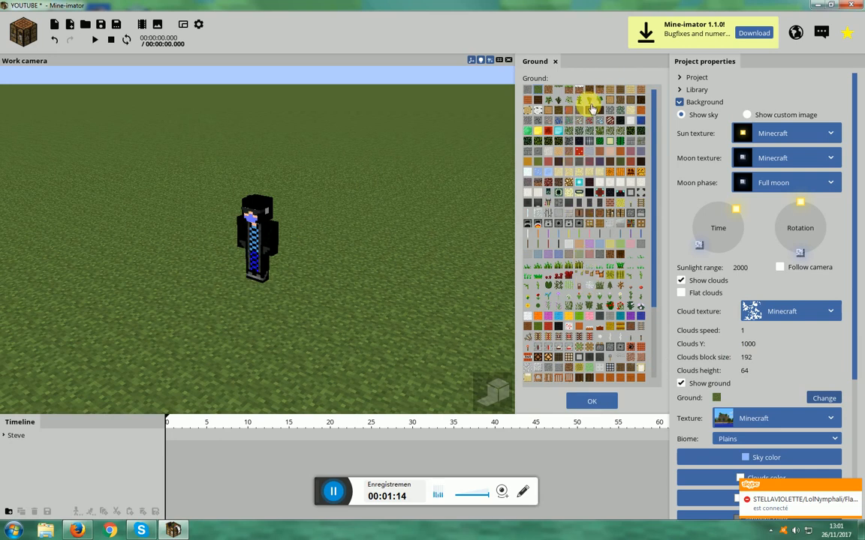
Try several block textures on the ground, including bricks, gravel, nether wart, lily pad and flower pot
{"action": "left_click", "coordinate": [529, 101]}
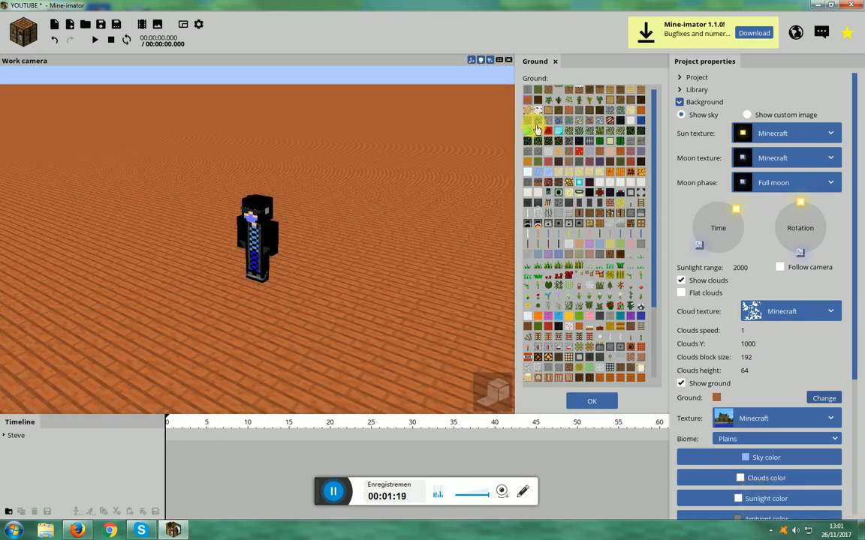
{"action": "left_click", "coordinate": [531, 123]}
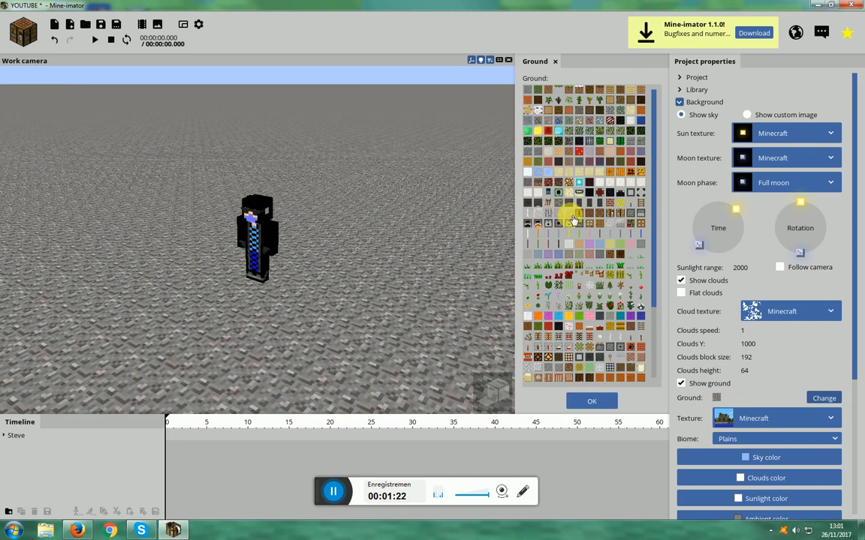
{"action": "left_click", "coordinate": [592, 276]}
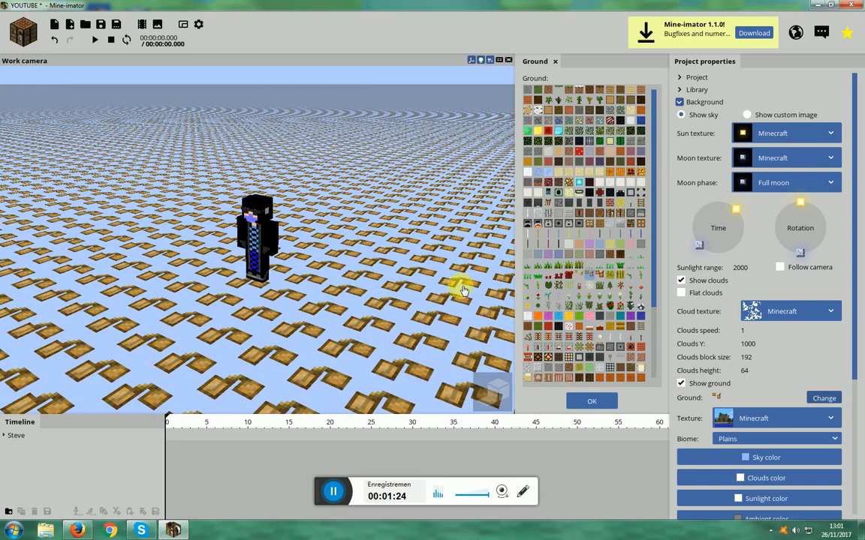
{"action": "left_click", "coordinate": [545, 284]}
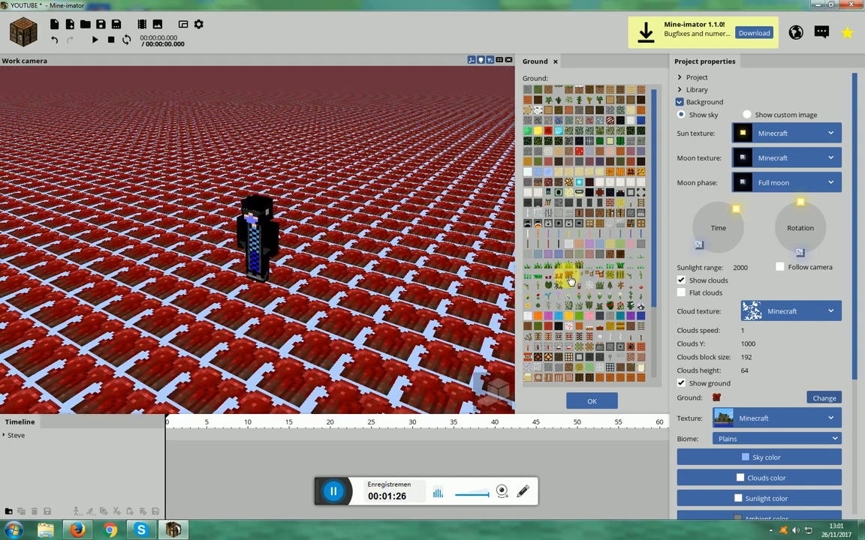
{"action": "left_click", "coordinate": [559, 286]}
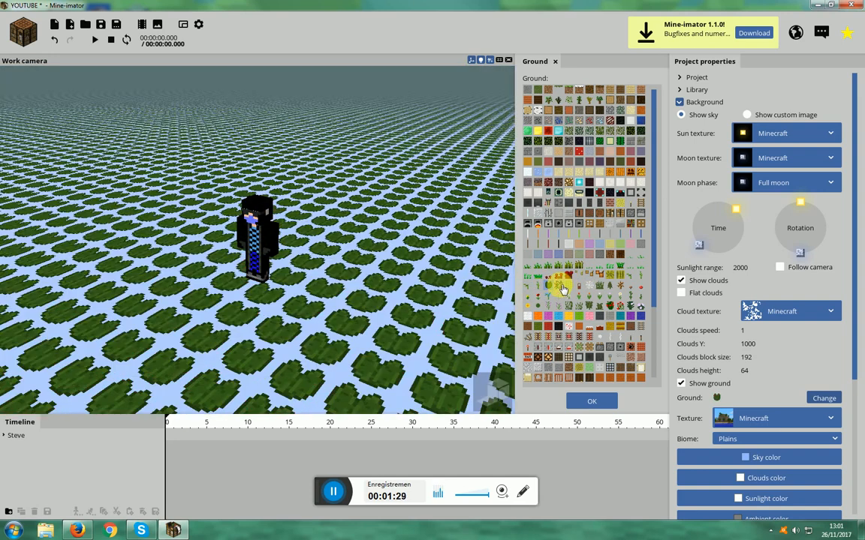
{"action": "left_click", "coordinate": [560, 285]}
{"action": "left_click", "coordinate": [575, 292]}
{"action": "left_click", "coordinate": [584, 288]}
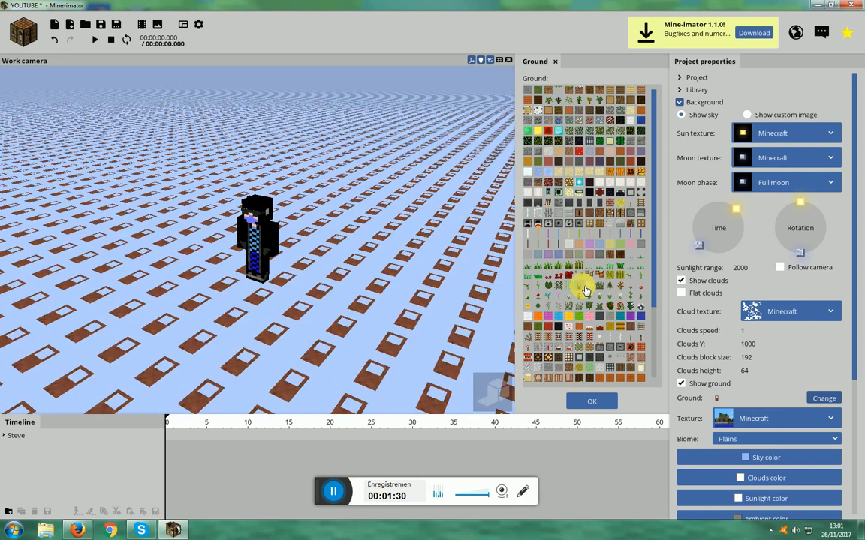
Try further ground textures, including polished granite, granite, curved rail, podzol, grass block side and sand
{"action": "left_click", "coordinate": [584, 359]}
{"action": "left_click", "coordinate": [580, 364]}
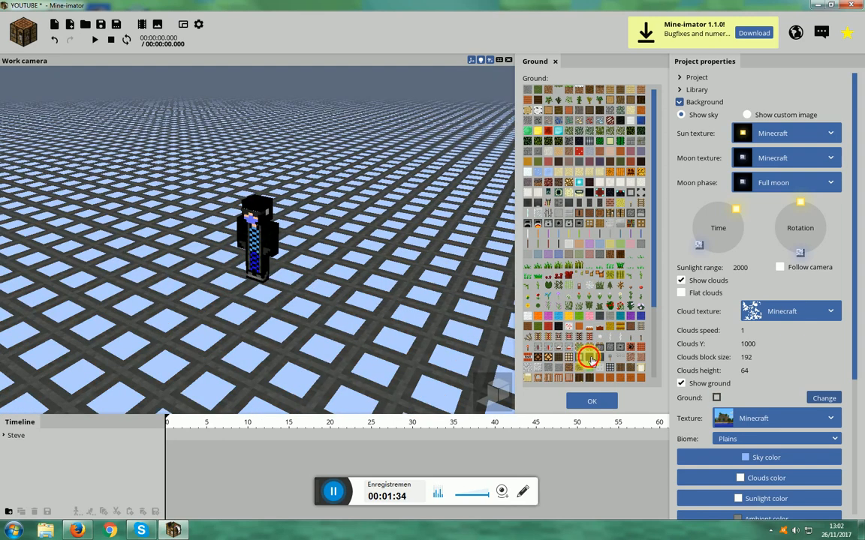
{"action": "left_click", "coordinate": [588, 357]}
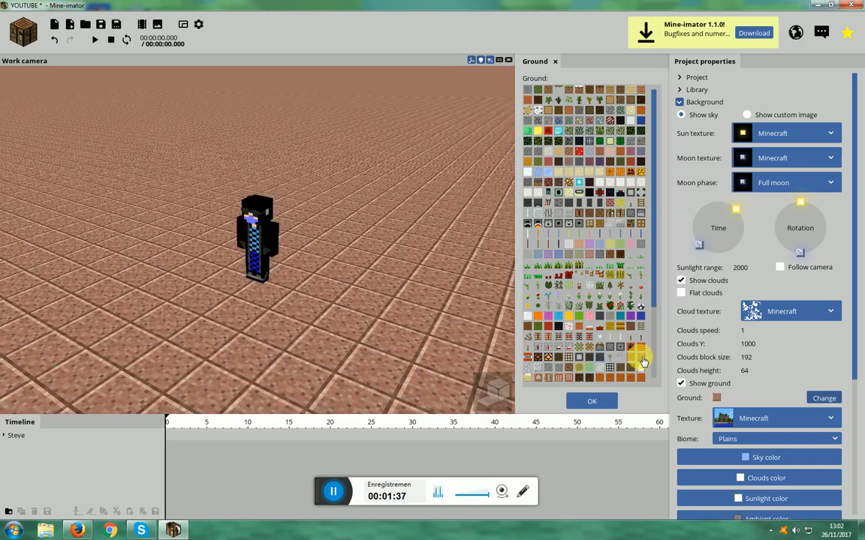
{"action": "left_click", "coordinate": [635, 359]}
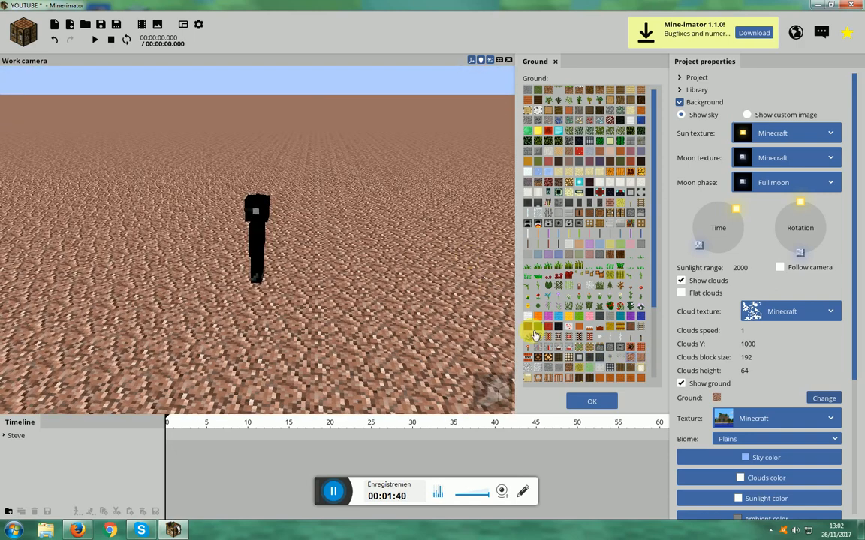
{"action": "left_click", "coordinate": [532, 342]}
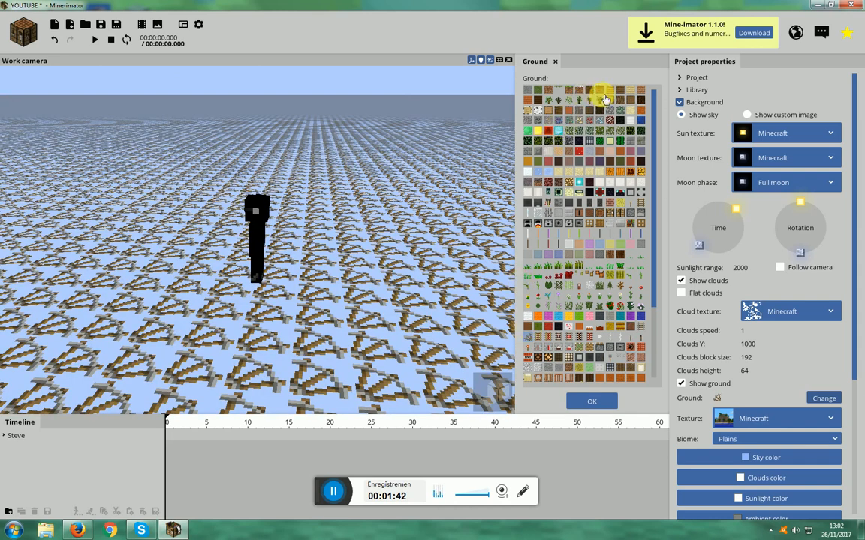
{"action": "left_click", "coordinate": [588, 91]}
{"action": "left_click", "coordinate": [588, 91]}
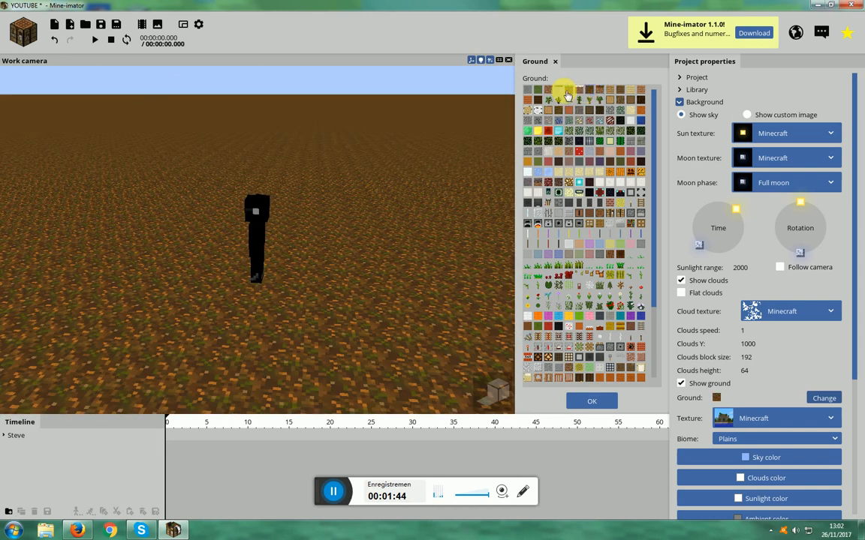
{"action": "left_click", "coordinate": [548, 99]}
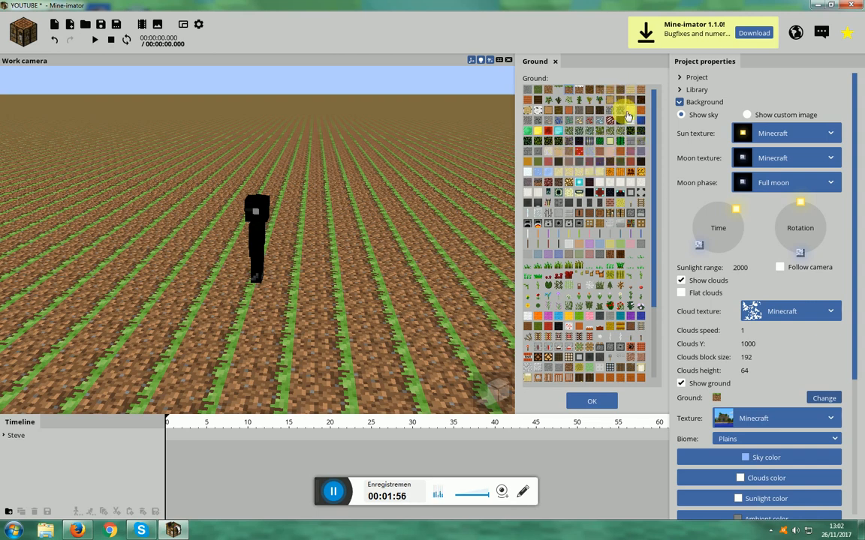
{"action": "left_click", "coordinate": [634, 117]}
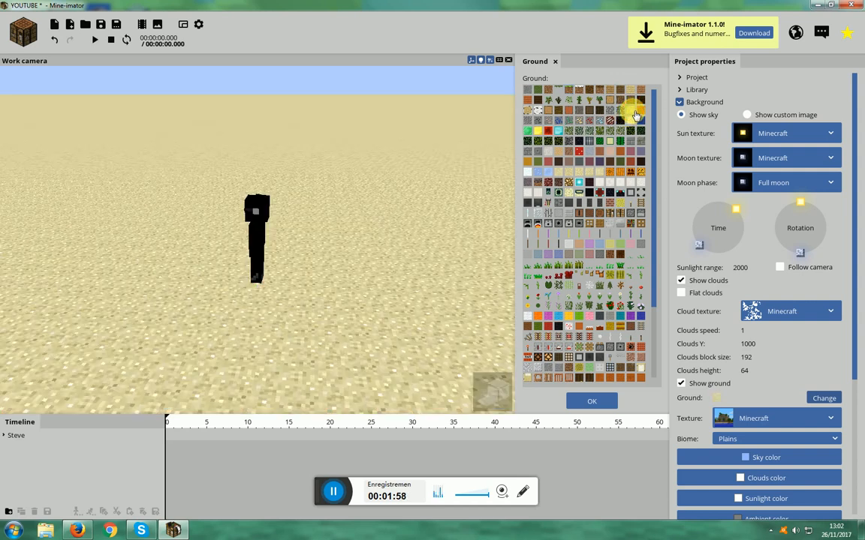
Set the ground texture to the orange red sand and close the ground picker
{"action": "left_click", "coordinate": [578, 99]}
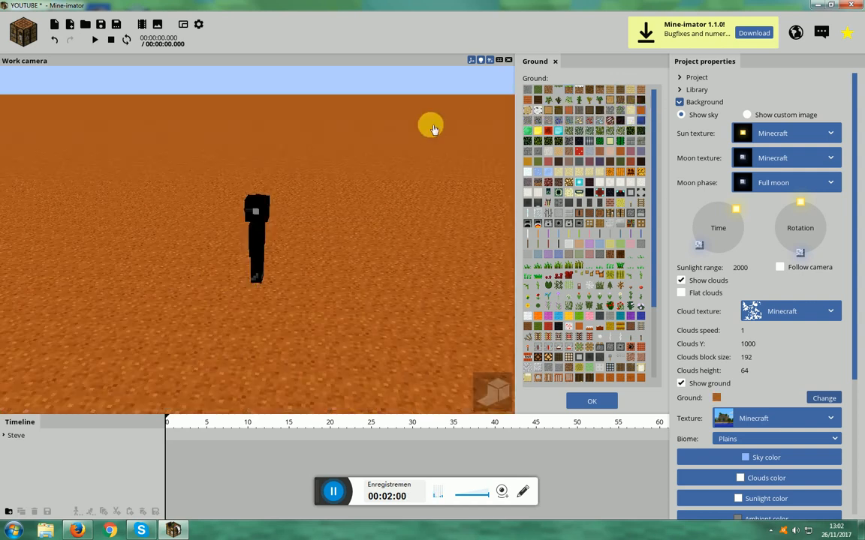
{"action": "left_click_drag", "start_coordinate": [433, 129], "coordinate": [456, 121]}
{"action": "right_click_drag", "start_coordinate": [448, 141], "coordinate": [421, 138]}
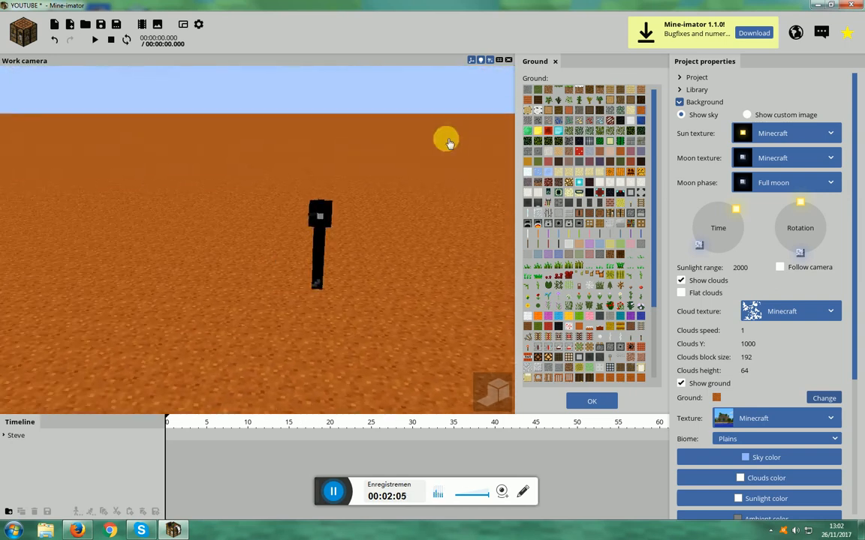
{"action": "mouse_move", "coordinate": [473, 156]}
{"action": "left_mouse_down"}
{"action": "mouse_move", "coordinate": [479, 174]}
{"action": "mouse_move", "coordinate": [498, 171]}
{"action": "mouse_move", "coordinate": [486, 157]}
{"action": "mouse_move", "coordinate": [482, 166]}
{"action": "left_mouse_up"}
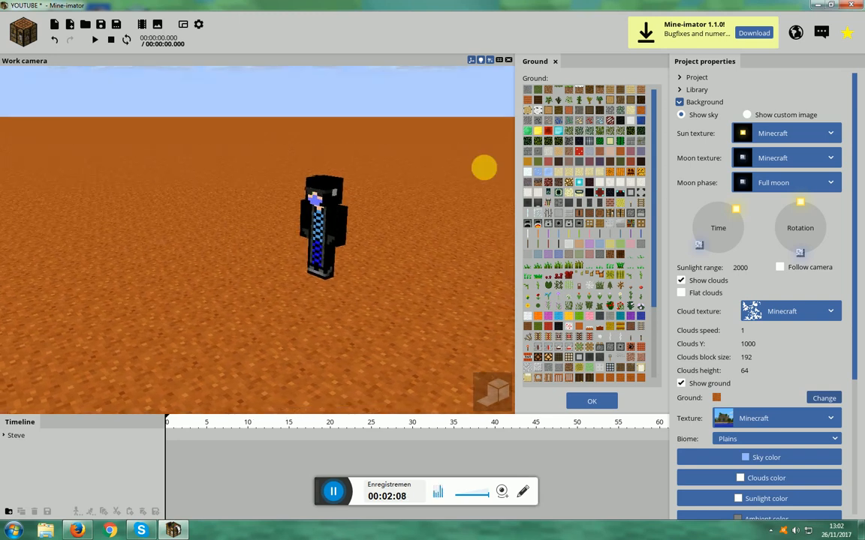
{"action": "left_click", "coordinate": [553, 62]}
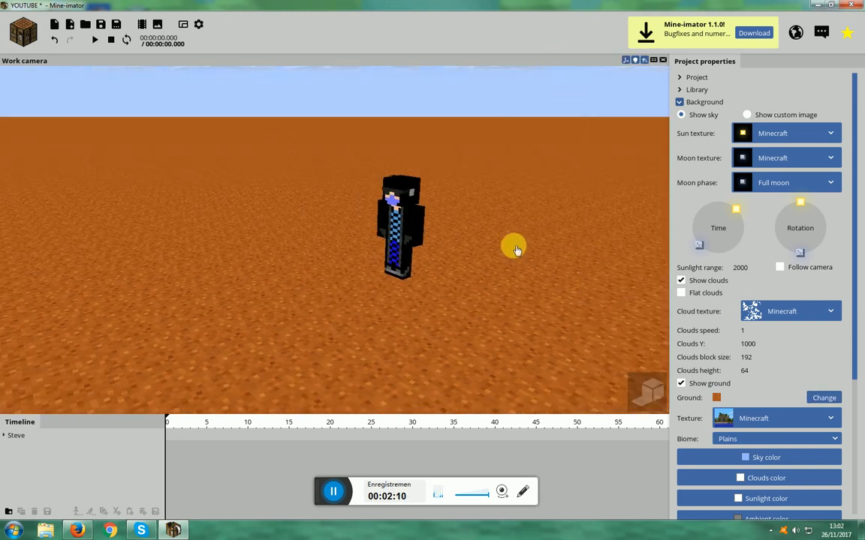
Pose the character at frame 0 by rotating the right arm forward and the left arm backward about the X axis
{"action": "left_click_drag", "start_coordinate": [513, 246], "coordinate": [501, 244]}
{"action": "right_click_drag", "start_coordinate": [502, 244], "coordinate": [518, 244]}
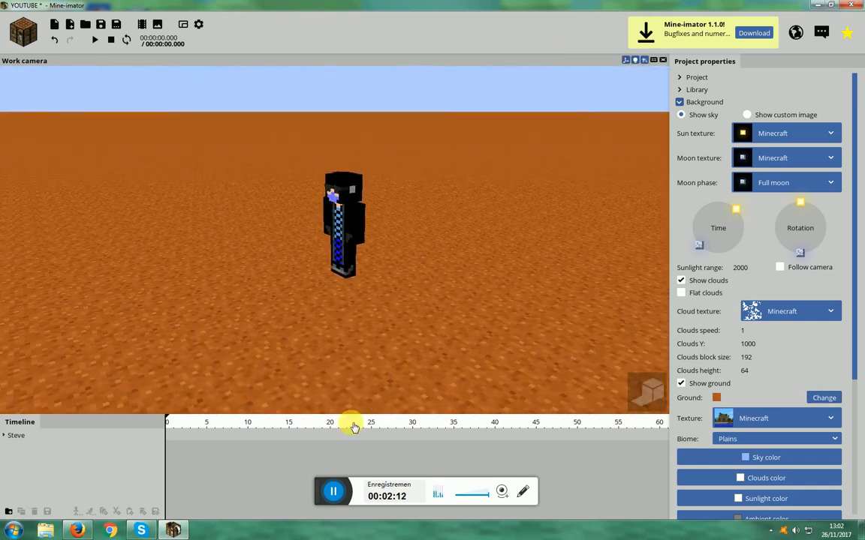
{"action": "left_click", "coordinate": [348, 213]}
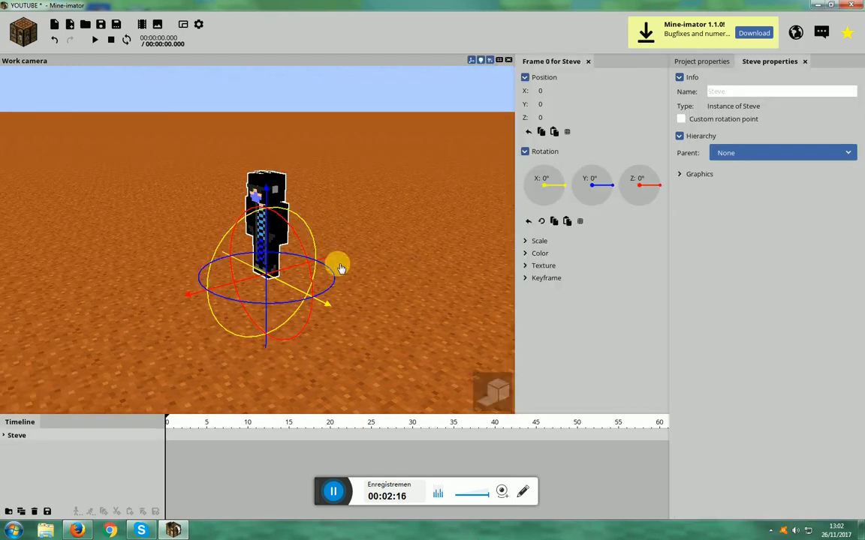
{"action": "left_click", "coordinate": [251, 229]}
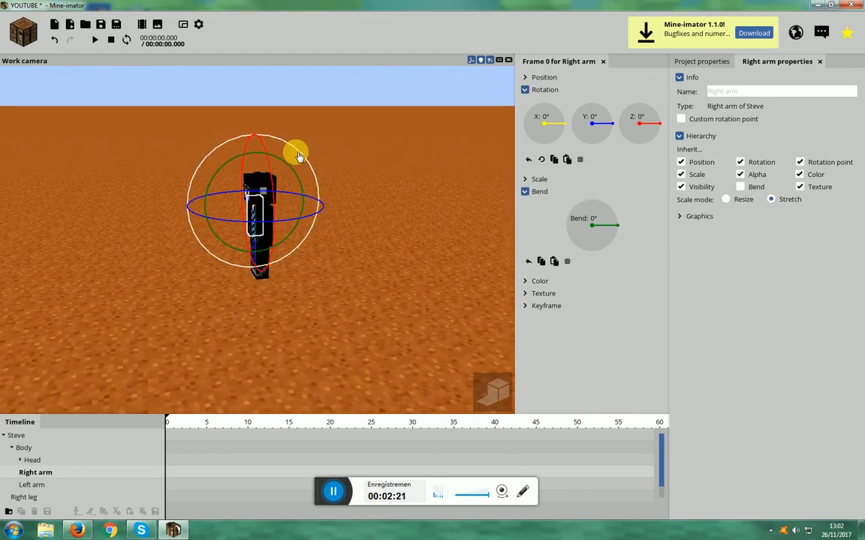
{"action": "left_click_drag", "start_coordinate": [299, 156], "coordinate": [314, 177]}
{"action": "left_click", "coordinate": [271, 238]}
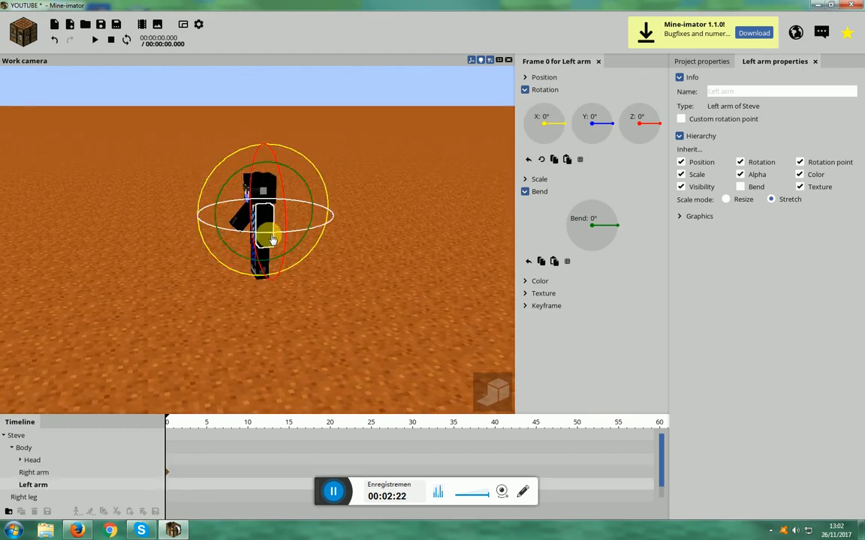
Tilt the head and lean the body forward about the X axis at frame 0
{"action": "left_click", "coordinate": [268, 168]}
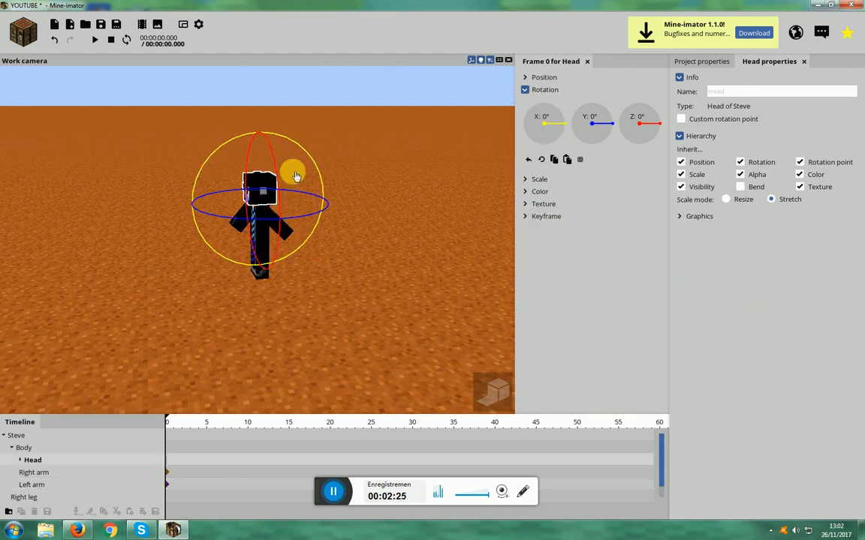
{"action": "left_click", "coordinate": [259, 237]}
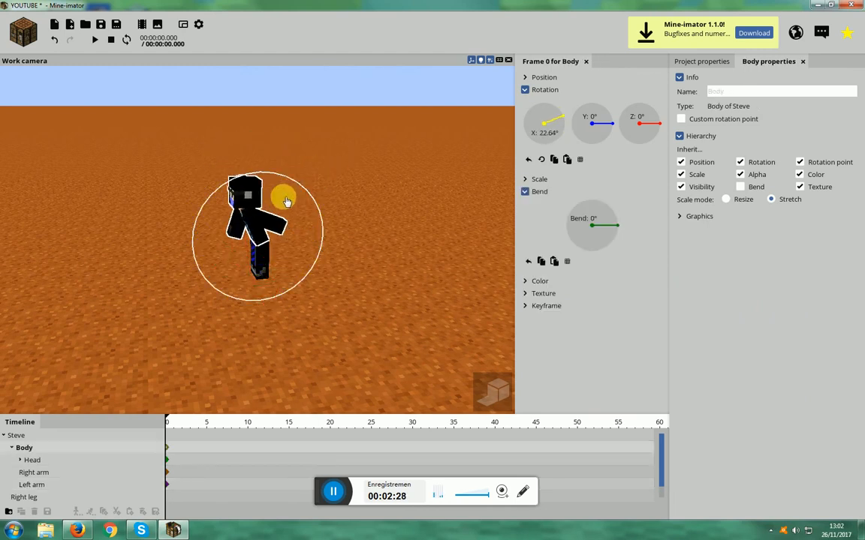
{"action": "left_click_drag", "start_coordinate": [291, 201], "coordinate": [290, 202]}
Rotate the left leg forward to about -38° and the right leg backward to about 35° about the X axis
{"action": "left_click", "coordinate": [268, 258]}
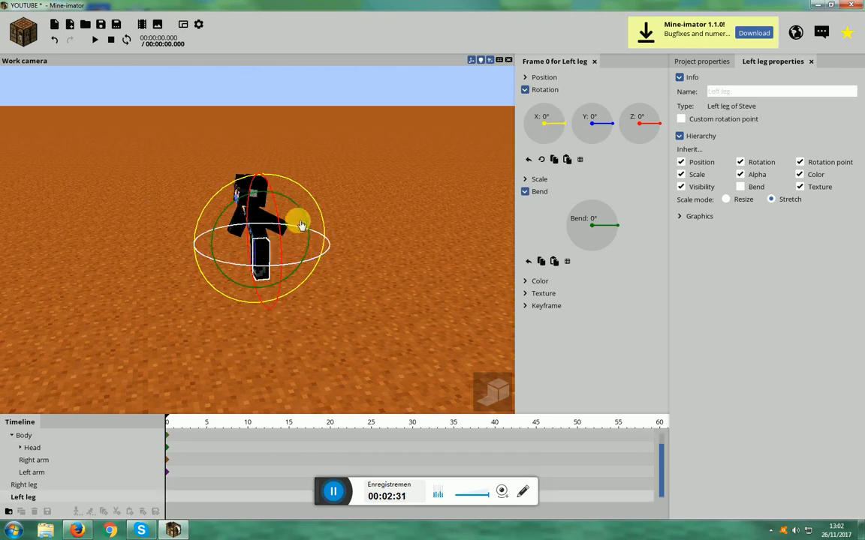
{"action": "left_click", "coordinate": [257, 252]}
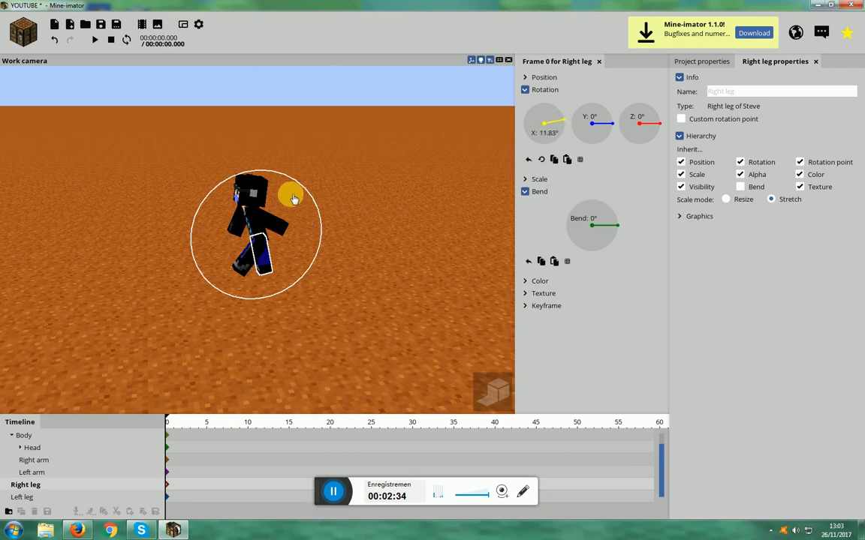
{"action": "left_click_drag", "start_coordinate": [274, 207], "coordinate": [306, 159]}
Tilt the whole Steve character to about 3.5° about the X axis at frame 0
{"action": "left_click", "coordinate": [265, 186]}
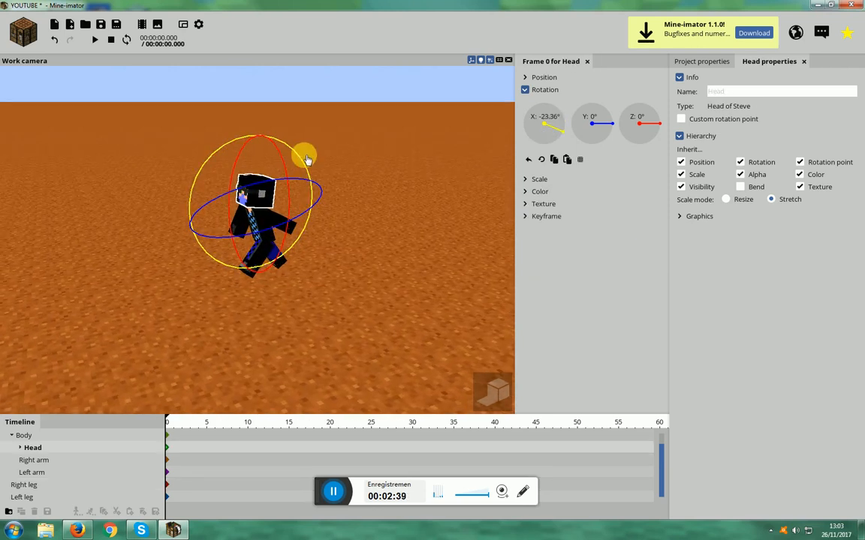
{"action": "left_click", "coordinate": [248, 223]}
{"action": "mouse_move", "coordinate": [406, 343]}
{"action": "left_mouse_down"}
{"action": "mouse_move", "coordinate": [421, 341]}
{"action": "mouse_move", "coordinate": [412, 338]}
{"action": "left_mouse_up"}
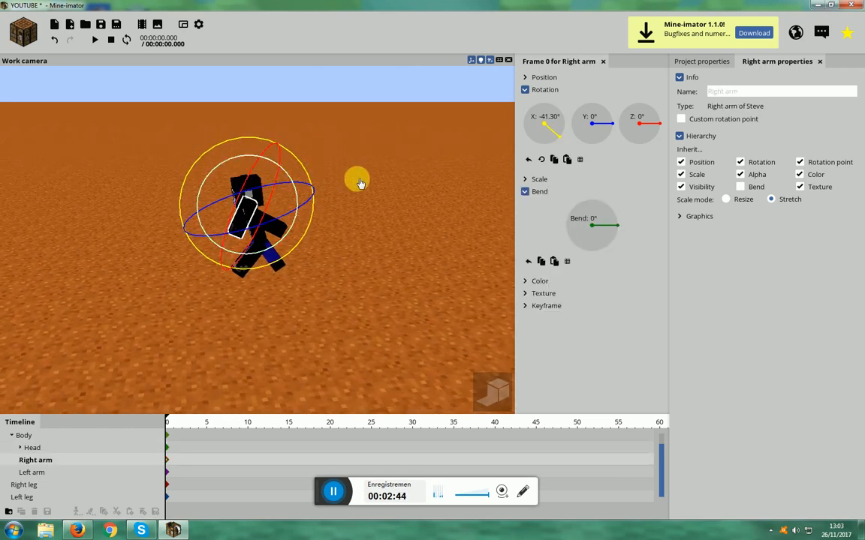
{"action": "left_click", "coordinate": [379, 281]}
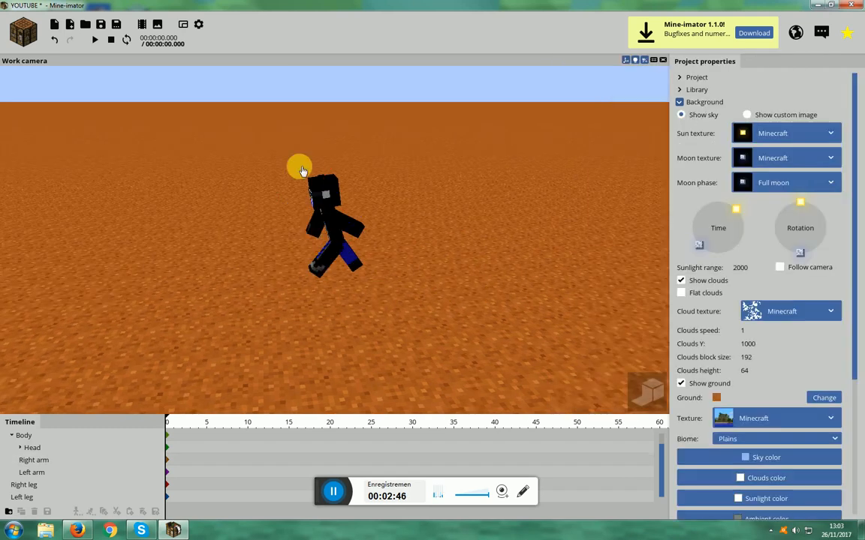
{"action": "left_click", "coordinate": [317, 231]}
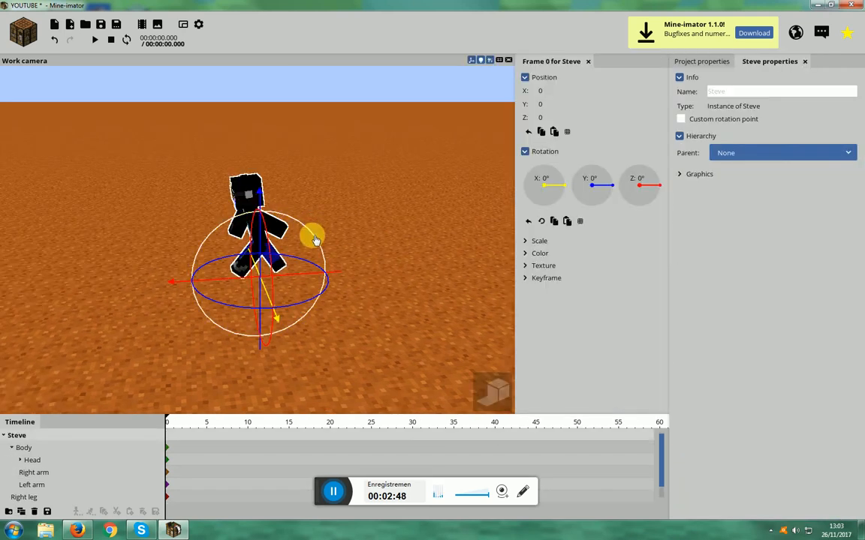
{"action": "left_click", "coordinate": [388, 227]}
{"action": "left_click", "coordinate": [335, 227]}
{"action": "mouse_move", "coordinate": [301, 224]}
{"action": "left_mouse_down"}
{"action": "mouse_move", "coordinate": [315, 244]}
{"action": "mouse_move", "coordinate": [339, 243]}
{"action": "mouse_move", "coordinate": [276, 226]}
{"action": "mouse_move", "coordinate": [292, 235]}
{"action": "mouse_move", "coordinate": [301, 222]}
{"action": "mouse_move", "coordinate": [296, 229]}
{"action": "left_mouse_up"}
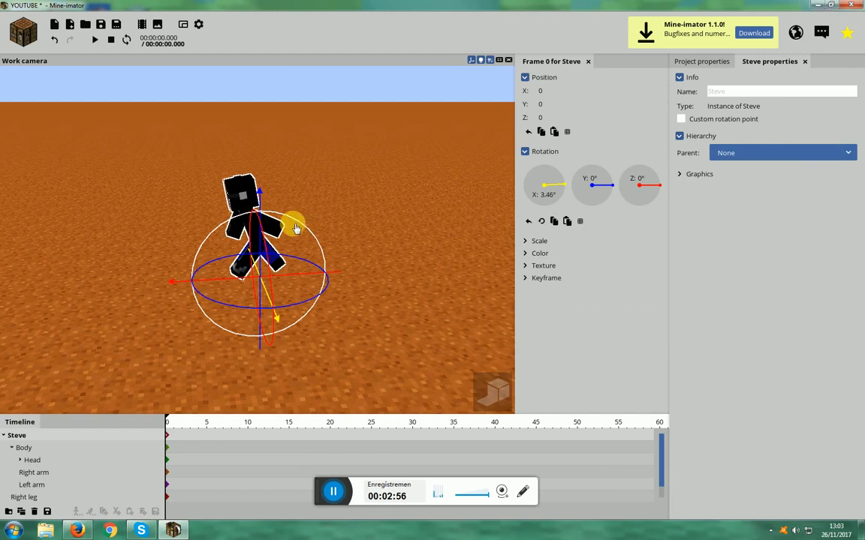
Raise the right arm forward to about -110° about the X axis
{"action": "left_click", "coordinate": [235, 232]}
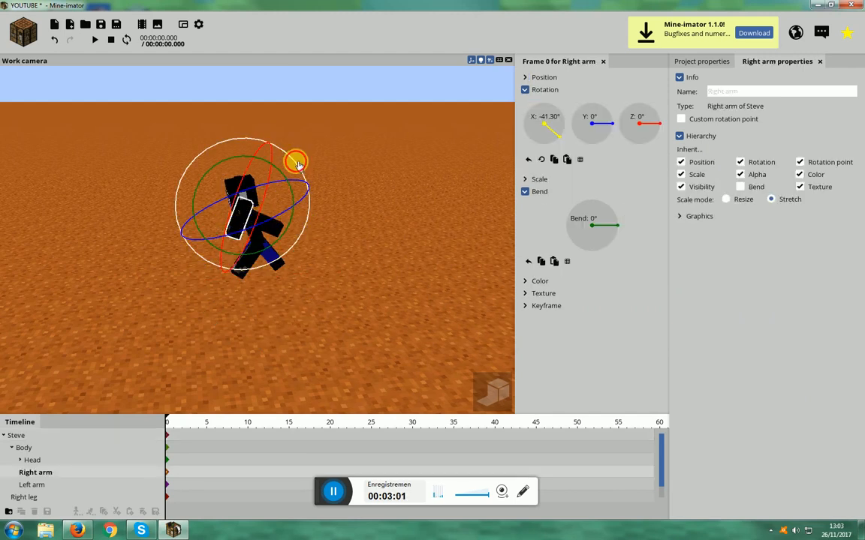
{"action": "left_click_drag", "start_coordinate": [297, 164], "coordinate": [301, 172]}
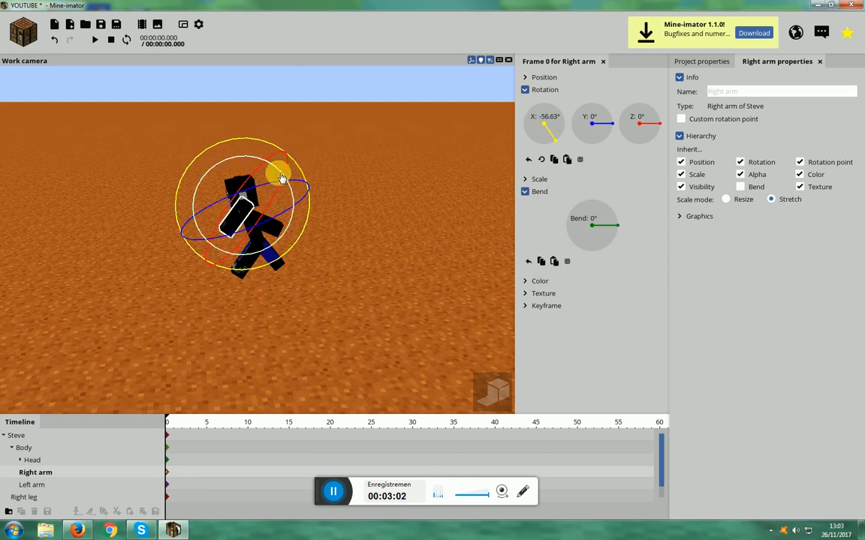
{"action": "left_click_drag", "start_coordinate": [450, 188], "coordinate": [505, 231]}
{"action": "left_click_drag", "start_coordinate": [372, 196], "coordinate": [366, 224]}
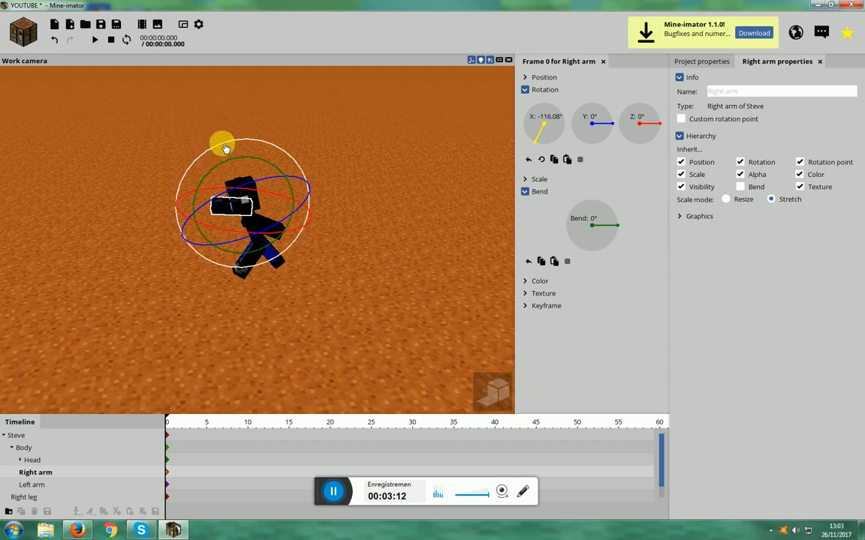
{"action": "left_click_drag", "start_coordinate": [196, 157], "coordinate": [303, 183]}
{"action": "left_click_drag", "start_coordinate": [372, 249], "coordinate": [338, 197]}
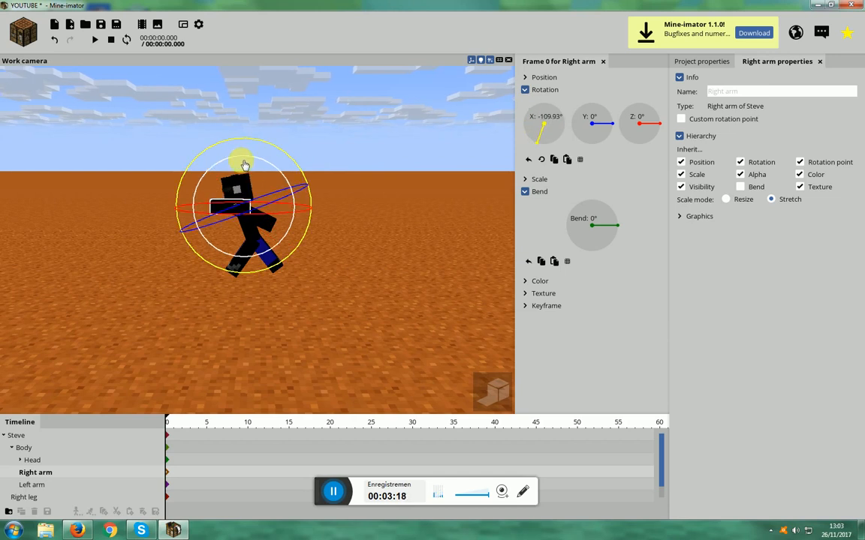
Turn the right arm to about 722° about the Y axis and about -14° about the Z axis
{"action": "left_click_drag", "start_coordinate": [441, 269], "coordinate": [331, 331]}
{"action": "mouse_move", "coordinate": [291, 165]}
{"action": "left_mouse_down"}
{"action": "mouse_move", "coordinate": [343, 216]}
{"action": "mouse_move", "coordinate": [293, 176]}
{"action": "left_mouse_up"}
{"action": "left_click_drag", "start_coordinate": [235, 238], "coordinate": [289, 227]}
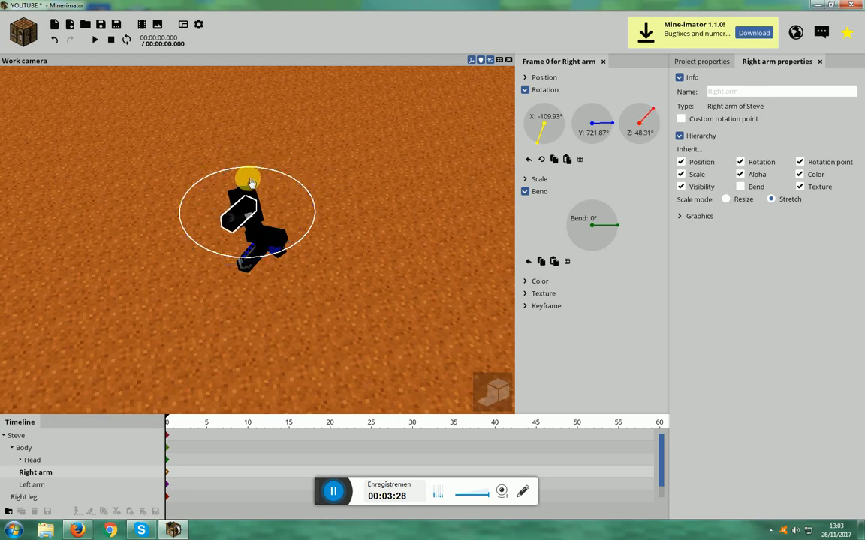
{"action": "left_click_drag", "start_coordinate": [182, 212], "coordinate": [395, 325]}
{"action": "right_click_drag", "start_coordinate": [333, 300], "coordinate": [332, 268]}
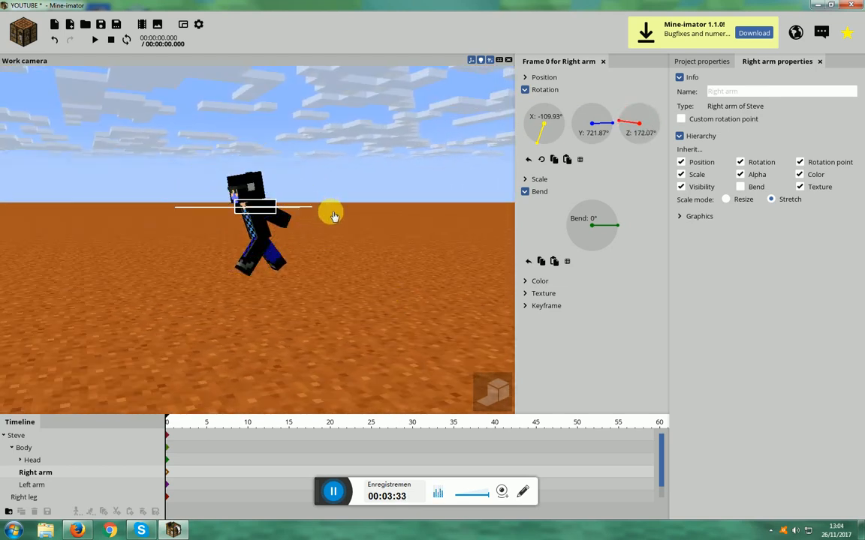
{"action": "right_click_drag", "start_coordinate": [280, 238], "coordinate": [335, 223]}
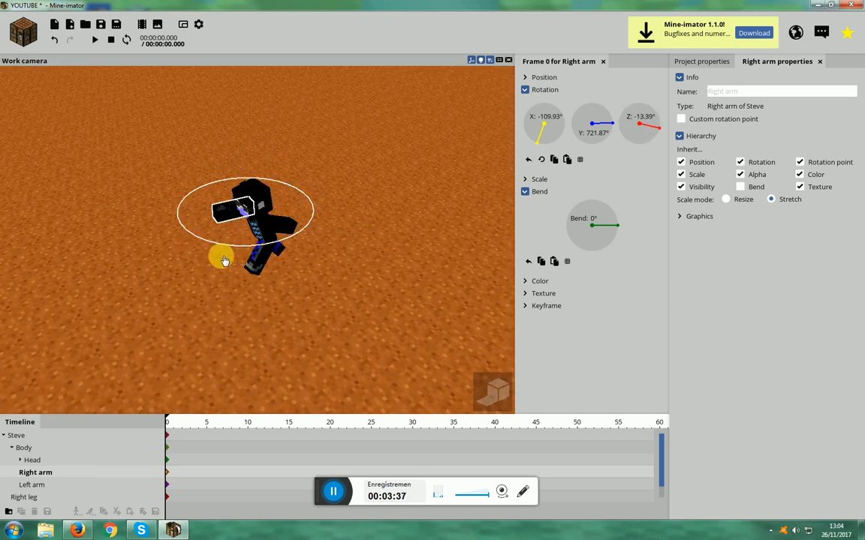
{"action": "right_click_drag", "start_coordinate": [345, 308], "coordinate": [235, 154]}
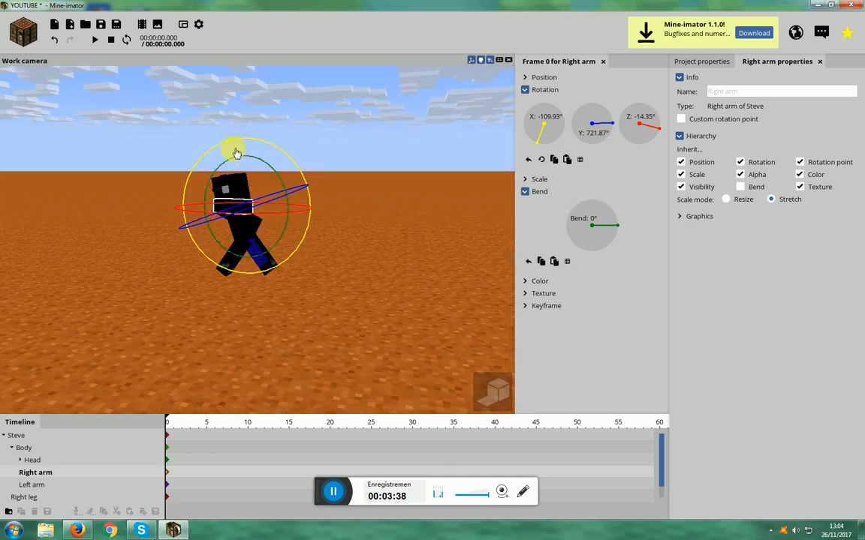
Bend the right arm by about 49°, rotate it to about -91° about the X axis, and deselect it
{"action": "left_click_drag", "start_coordinate": [280, 183], "coordinate": [291, 219]}
{"action": "left_click_drag", "start_coordinate": [358, 279], "coordinate": [435, 318]}
{"action": "right_click_drag", "start_coordinate": [261, 180], "coordinate": [261, 181]}
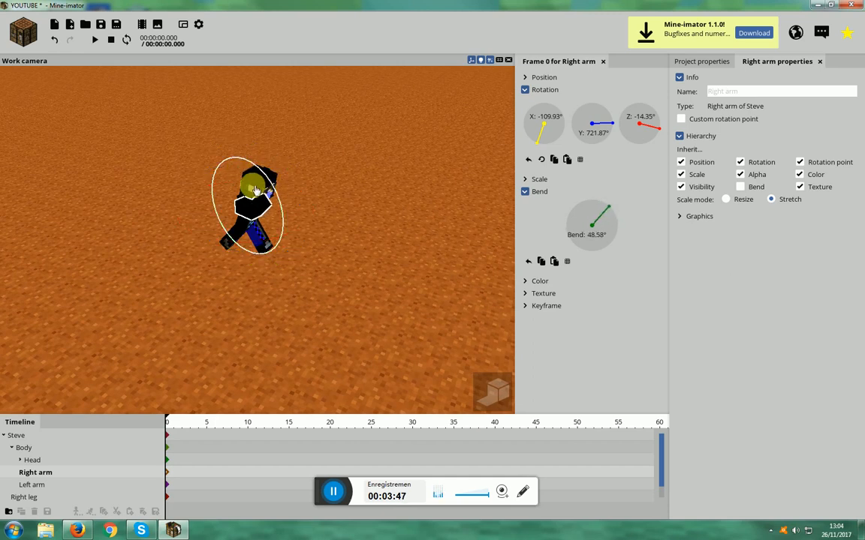
{"action": "left_click_drag", "start_coordinate": [255, 190], "coordinate": [255, 190]}
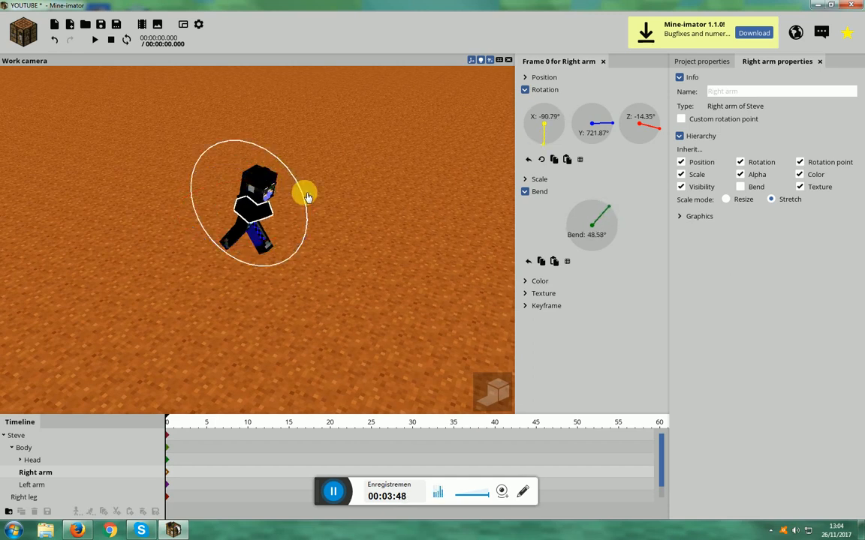
{"action": "left_click", "coordinate": [360, 209]}
{"action": "right_click_drag", "start_coordinate": [361, 210], "coordinate": [360, 210]}
Create a 3D sword item from the Minecraft item image in the scene
{"action": "left_click", "coordinate": [21, 31]}
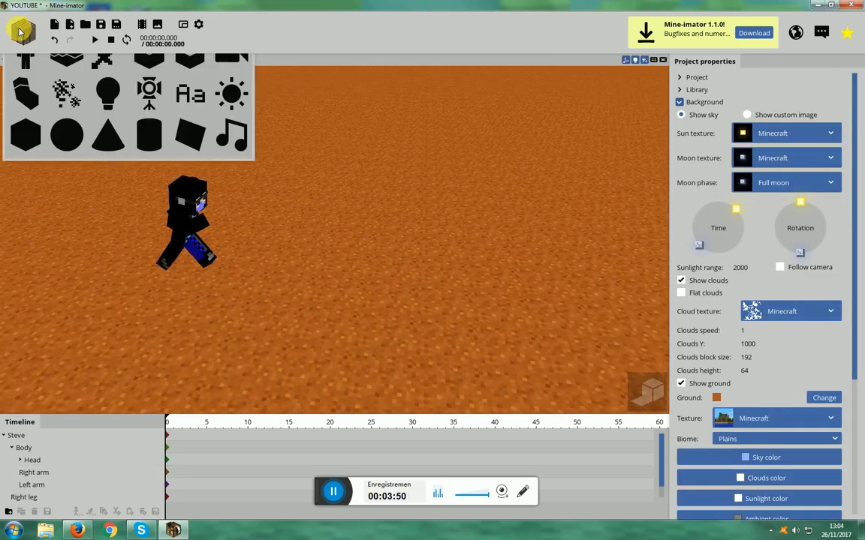
{"action": "left_click", "coordinate": [110, 74]}
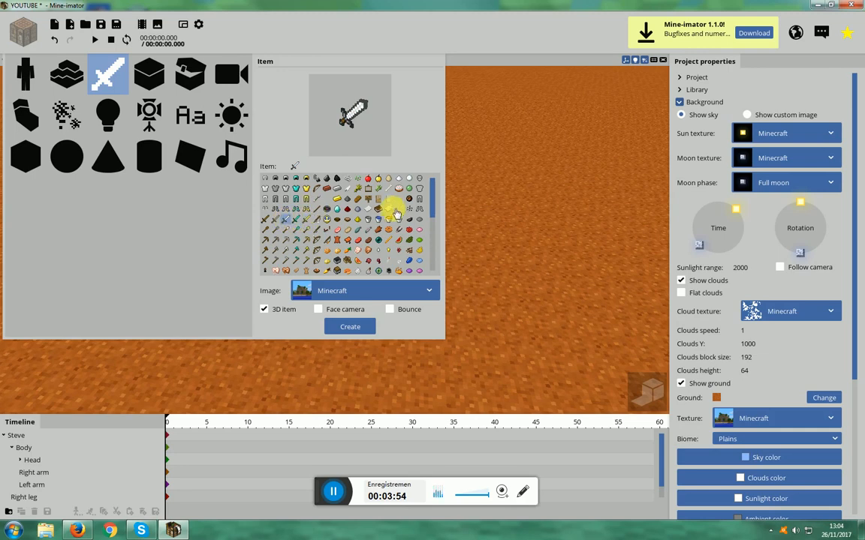
{"action": "left_click", "coordinate": [346, 332]}
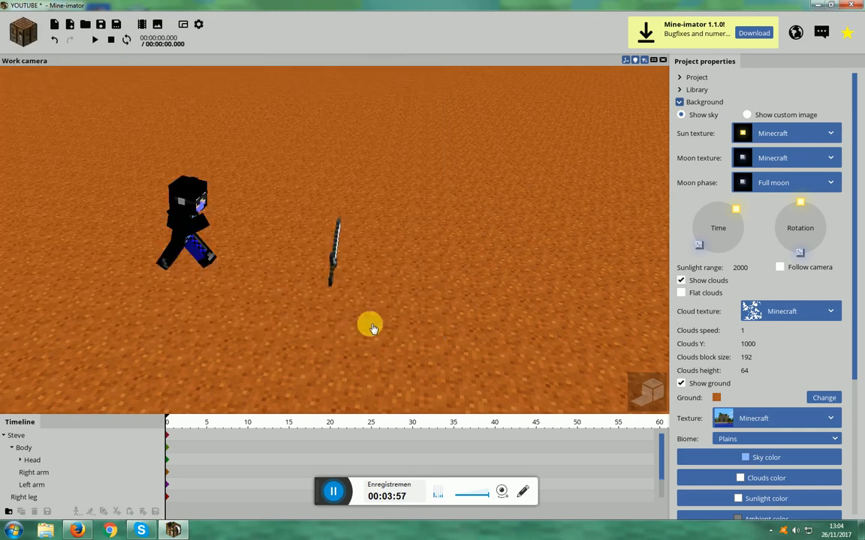
Scale the sword item uniformly, trying 0.8 first and settling on 0.7
{"action": "left_click_drag", "start_coordinate": [373, 328], "coordinate": [352, 270]}
{"action": "left_click", "coordinate": [337, 261]}
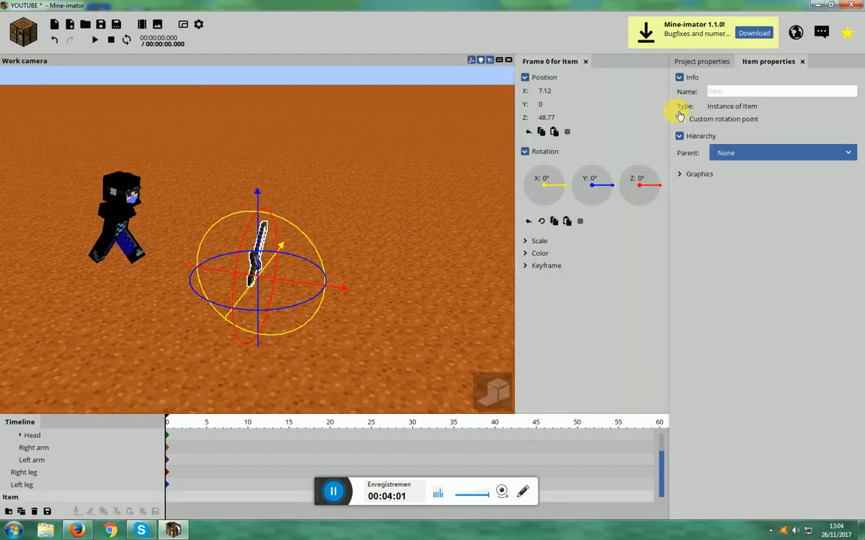
{"action": "left_click", "coordinate": [525, 241]}
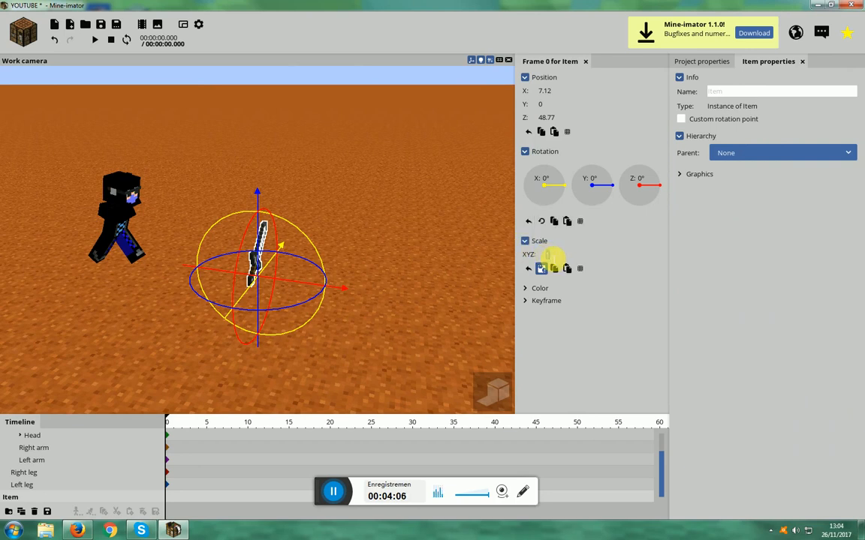
{"action": "type", "text": "0.8"}
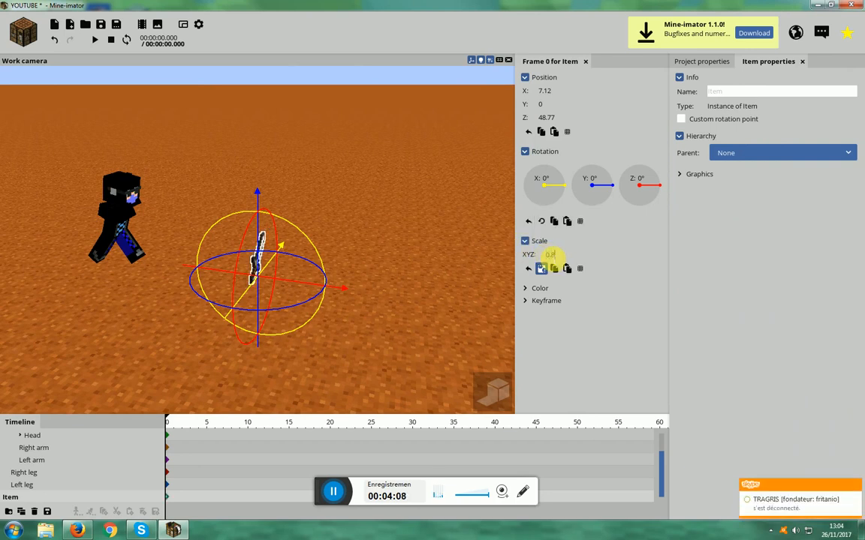
{"action": "left_click_drag", "start_coordinate": [463, 258], "coordinate": [368, 230]}
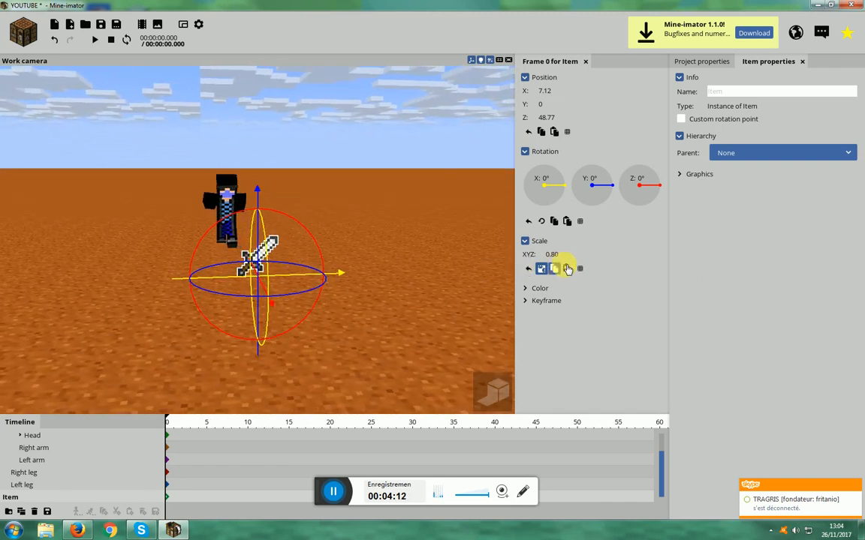
{"action": "left_click_drag", "start_coordinate": [554, 255], "coordinate": [565, 258]}
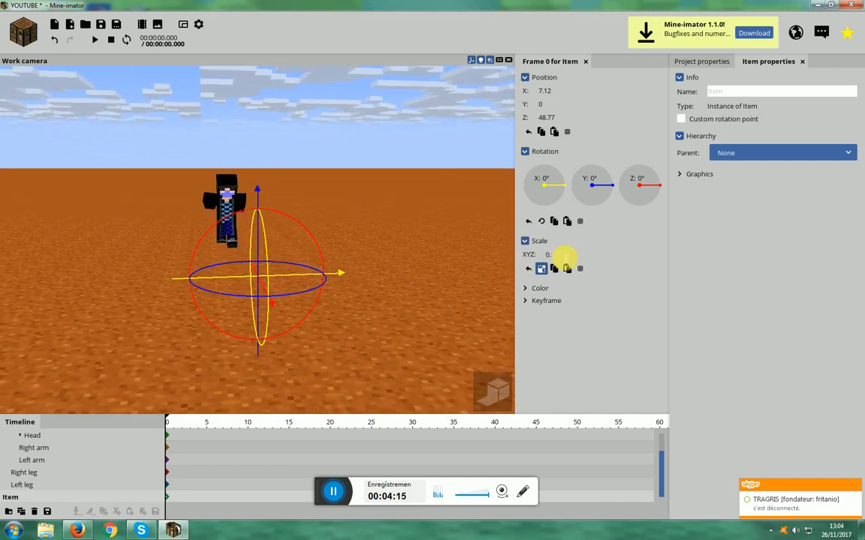
{"action": "left_click", "coordinate": [566, 257]}
{"action": "type", "text": "0.7"}
Rotate the sword to about -83° about the Y axis and move it along Z to about 24, closer to the character
{"action": "left_click_drag", "start_coordinate": [422, 361], "coordinate": [407, 349]}
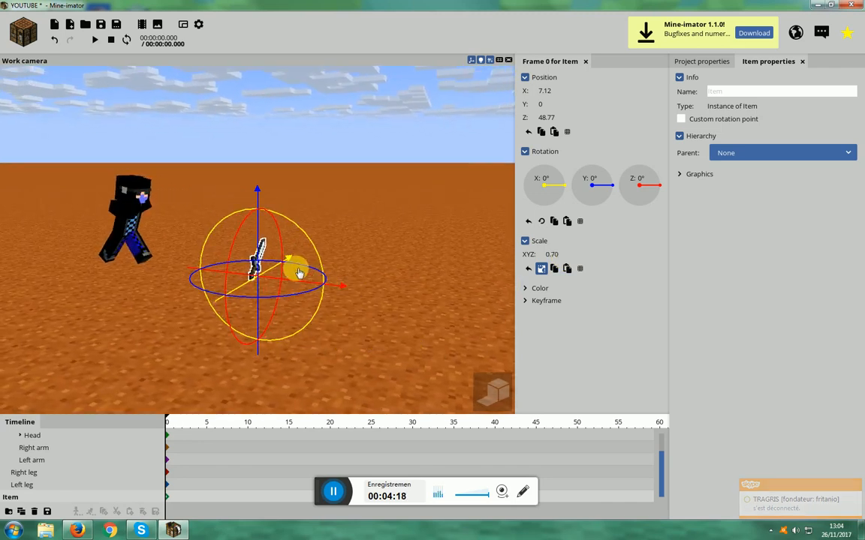
{"action": "left_click_drag", "start_coordinate": [323, 278], "coordinate": [273, 311]}
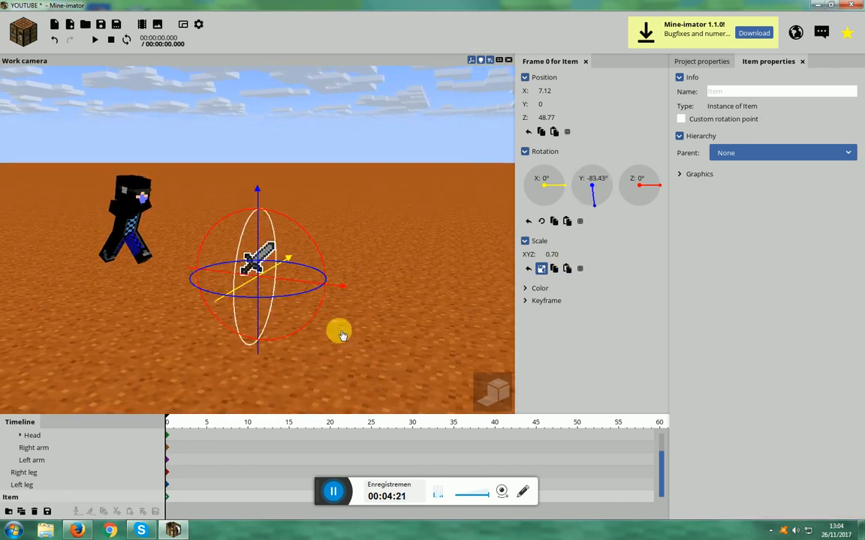
{"action": "left_click_drag", "start_coordinate": [426, 361], "coordinate": [420, 381]}
{"action": "left_click_drag", "start_coordinate": [226, 276], "coordinate": [150, 283]}
{"action": "left_click_drag", "start_coordinate": [371, 282], "coordinate": [332, 284]}
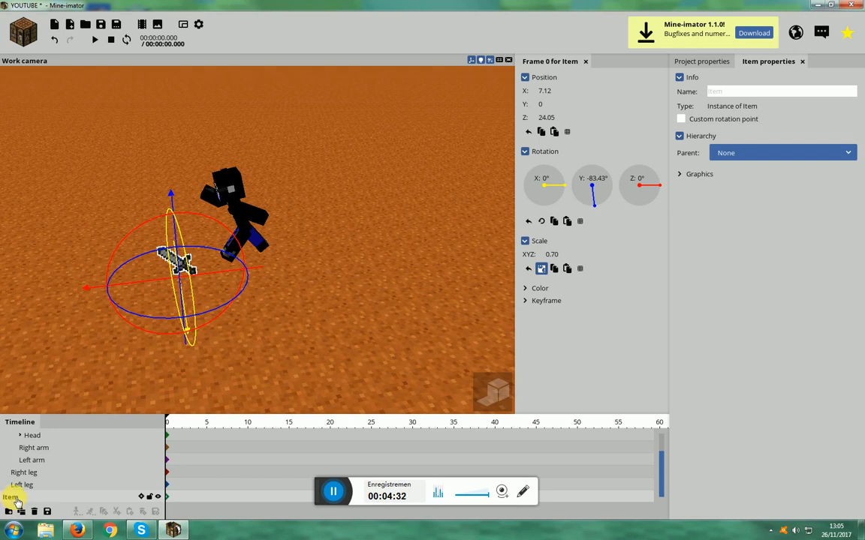
Parent the sword item to the character's left leg in the timeline
{"action": "left_click_drag", "start_coordinate": [11, 497], "coordinate": [55, 500]}
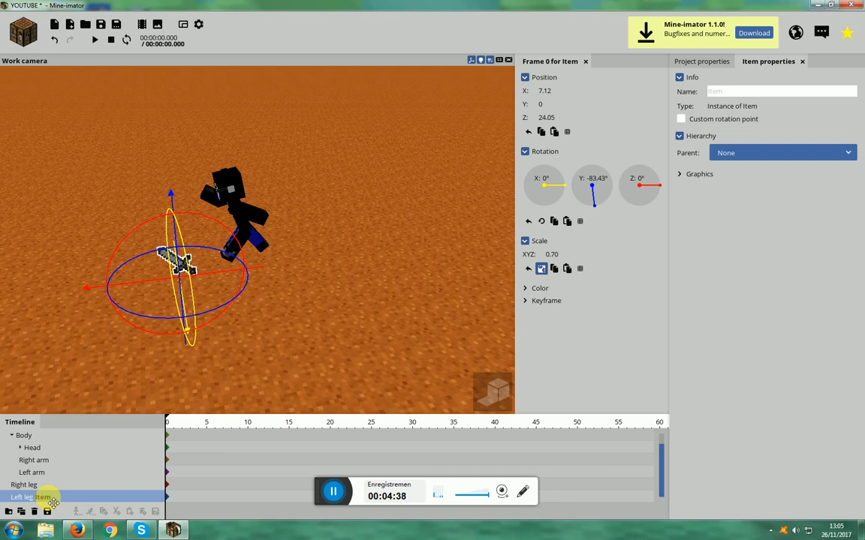
{"action": "left_click_drag", "start_coordinate": [49, 503], "coordinate": [49, 501]}
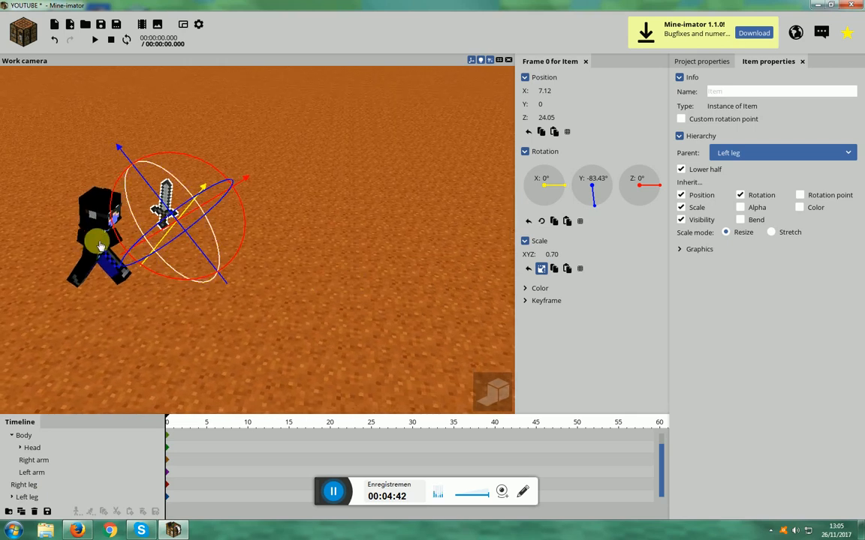
{"action": "left_click", "coordinate": [171, 202]}
{"action": "left_click_drag", "start_coordinate": [134, 198], "coordinate": [106, 296]}
Rotate the right leg about its X axis to bring it closer to vertical
{"action": "left_click", "coordinate": [138, 196]}
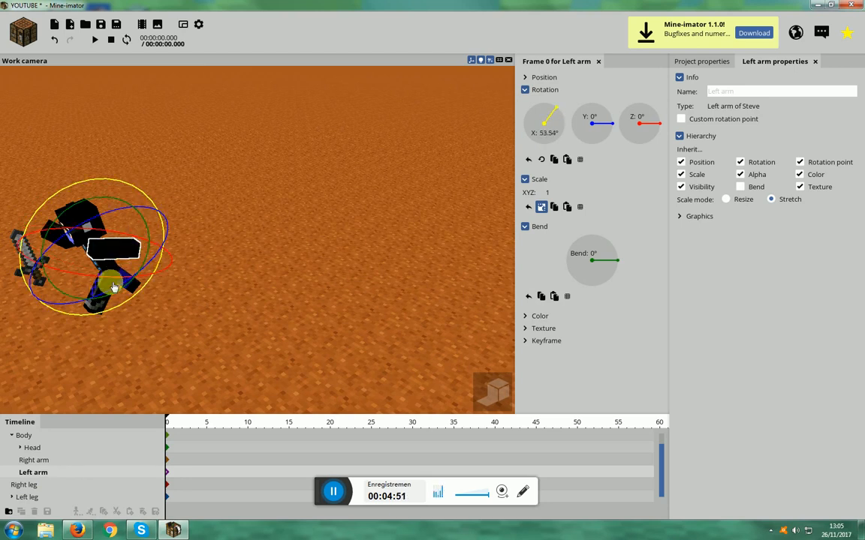
{"action": "left_click", "coordinate": [144, 289]}
{"action": "left_click", "coordinate": [139, 281]}
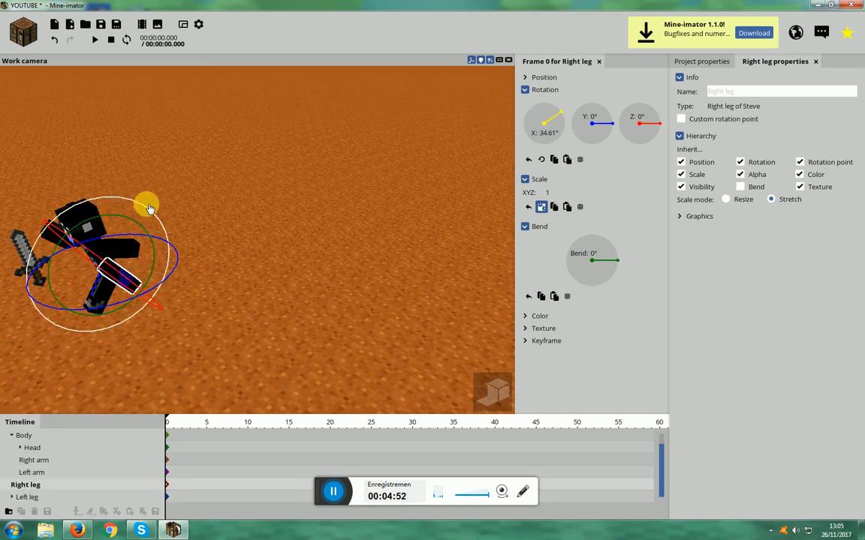
{"action": "left_click_drag", "start_coordinate": [146, 201], "coordinate": [150, 239]}
Reparent the sword item from the left leg to the left arm in the timeline
{"action": "left_click", "coordinate": [111, 291]}
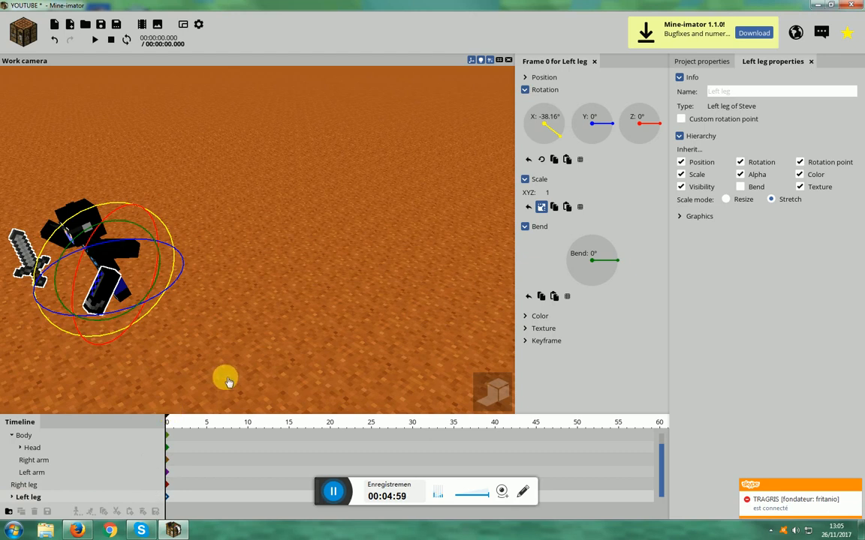
{"action": "left_click_drag", "start_coordinate": [227, 382], "coordinate": [151, 356]}
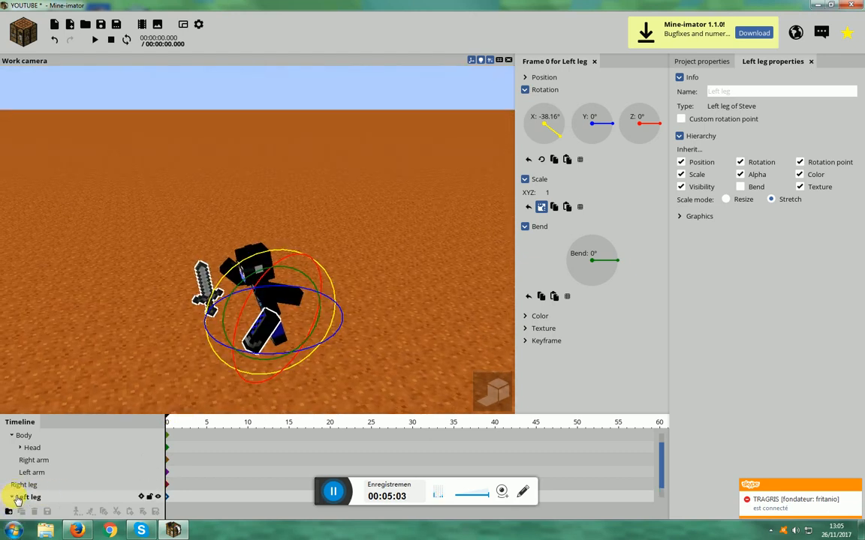
{"action": "left_click", "coordinate": [62, 500]}
{"action": "left_click", "coordinate": [51, 499]}
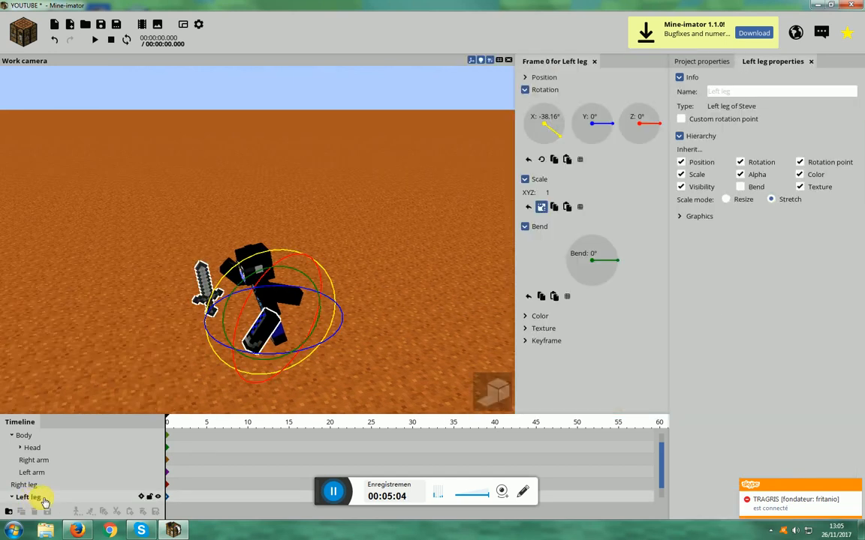
{"action": "left_click", "coordinate": [45, 499]}
{"action": "left_click", "coordinate": [42, 500]}
{"action": "left_click", "coordinate": [40, 501]}
{"action": "left_click", "coordinate": [39, 501]}
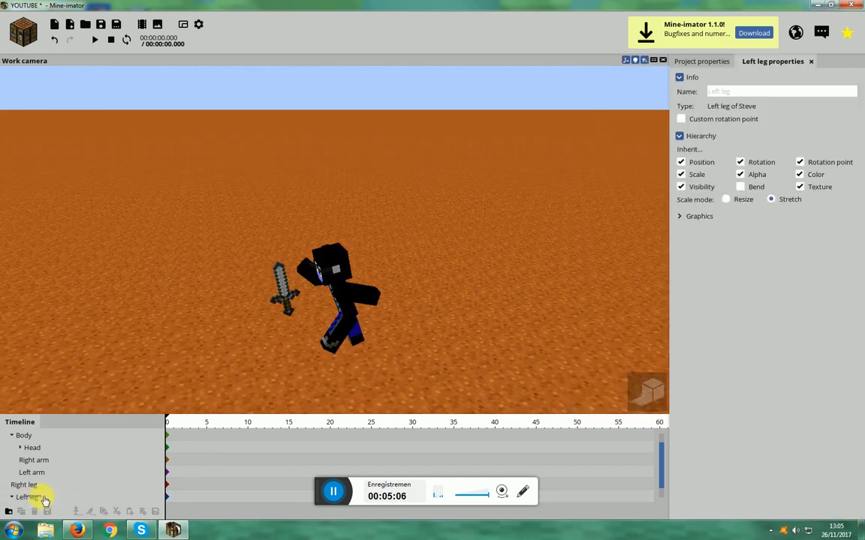
{"action": "scroll", "coordinate": [45, 460], "scroll_direction": "down", "scroll_amount": 1}
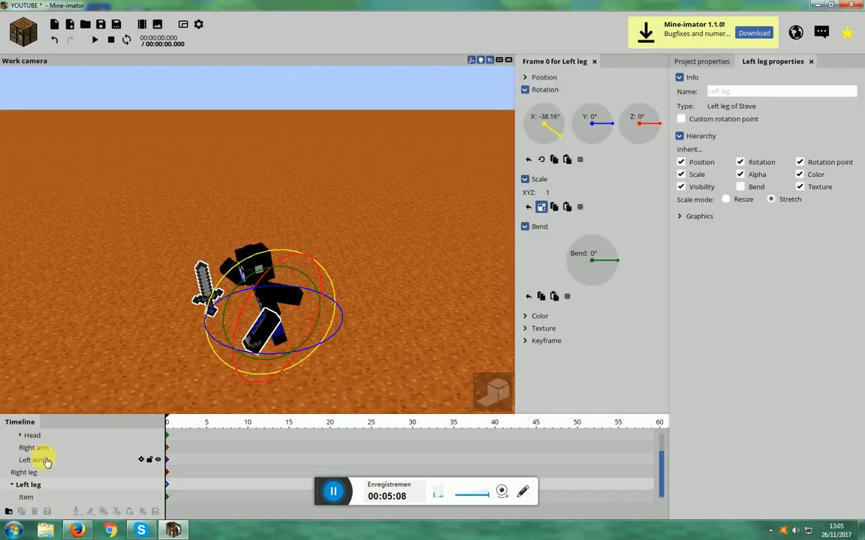
{"action": "left_click", "coordinate": [26, 500]}
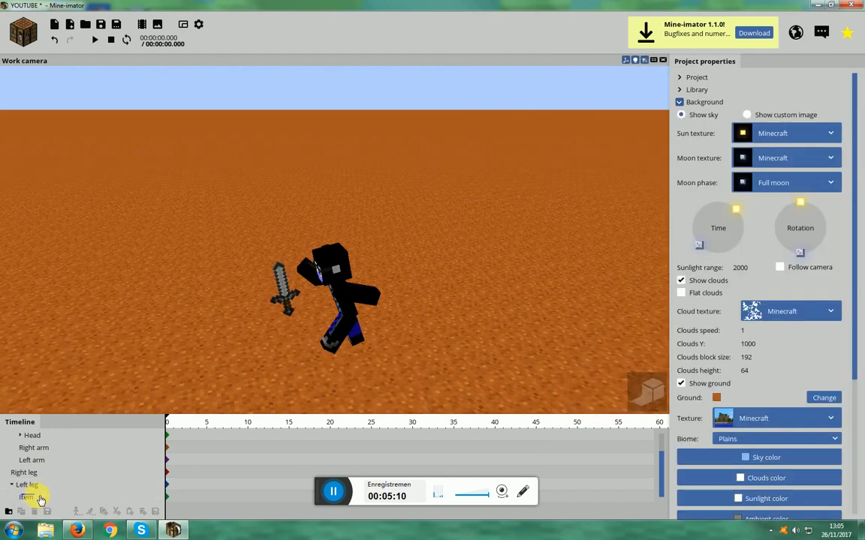
{"action": "left_click", "coordinate": [27, 499]}
{"action": "left_click_drag", "start_coordinate": [28, 498], "coordinate": [68, 478]}
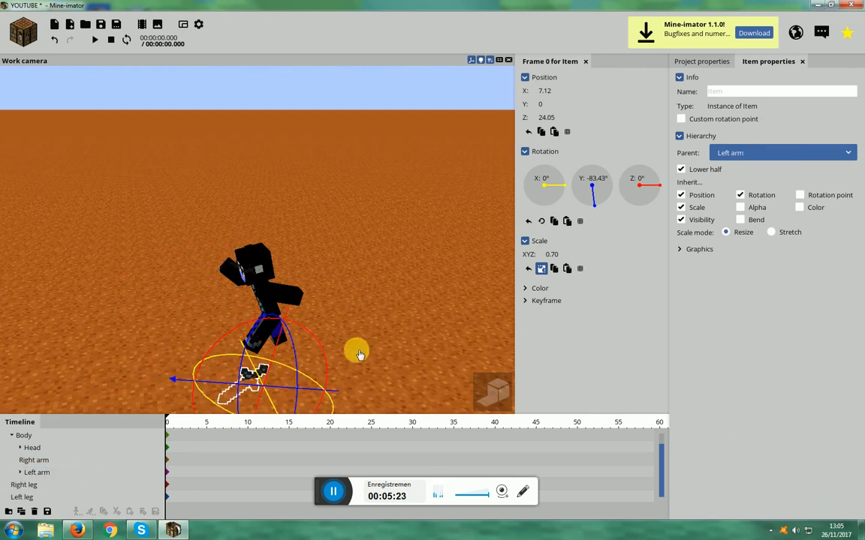
Rotate the left arm about its X axis to about -83°, so it points forward
{"action": "left_click_drag", "start_coordinate": [442, 308], "coordinate": [514, 256]}
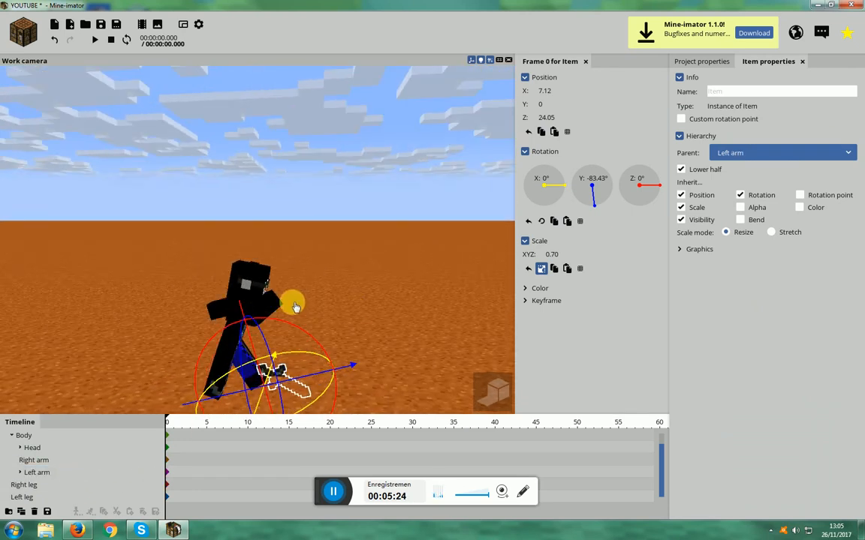
{"action": "left_click", "coordinate": [273, 304]}
{"action": "left_click_drag", "start_coordinate": [295, 272], "coordinate": [201, 324]}
{"action": "left_click", "coordinate": [219, 311]}
{"action": "left_click_drag", "start_coordinate": [439, 304], "coordinate": [390, 310]}
{"action": "left_click", "coordinate": [220, 278]}
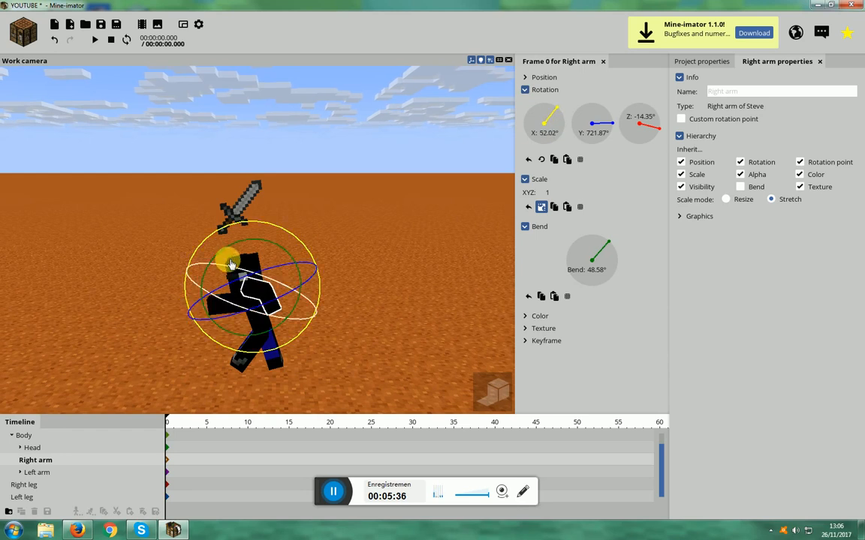
{"action": "left_click", "coordinate": [218, 302]}
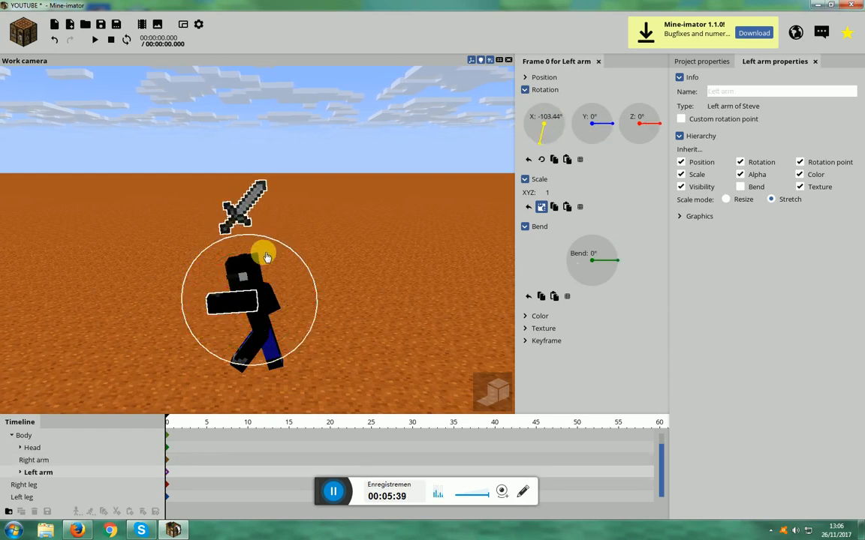
{"action": "left_click_drag", "start_coordinate": [267, 258], "coordinate": [227, 232]}
Rotate the sword about Z to about -42° and place it in the left hand at about X -0.17, Y -8.65, Z 1.86
{"action": "left_click", "coordinate": [216, 201]}
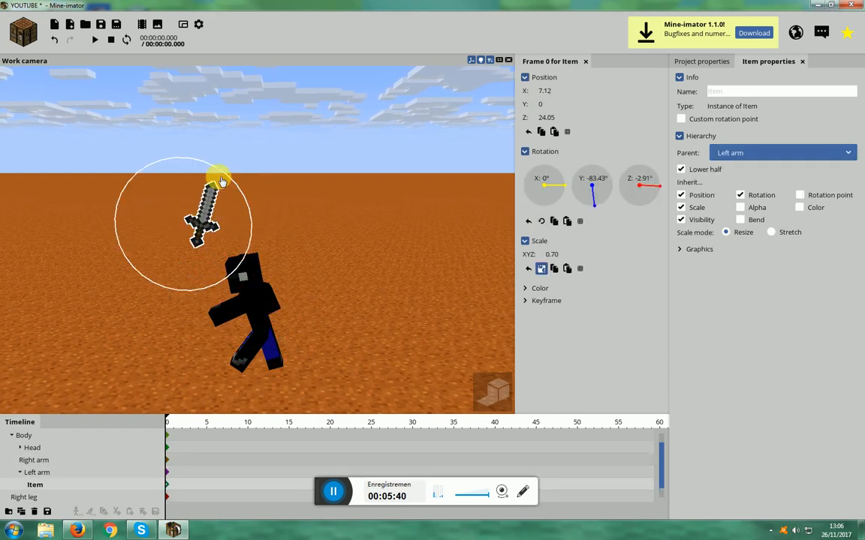
{"action": "left_click_drag", "start_coordinate": [223, 183], "coordinate": [196, 285]}
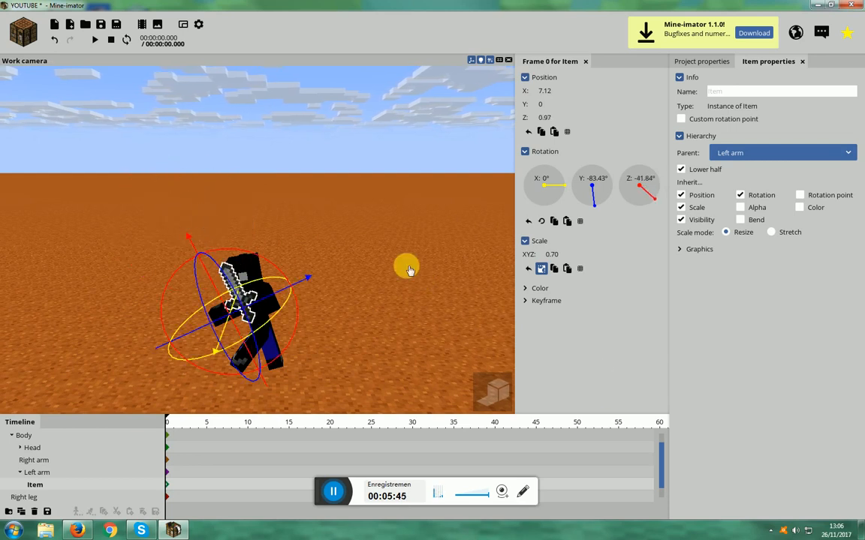
{"action": "left_click_drag", "start_coordinate": [409, 270], "coordinate": [514, 289]}
{"action": "left_click_drag", "start_coordinate": [183, 313], "coordinate": [163, 315]}
{"action": "left_click_drag", "start_coordinate": [372, 309], "coordinate": [305, 300]}
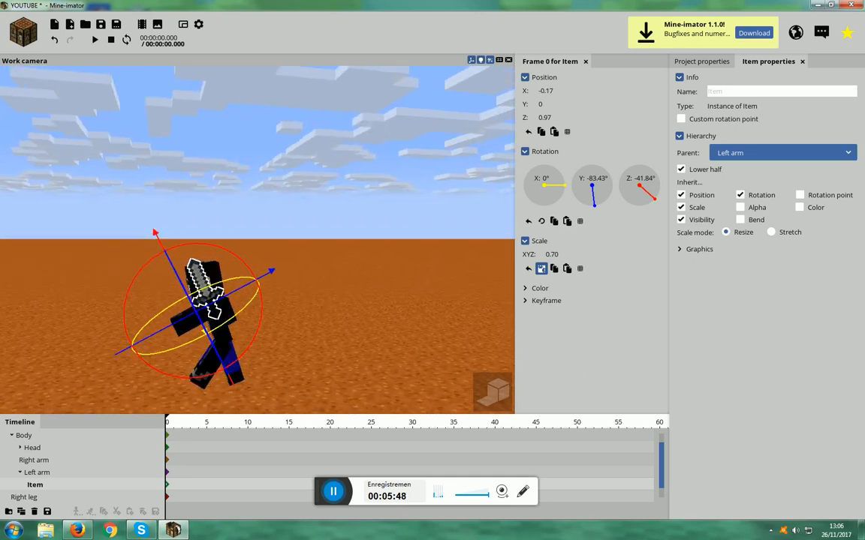
{"action": "left_click_drag", "start_coordinate": [178, 328], "coordinate": [145, 304]}
{"action": "left_click", "coordinate": [361, 381]}
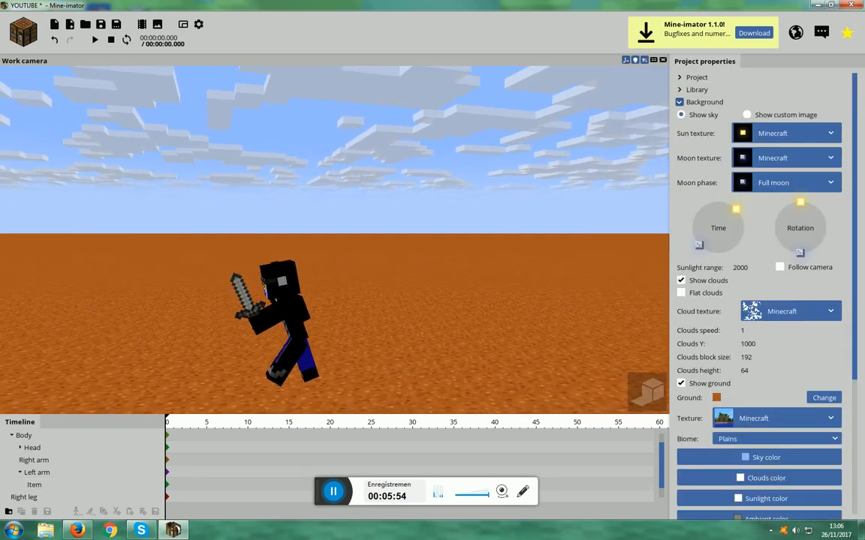
Try rotating the sword about its Z axis in the left hand
{"action": "left_click", "coordinate": [264, 318]}
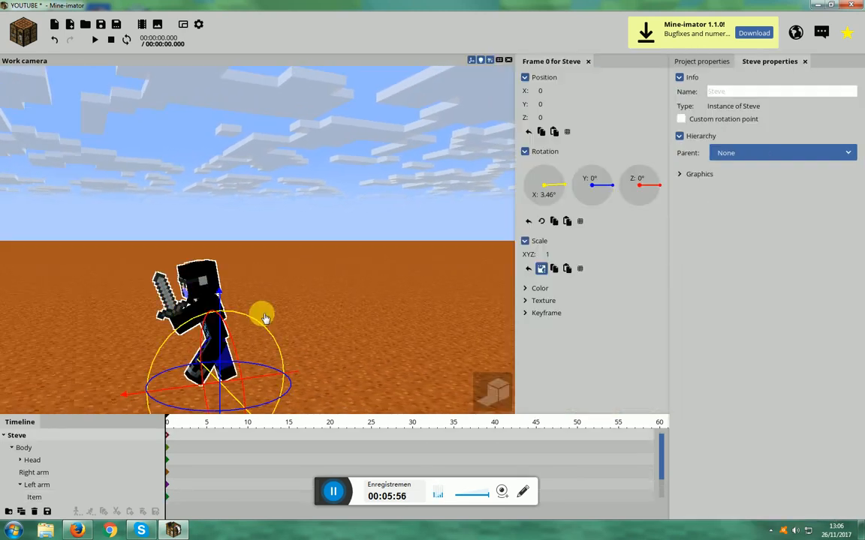
{"action": "left_click", "coordinate": [181, 304]}
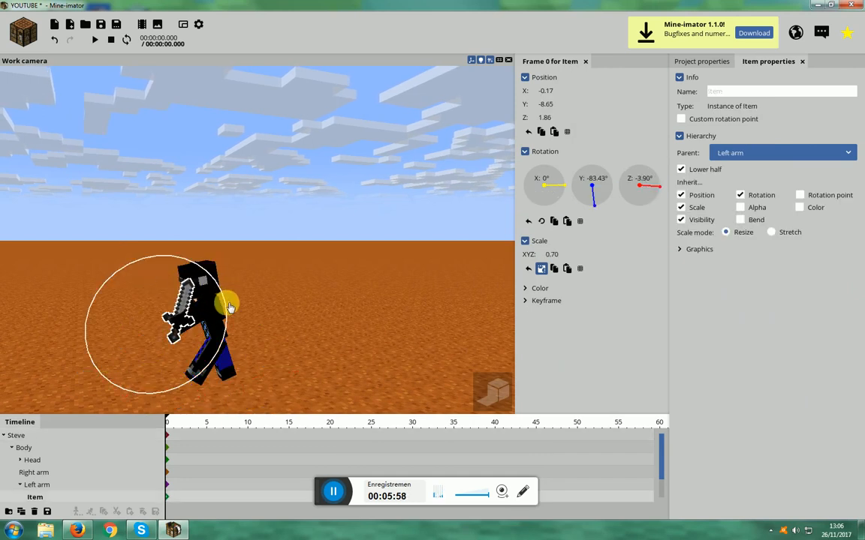
Swing the left arm about its X axis, trying about -190° and 123°, and settle at about -28°
{"action": "left_click", "coordinate": [198, 322]}
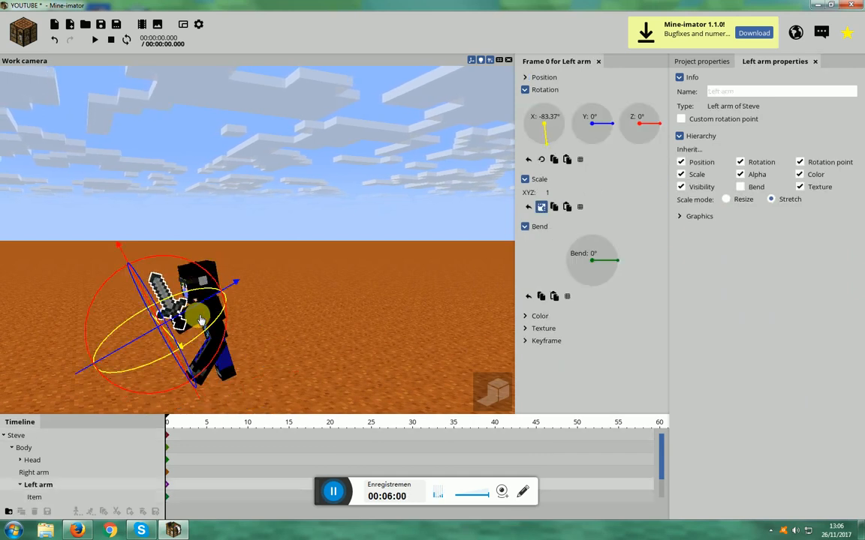
{"action": "left_click_drag", "start_coordinate": [255, 249], "coordinate": [275, 315]}
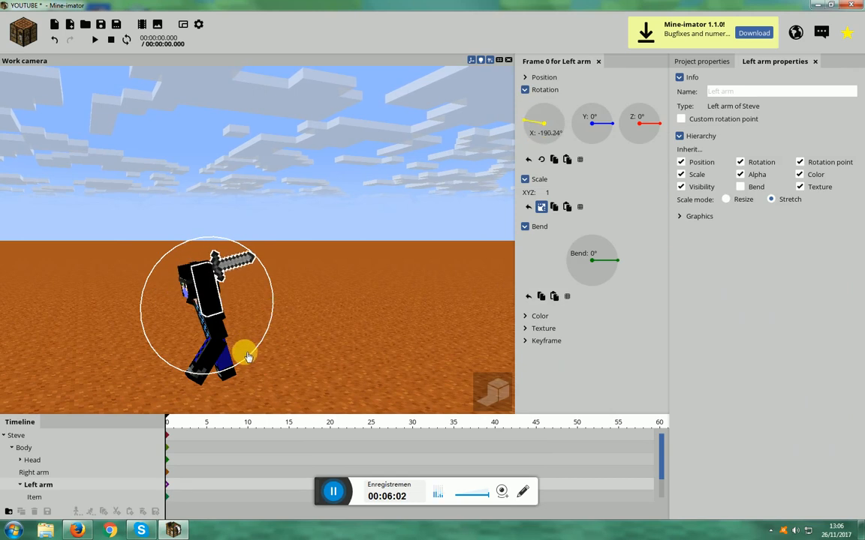
{"action": "left_click_drag", "start_coordinate": [229, 242], "coordinate": [193, 238]}
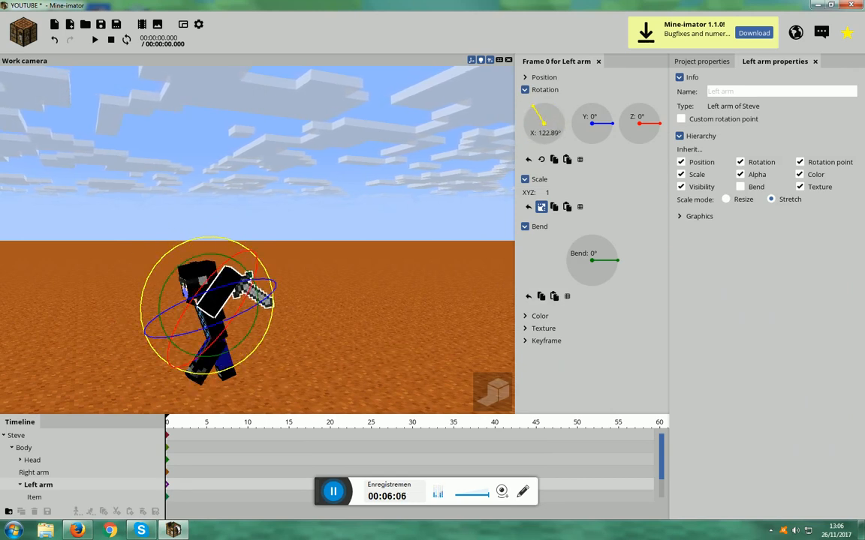
{"action": "left_click_drag", "start_coordinate": [379, 365], "coordinate": [405, 358]}
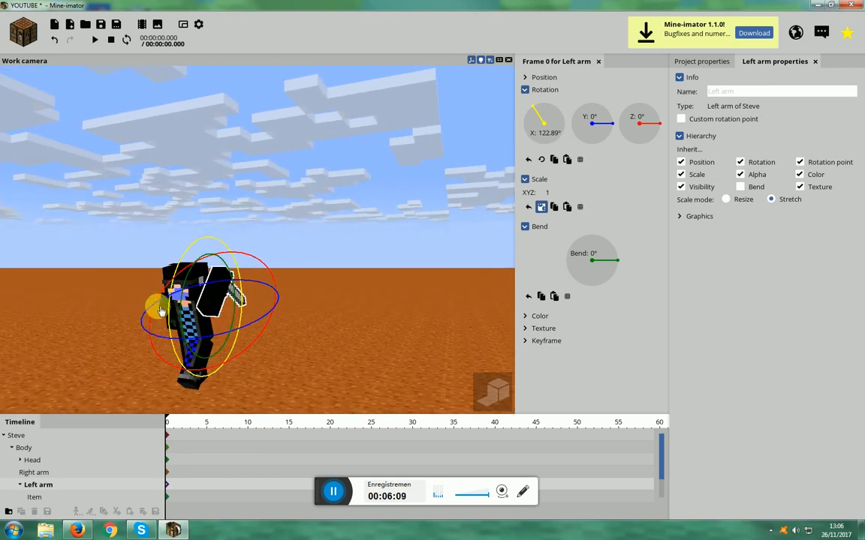
{"action": "middle_click_drag", "start_coordinate": [249, 257], "coordinate": [217, 245]}
{"action": "left_click_drag", "start_coordinate": [273, 276], "coordinate": [255, 351]}
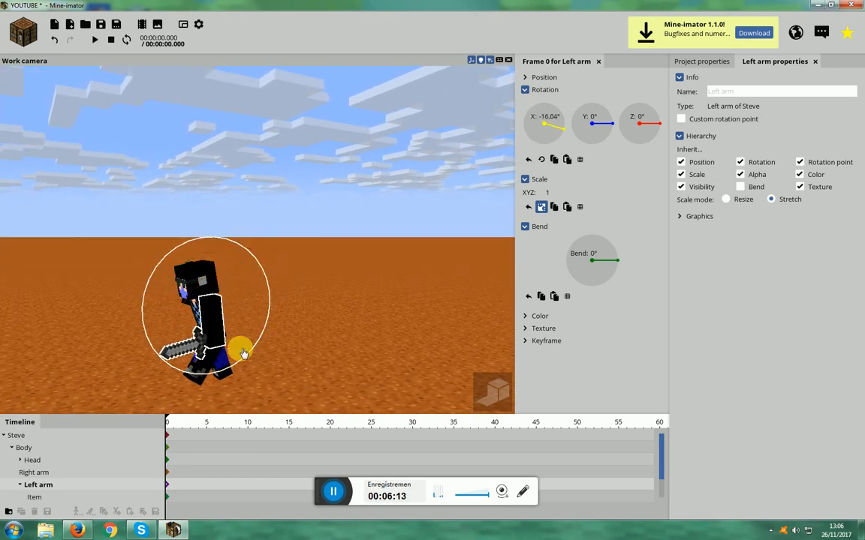
Rotate the head about its X axis to about -27° and turn the body slightly about its Z axis
{"action": "left_click", "coordinate": [214, 264]}
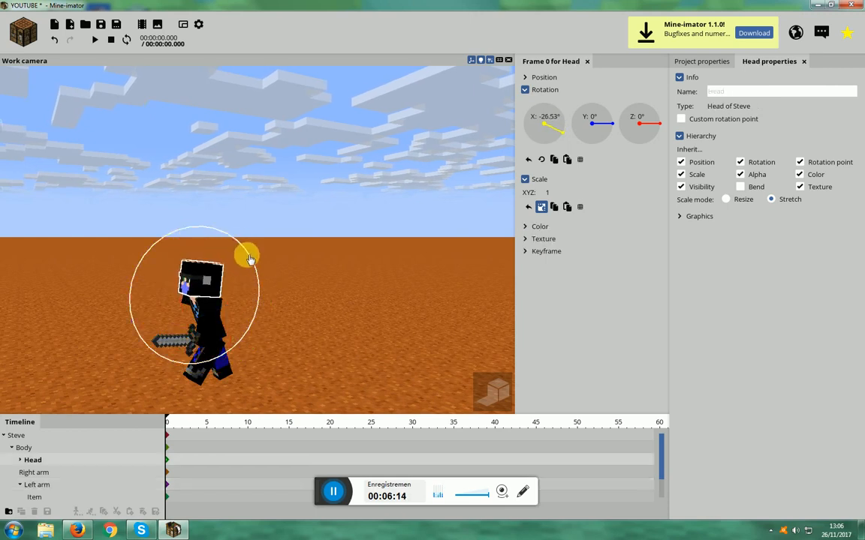
{"action": "middle_click_drag", "start_coordinate": [339, 306], "coordinate": [341, 328]}
{"action": "left_click", "coordinate": [224, 310]}
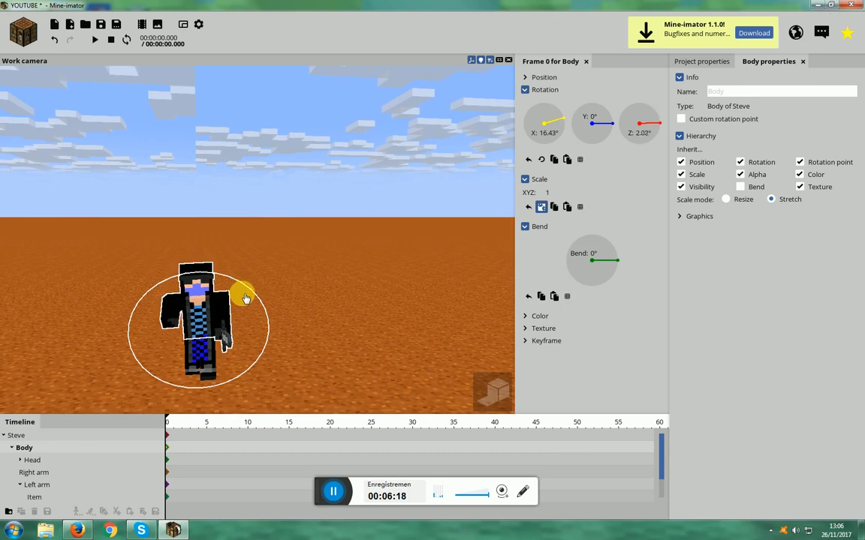
Rotate the left arm about its Z axis to about 84° and tilt the body about its X axis to about 26°
{"action": "left_click", "coordinate": [228, 302]}
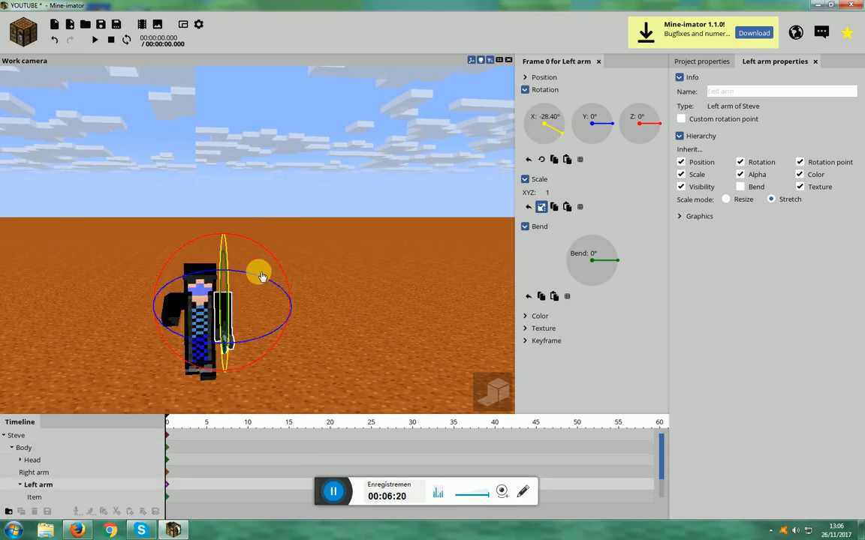
{"action": "left_click_drag", "start_coordinate": [189, 256], "coordinate": [190, 254]}
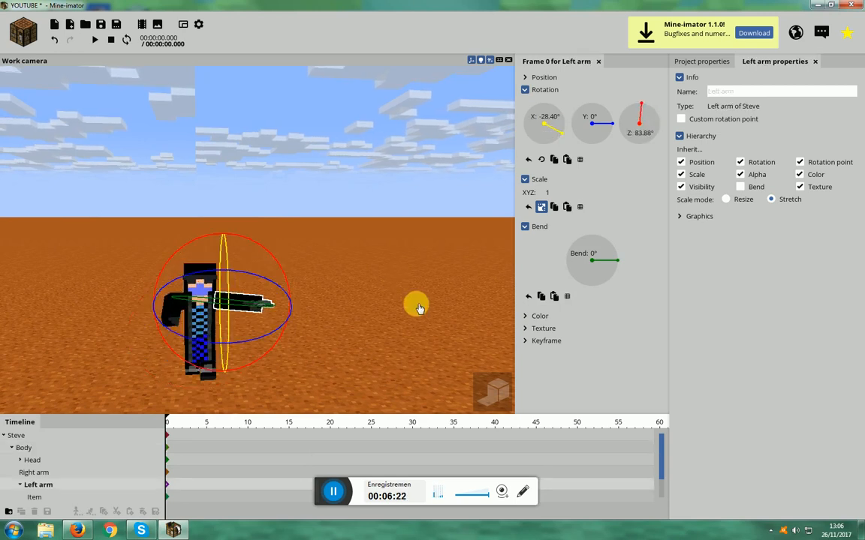
{"action": "left_click_drag", "start_coordinate": [418, 309], "coordinate": [253, 319]}
{"action": "left_click", "coordinate": [227, 328]}
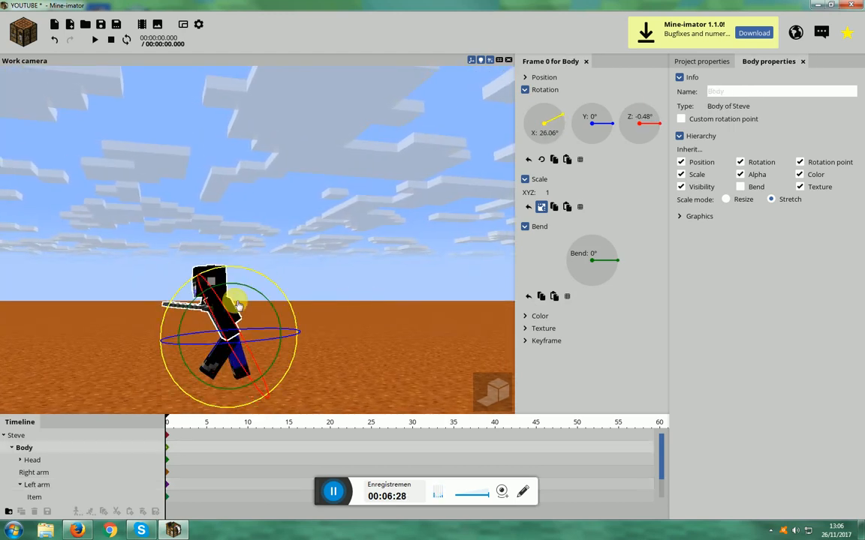
{"action": "left_click", "coordinate": [254, 306]}
{"action": "left_click", "coordinate": [241, 311]}
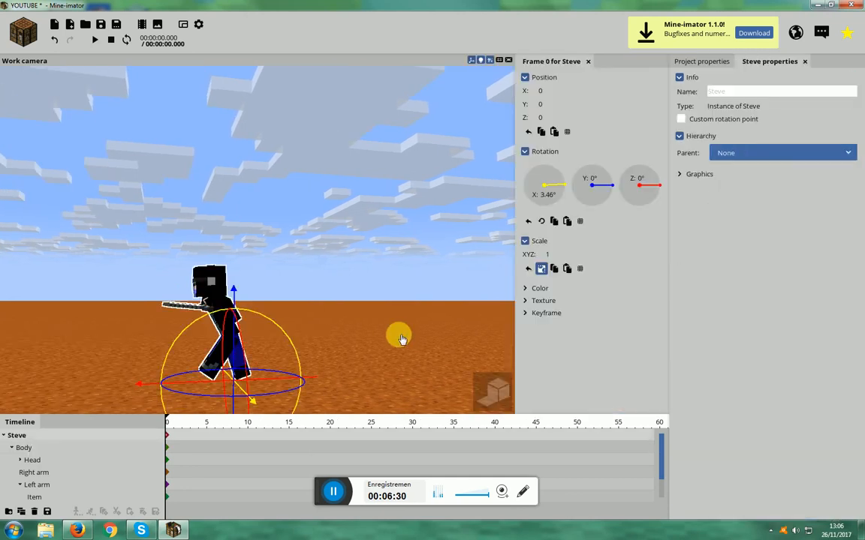
Rotate the right arm about its X axis to about 79° and clear the selection
{"action": "left_click_drag", "start_coordinate": [399, 337], "coordinate": [242, 310]}
{"action": "left_click", "coordinate": [245, 323]}
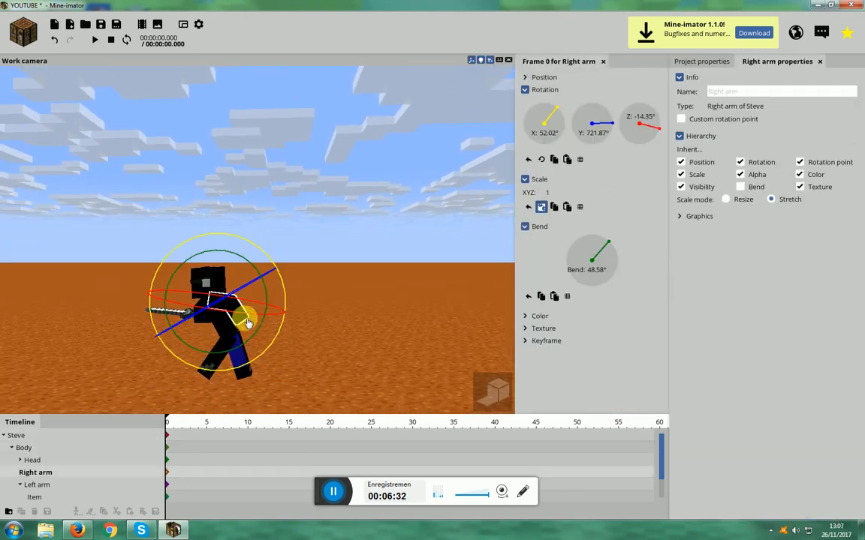
{"action": "left_click_drag", "start_coordinate": [281, 266], "coordinate": [236, 261]}
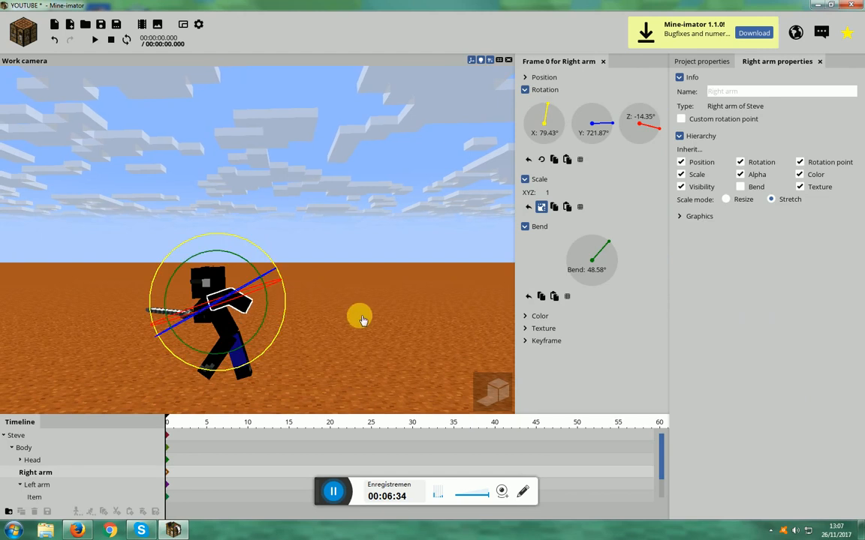
{"action": "left_click", "coordinate": [362, 320]}
{"action": "left_click_drag", "start_coordinate": [362, 321], "coordinate": [347, 373]}
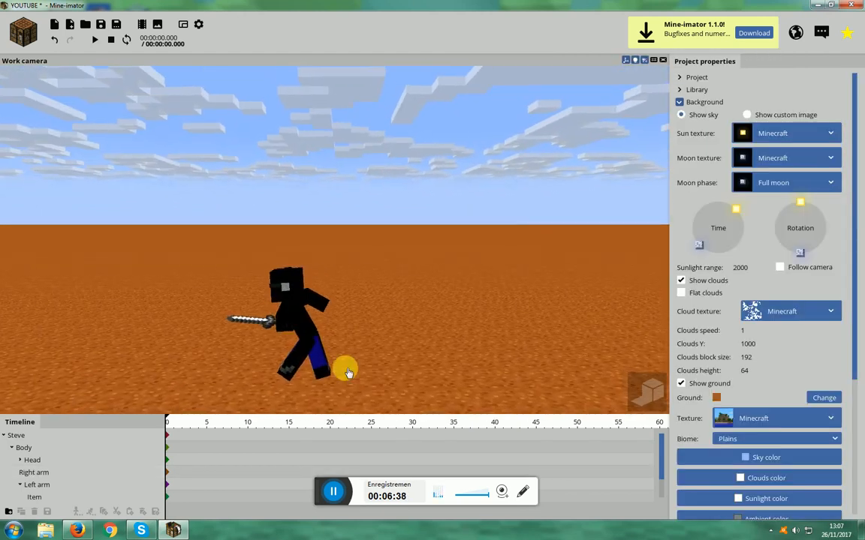
Bend the left leg to about 44° and rotate the right leg about its X axis to about -68°
{"action": "left_click", "coordinate": [296, 360]}
{"action": "left_click", "coordinate": [226, 353]}
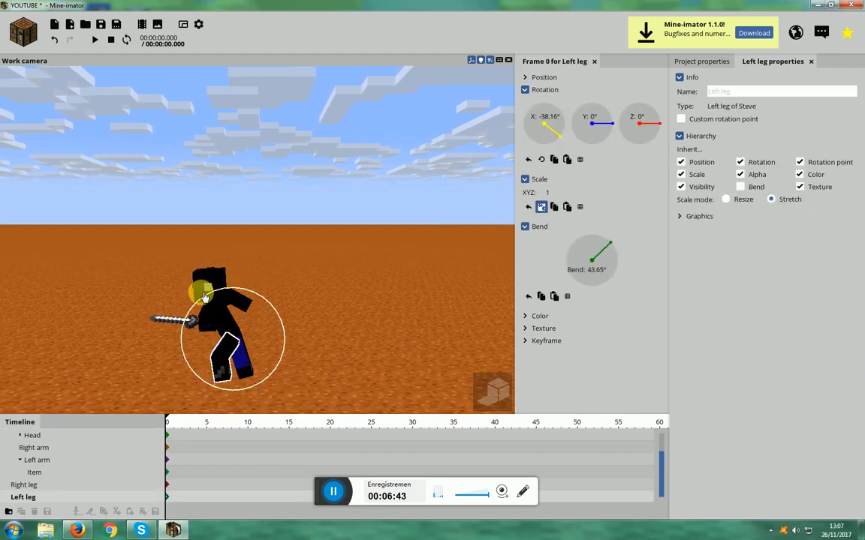
{"action": "left_click", "coordinate": [249, 359]}
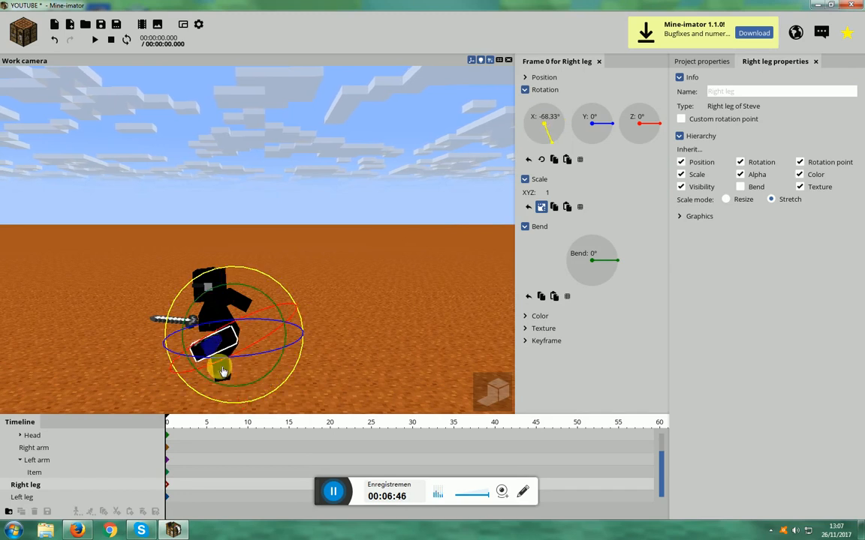
{"action": "left_click", "coordinate": [228, 377]}
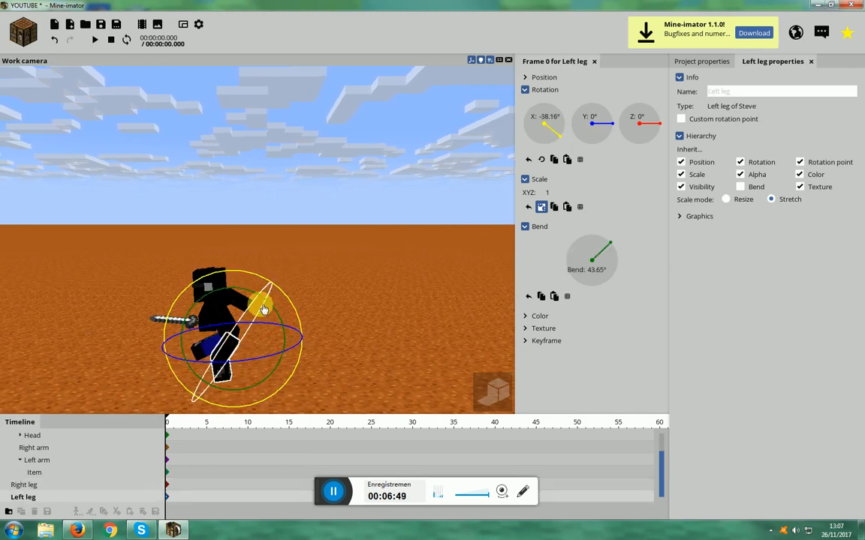
Adjust the pose of the character's right leg and clear the selection
{"action": "left_click", "coordinate": [212, 353]}
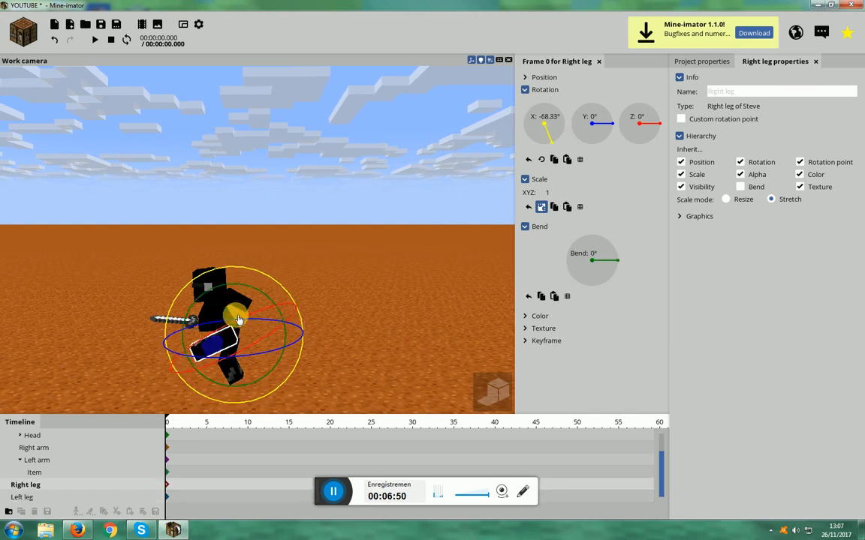
{"action": "mouse_move", "coordinate": [411, 368]}
{"action": "right_mouse_down"}
{"action": "mouse_move", "coordinate": [392, 355]}
{"action": "mouse_move", "coordinate": [461, 368]}
{"action": "mouse_move", "coordinate": [430, 370]}
{"action": "mouse_move", "coordinate": [399, 355]}
{"action": "right_mouse_up"}
{"action": "left_click", "coordinate": [411, 363]}
Start a new character with the Skeleton model and give it the default Minecraft skin
{"action": "left_click", "coordinate": [24, 31]}
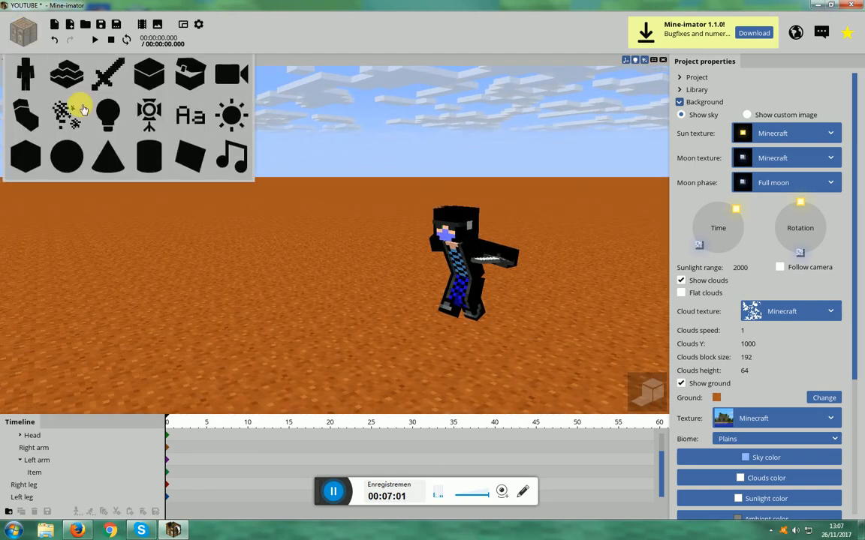
{"action": "left_click", "coordinate": [29, 79]}
{"action": "left_click", "coordinate": [321, 268]}
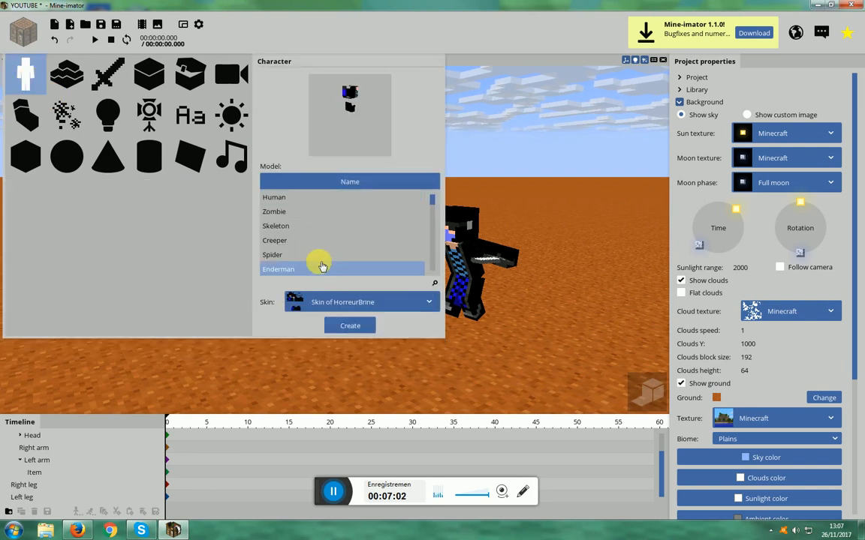
{"action": "left_click", "coordinate": [310, 253]}
{"action": "left_click", "coordinate": [307, 240]}
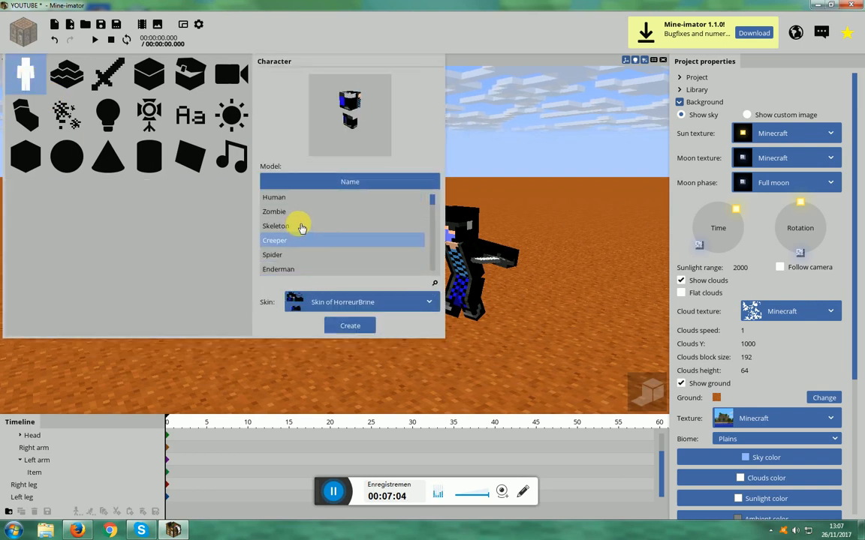
{"action": "left_click", "coordinate": [301, 227]}
{"action": "left_click", "coordinate": [347, 319]}
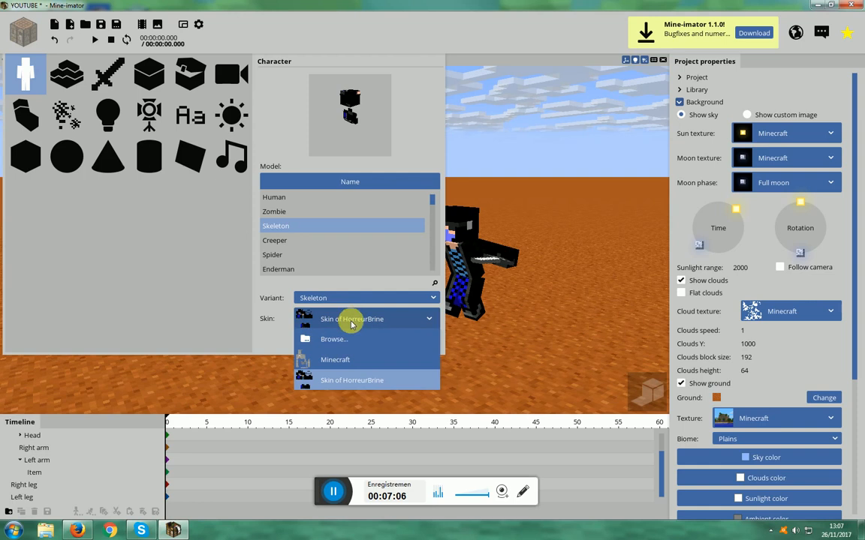
{"action": "left_click", "coordinate": [336, 357]}
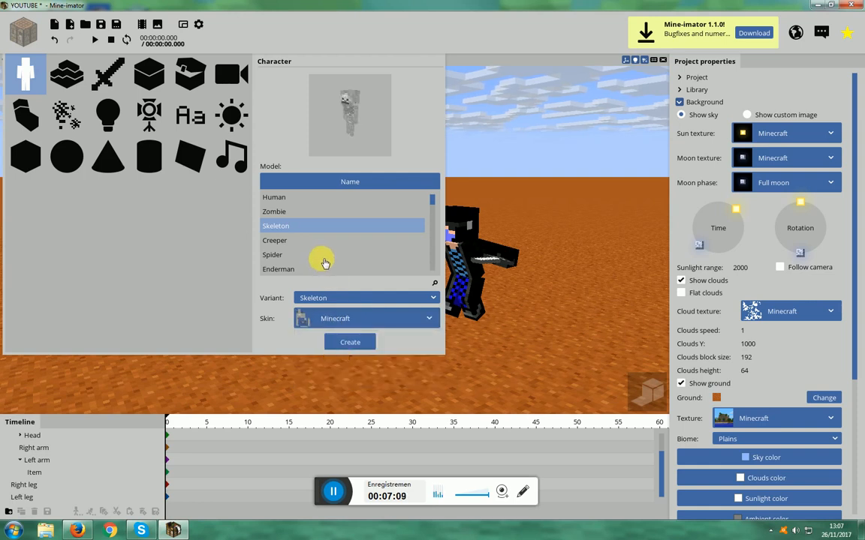
{"action": "left_click", "coordinate": [377, 319]}
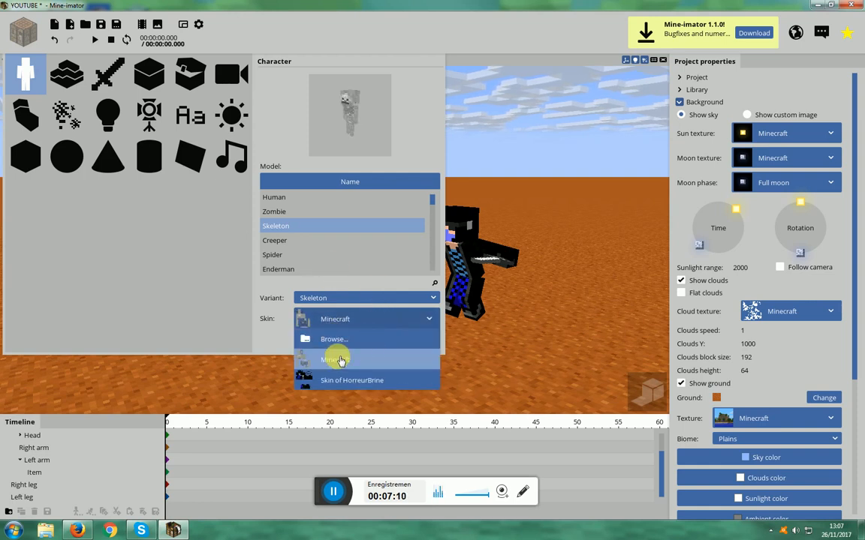
{"action": "left_click", "coordinate": [311, 330]}
Preview the Parrot, Wolf, Cat, Squid, Polar Bear, Vex, Fangs and Illager character models
{"action": "left_click_drag", "start_coordinate": [435, 218], "coordinate": [409, 257]}
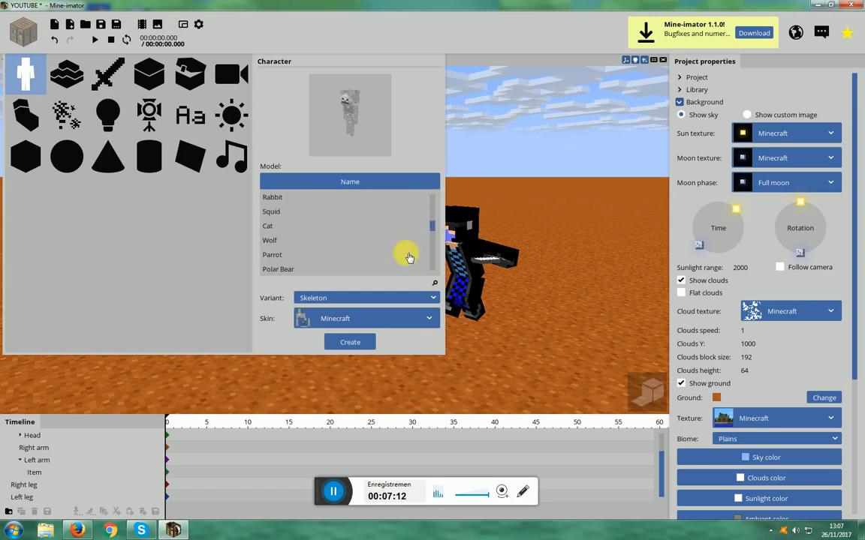
{"action": "left_click", "coordinate": [319, 259]}
{"action": "left_click", "coordinate": [312, 242]}
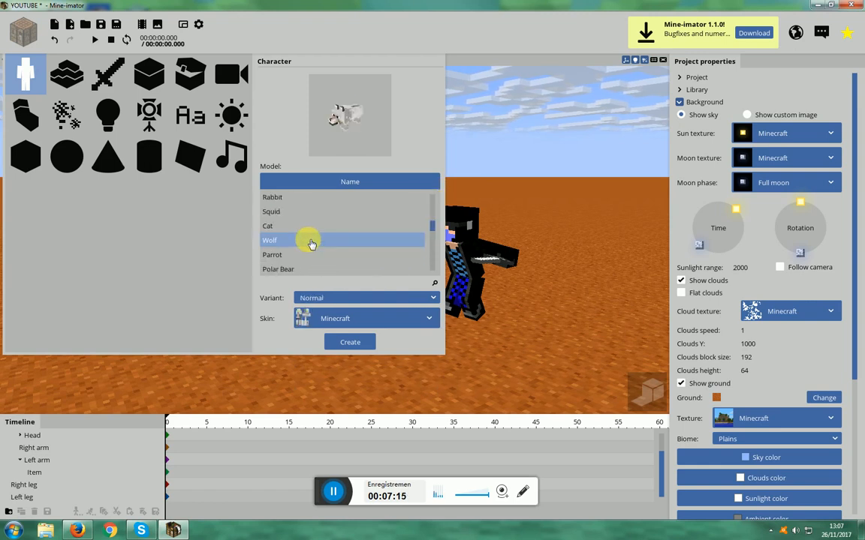
{"action": "left_click", "coordinate": [317, 227]}
{"action": "left_click", "coordinate": [317, 211]}
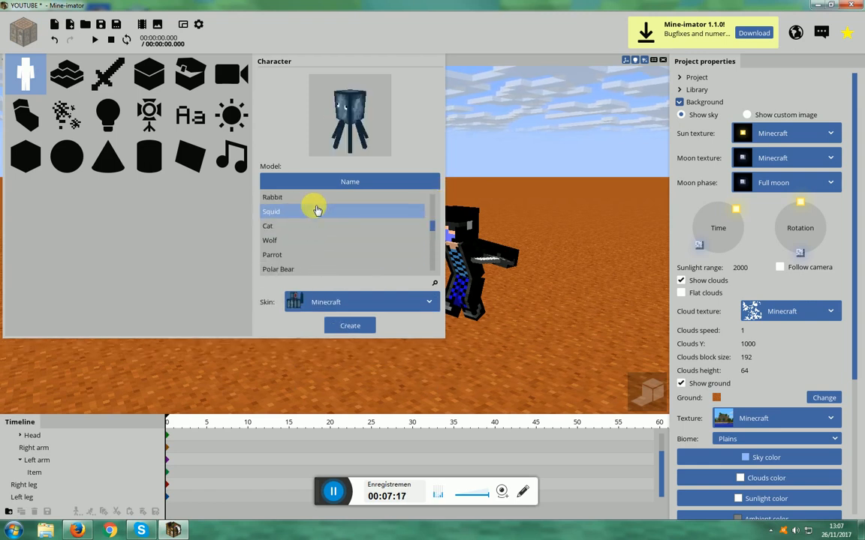
{"action": "left_click", "coordinate": [321, 271]}
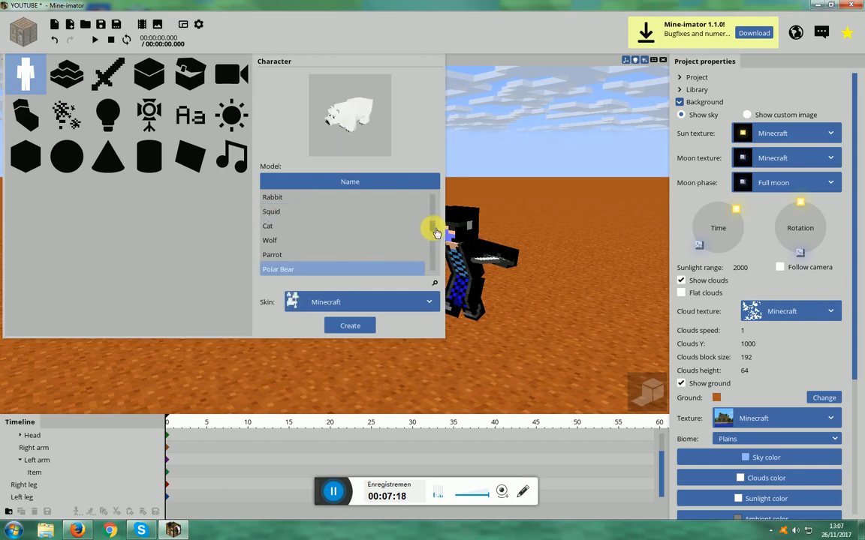
{"action": "left_click_drag", "start_coordinate": [436, 233], "coordinate": [308, 253]}
{"action": "left_click", "coordinate": [313, 256]}
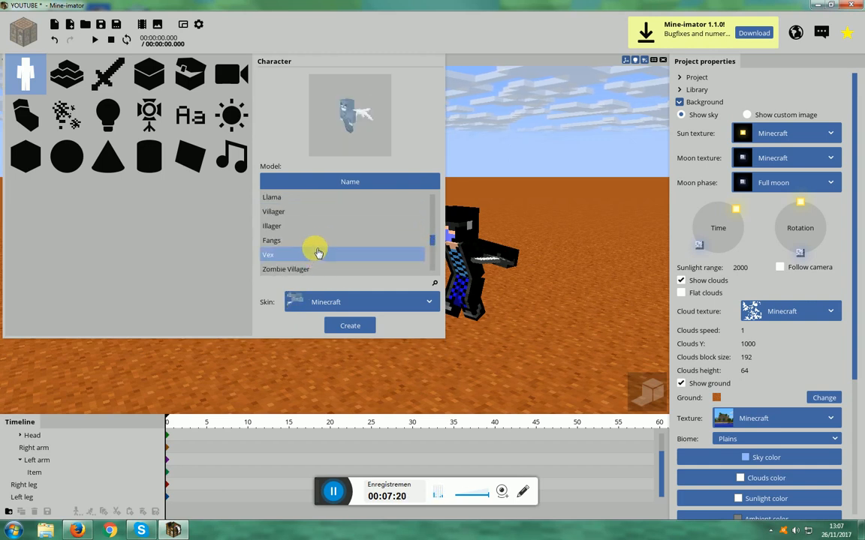
{"action": "left_click", "coordinate": [317, 241]}
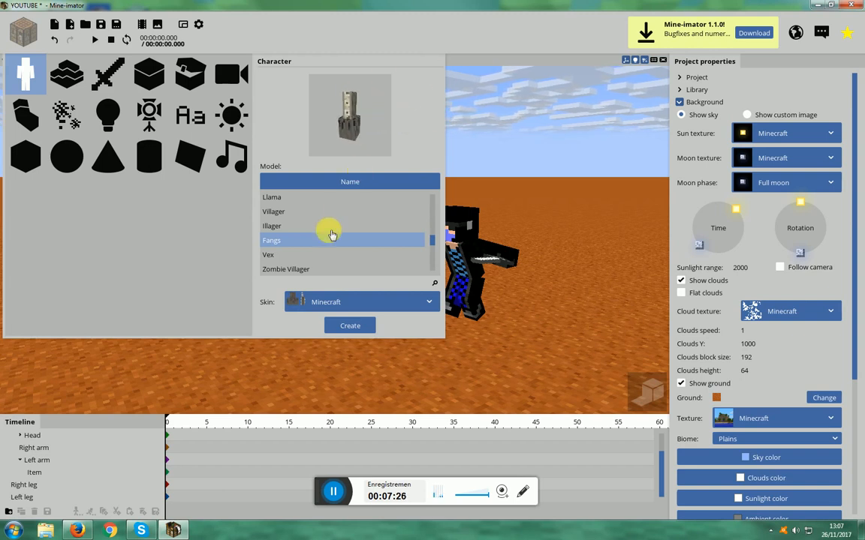
{"action": "left_click", "coordinate": [304, 225]}
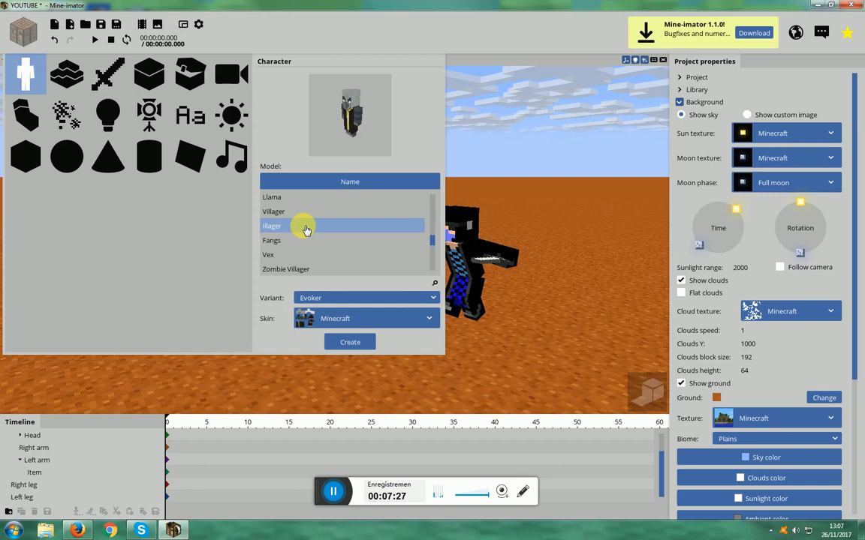
Preview the Zombie Villager, Witch, Iron Golem, Snow Golem, Silverfish and Bat character models
{"action": "left_click", "coordinate": [295, 269]}
{"action": "scroll", "coordinate": [308, 270], "scroll_direction": "down", "scroll_amount": 1}
{"action": "left_click", "coordinate": [304, 257]}
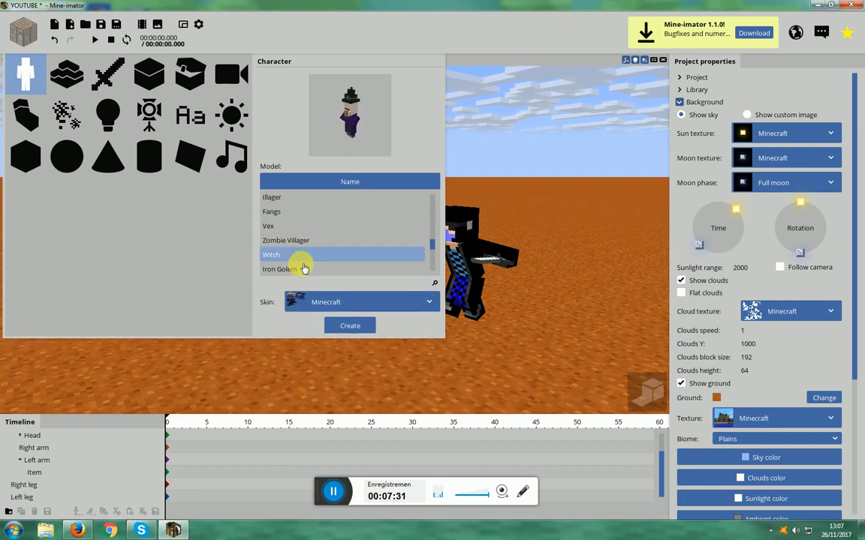
{"action": "left_click", "coordinate": [305, 272]}
{"action": "scroll", "coordinate": [304, 270], "scroll_direction": "down", "scroll_amount": 1}
{"action": "left_click", "coordinate": [305, 271]}
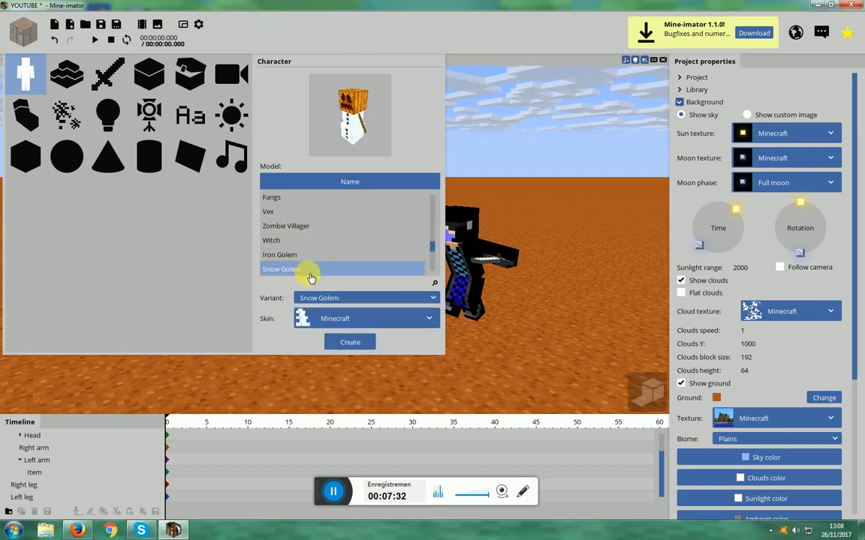
{"action": "scroll", "coordinate": [308, 271], "scroll_direction": "down", "scroll_amount": 1}
{"action": "left_click", "coordinate": [314, 271]}
{"action": "scroll", "coordinate": [313, 270], "scroll_direction": "down", "scroll_amount": 1}
{"action": "left_click", "coordinate": [314, 270]}
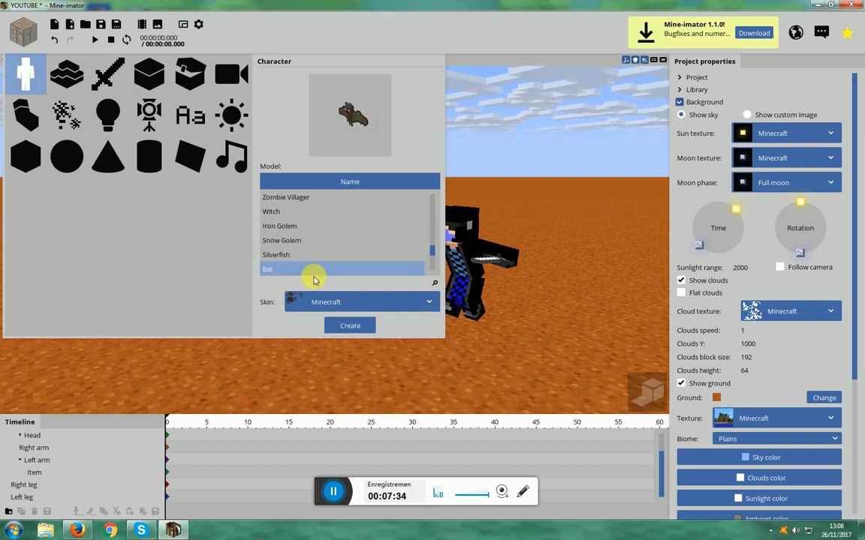
Preview the remaining character models, including Magma Cube, Endermite, Guardian, Wither and Ender Dragon
{"action": "scroll", "coordinate": [322, 265], "scroll_direction": "down", "scroll_amount": 2}
{"action": "left_click", "coordinate": [316, 267]}
{"action": "scroll", "coordinate": [316, 268], "scroll_direction": "down", "scroll_amount": 1}
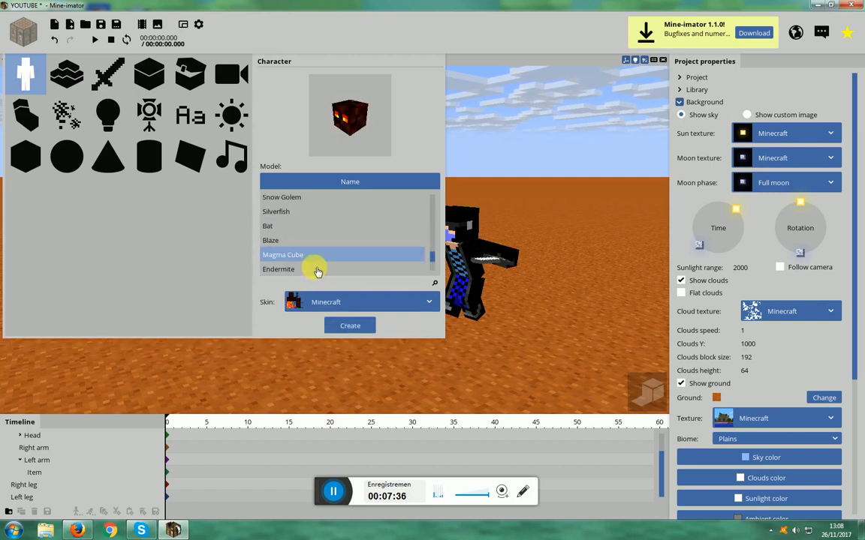
{"action": "left_click", "coordinate": [317, 268]}
{"action": "scroll", "coordinate": [318, 271], "scroll_direction": "down", "scroll_amount": 1}
{"action": "left_click", "coordinate": [318, 269]}
{"action": "scroll", "coordinate": [317, 270], "scroll_direction": "down", "scroll_amount": 2}
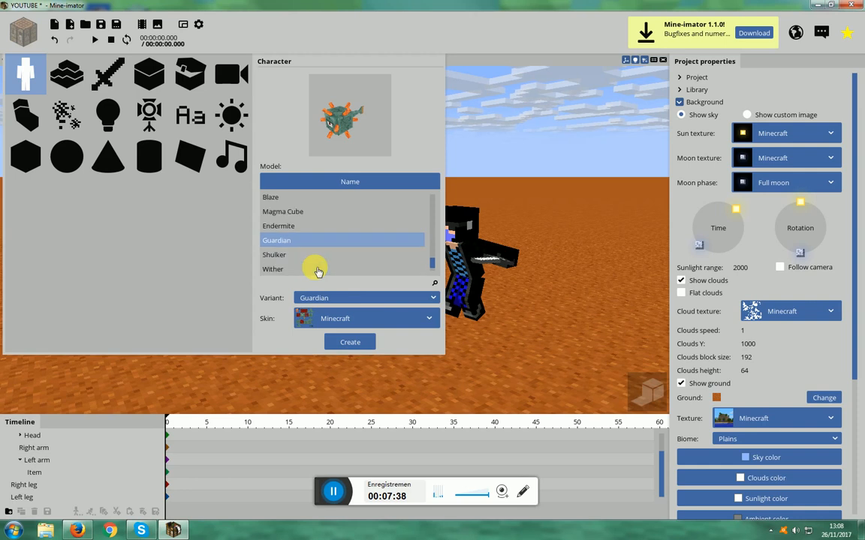
{"action": "left_click", "coordinate": [318, 270]}
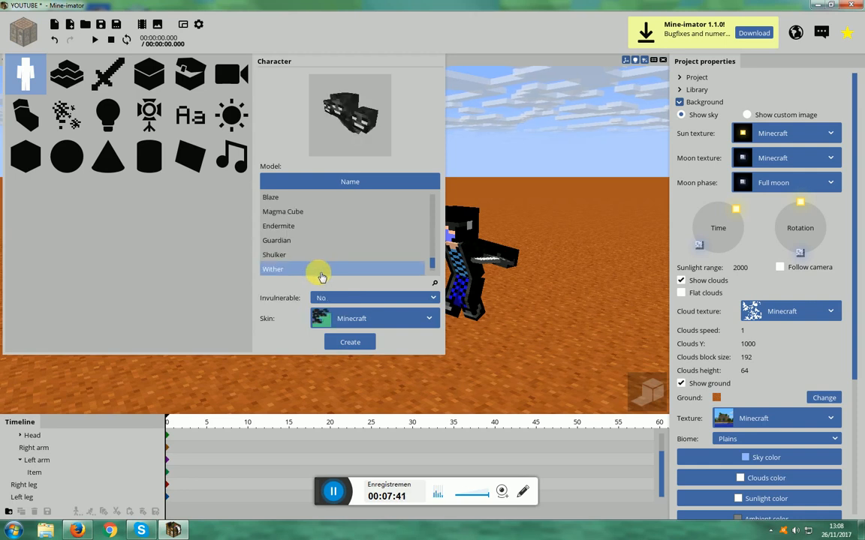
{"action": "scroll", "coordinate": [322, 278], "scroll_direction": "down", "scroll_amount": 1}
{"action": "left_click", "coordinate": [334, 271]}
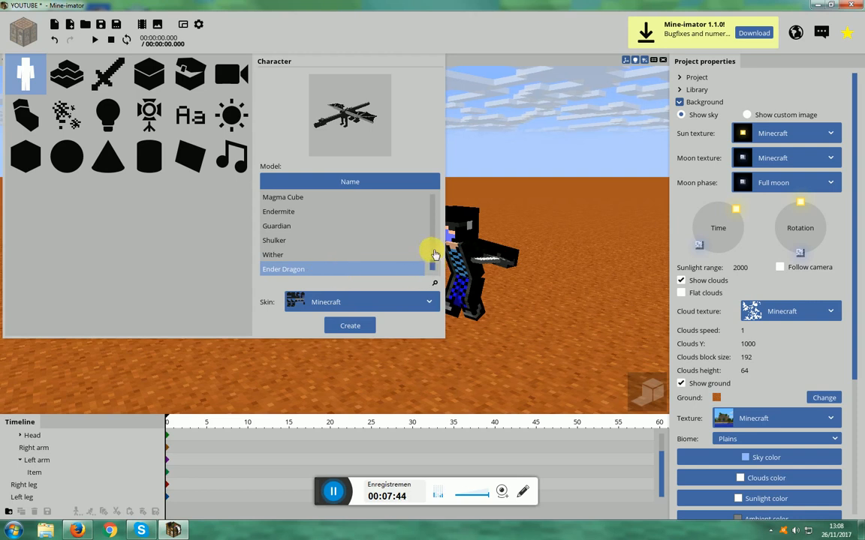
Choose the Zombie model with the Minecraft skin and create the character
{"action": "left_click_drag", "start_coordinate": [433, 255], "coordinate": [421, 183]}
{"action": "left_click", "coordinate": [274, 211]}
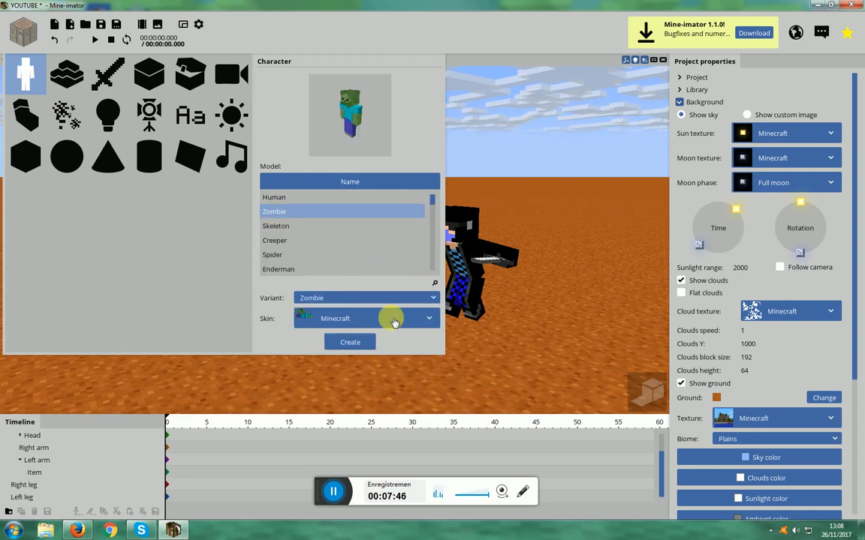
{"action": "left_click", "coordinate": [366, 349]}
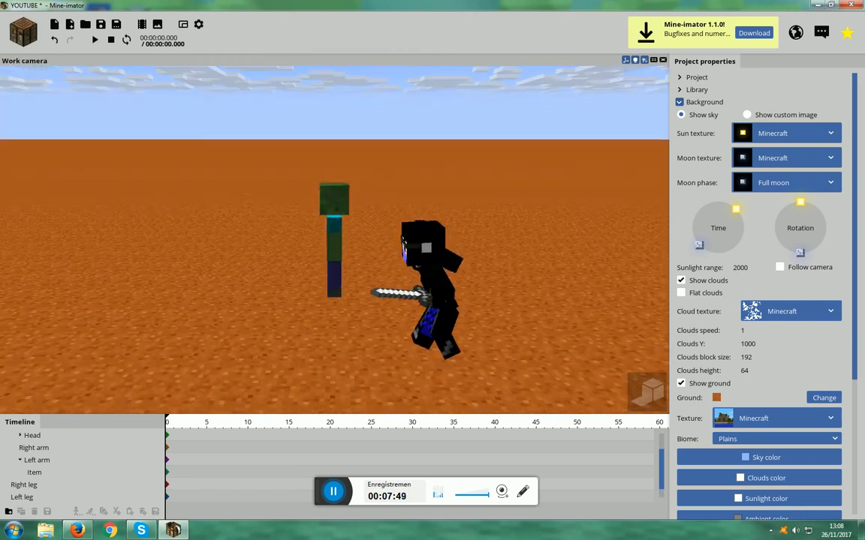
Move the zombie to about X 6.36, Y -0.06, Z 45.26 and rotate it about its Y axis to about 172°
{"action": "left_click", "coordinate": [321, 237]}
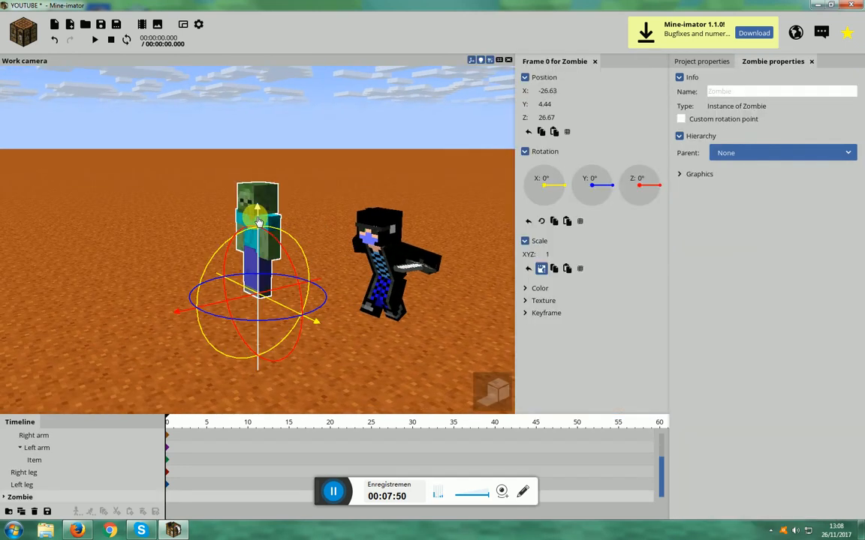
{"action": "left_click_drag", "start_coordinate": [259, 223], "coordinate": [256, 236]}
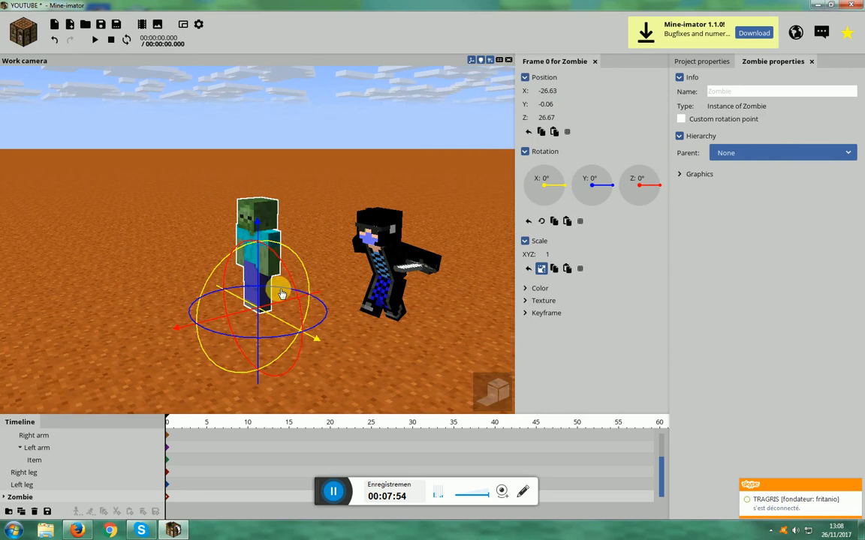
{"action": "left_click_drag", "start_coordinate": [280, 290], "coordinate": [167, 339]}
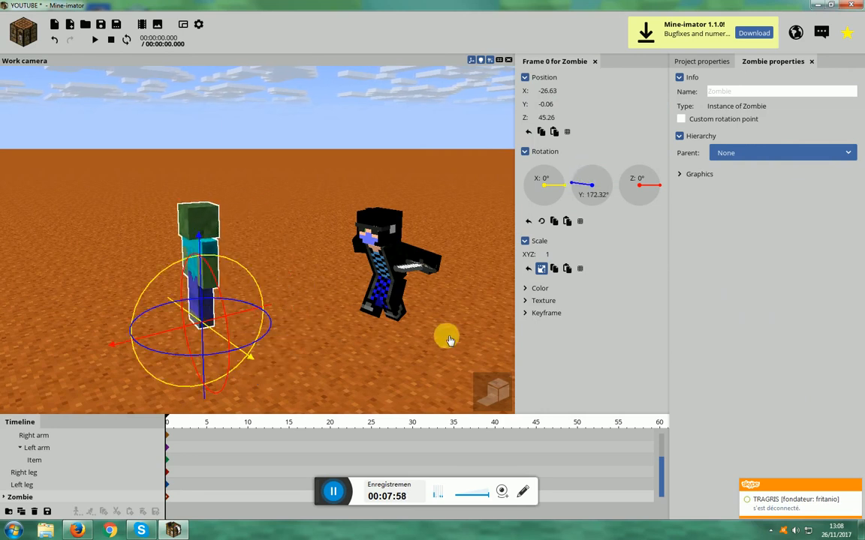
{"action": "left_click_drag", "start_coordinate": [290, 355], "coordinate": [119, 413]}
Raise both of the zombie's arms forward by rotating each about its X axis to about -86°
{"action": "mouse_move", "coordinate": [464, 235]}
{"action": "left_mouse_down"}
{"action": "mouse_move", "coordinate": [474, 227]}
{"action": "mouse_move", "coordinate": [459, 234]}
{"action": "left_mouse_up"}
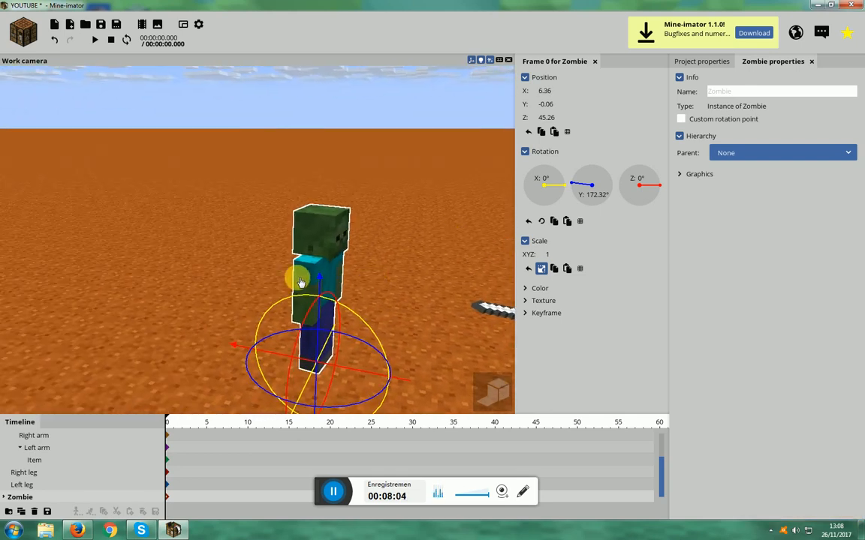
{"action": "left_click", "coordinate": [305, 283]}
{"action": "left_click_drag", "start_coordinate": [366, 237], "coordinate": [289, 236]}
{"action": "left_click_drag", "start_coordinate": [461, 254], "coordinate": [379, 293]}
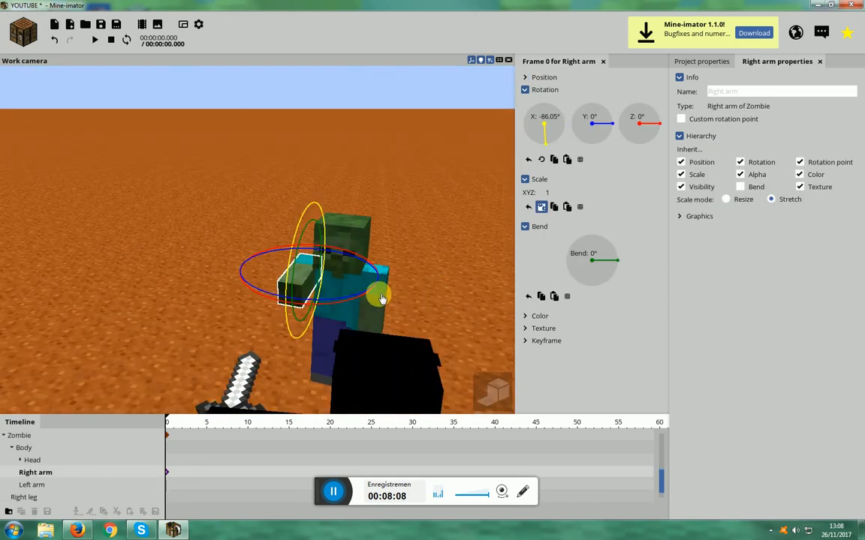
{"action": "left_click", "coordinate": [376, 285]}
{"action": "left_click_drag", "start_coordinate": [428, 226], "coordinate": [370, 345]}
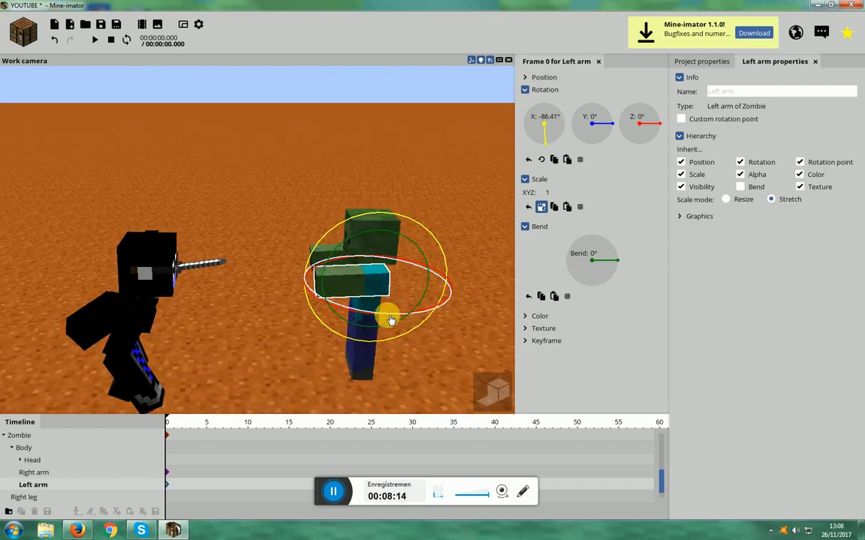
Tilt the whole zombie about its X axis to about 4.75°
{"action": "left_click", "coordinate": [465, 327]}
{"action": "left_click", "coordinate": [414, 259]}
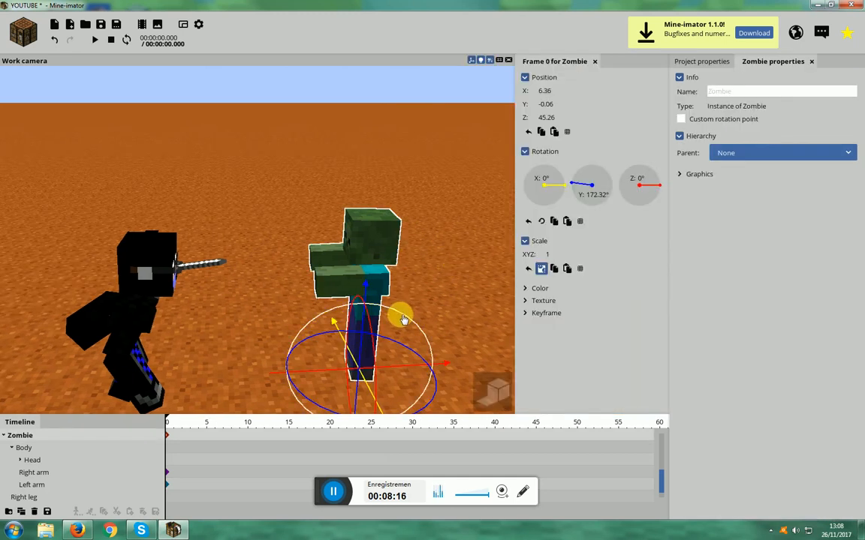
{"action": "left_click_drag", "start_coordinate": [403, 319], "coordinate": [399, 319]}
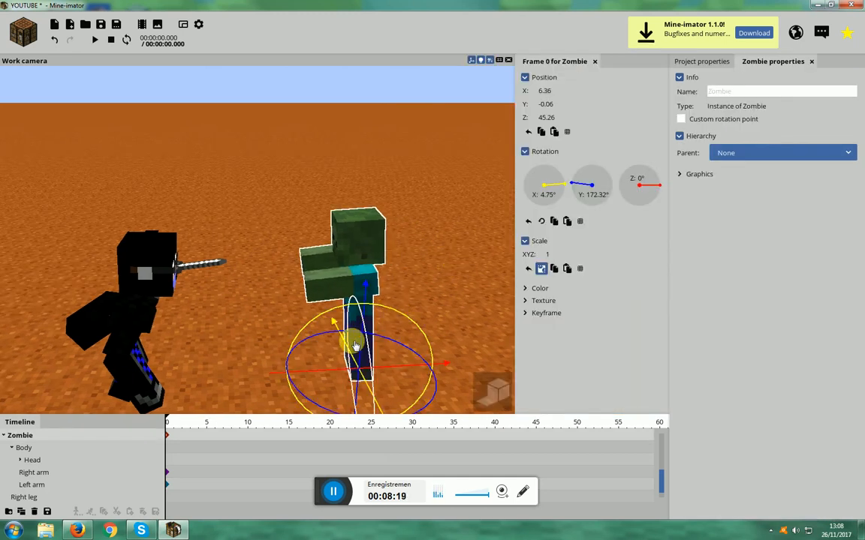
Rotate the zombie's left leg about X to about -18° with a bend of about 14°, and swing its right leg backward
{"action": "left_click", "coordinate": [355, 345]}
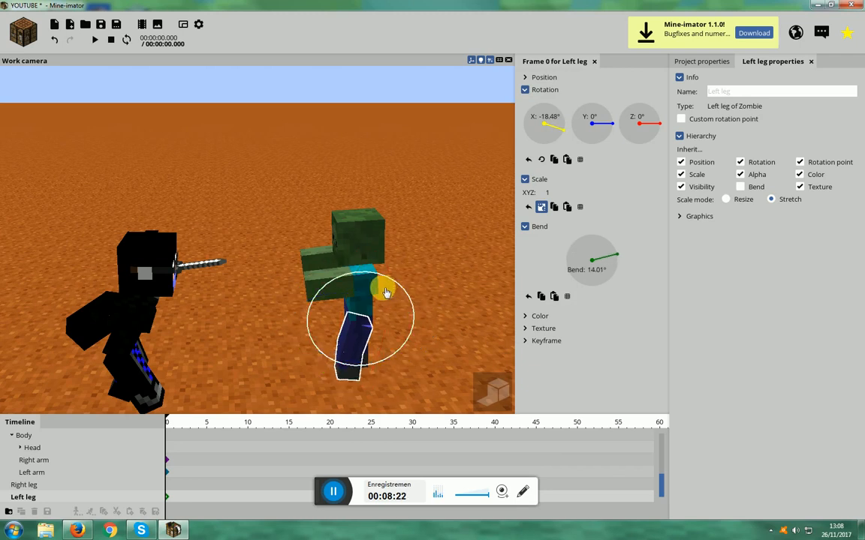
{"action": "left_click", "coordinate": [371, 359]}
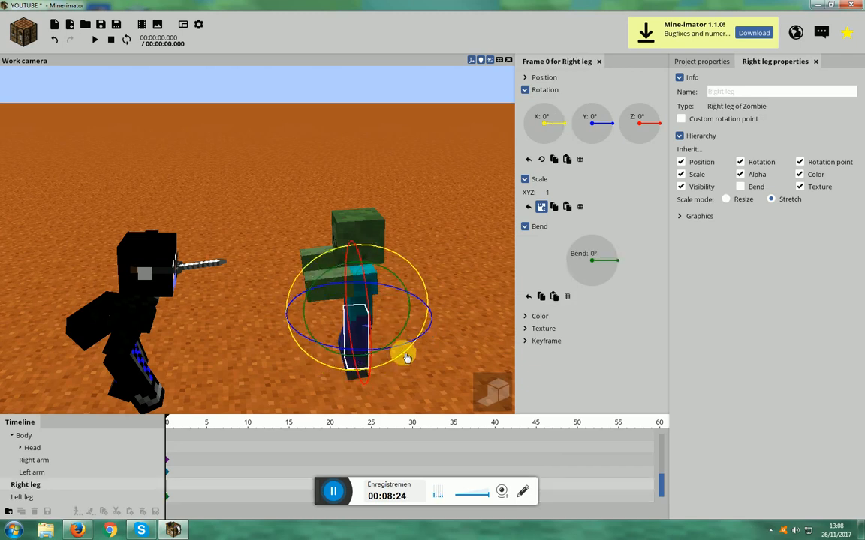
{"action": "left_click", "coordinate": [482, 338]}
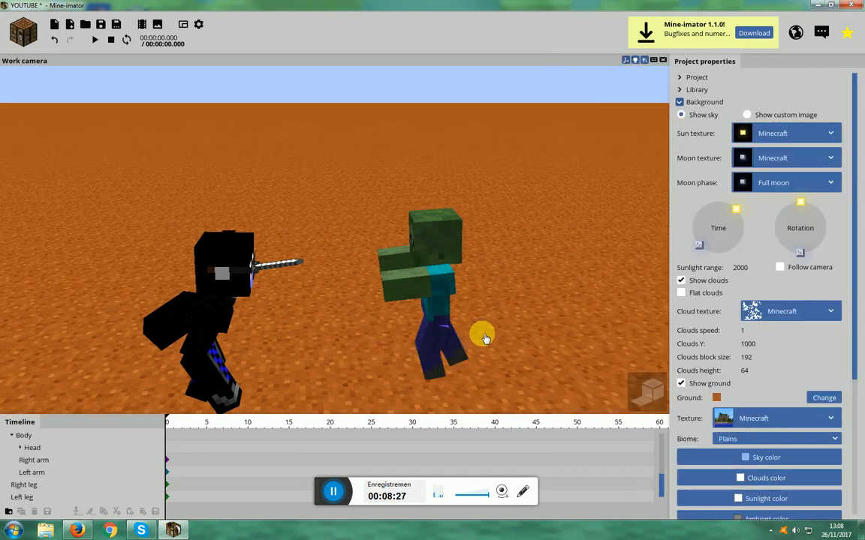
Rotate the zombie's left leg about X to about -30° and bend it about 30°
{"action": "left_click_drag", "start_coordinate": [484, 340], "coordinate": [651, 303]}
{"action": "left_click", "coordinate": [450, 326]}
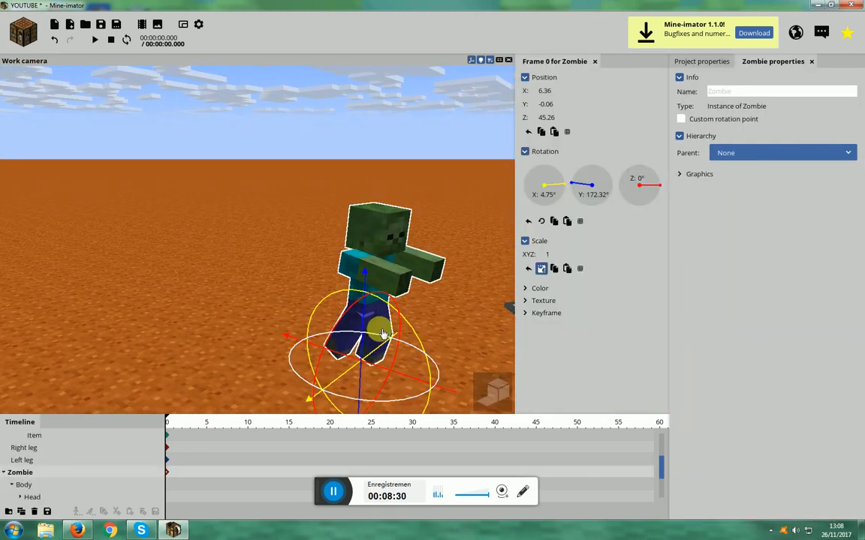
{"action": "left_click", "coordinate": [383, 332]}
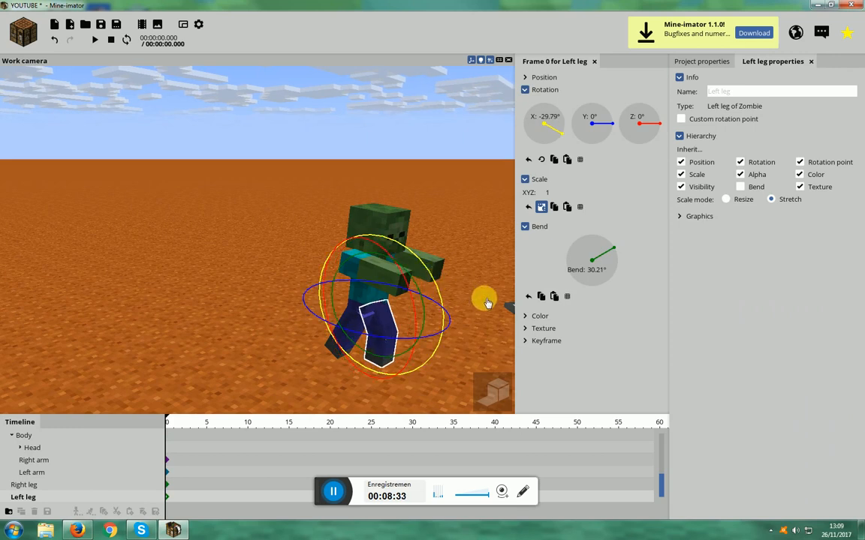
{"action": "left_click_drag", "start_coordinate": [485, 300], "coordinate": [545, 286]}
{"action": "left_click", "coordinate": [366, 340]}
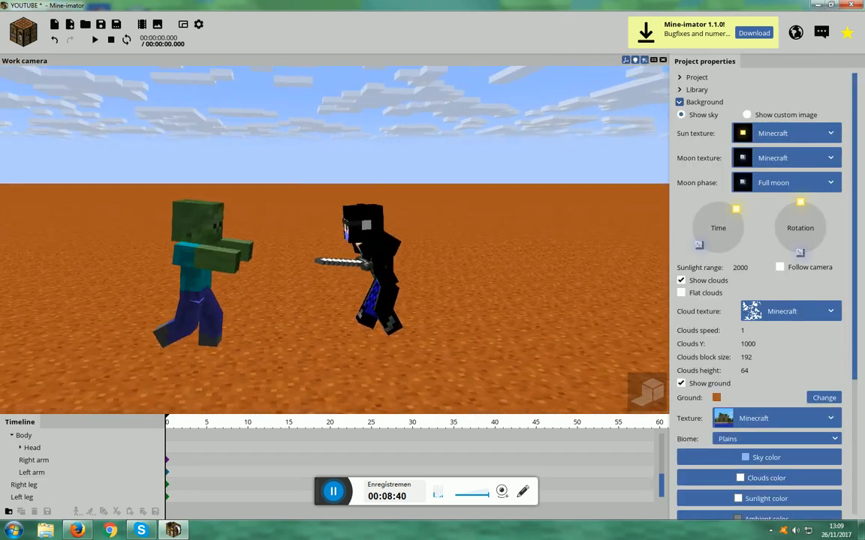
Tilt the zombie's head about its X axis to about -7°
{"action": "left_click_drag", "start_coordinate": [420, 225], "coordinate": [213, 219]}
{"action": "left_click", "coordinate": [211, 217]}
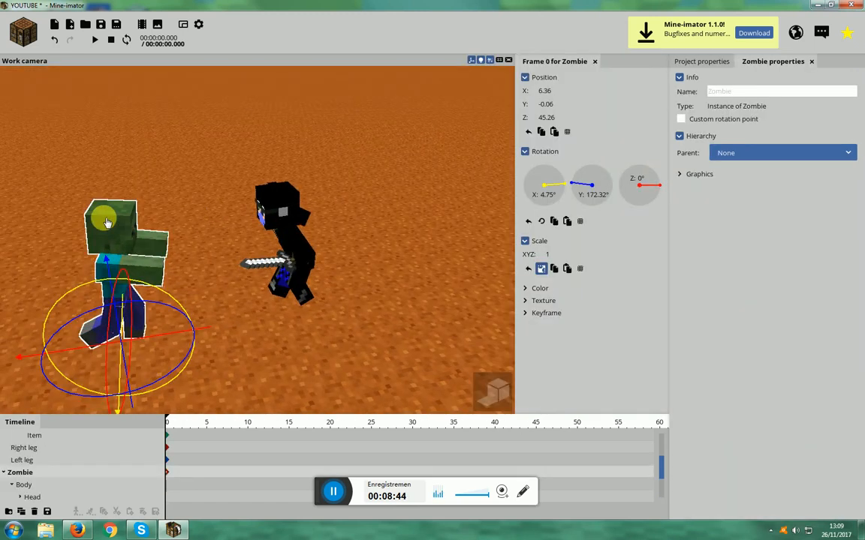
{"action": "left_click", "coordinate": [108, 223]}
{"action": "left_click_drag", "start_coordinate": [164, 205], "coordinate": [163, 211]}
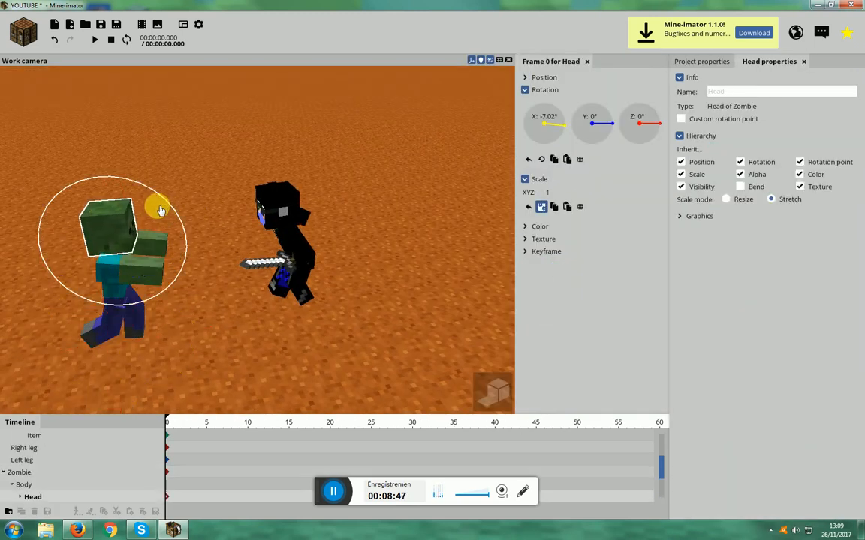
{"action": "left_click", "coordinate": [339, 344]}
Examine the facing poses of the zombie and the sword-wielding character from several angles
{"action": "left_click_drag", "start_coordinate": [330, 344], "coordinate": [388, 345]}
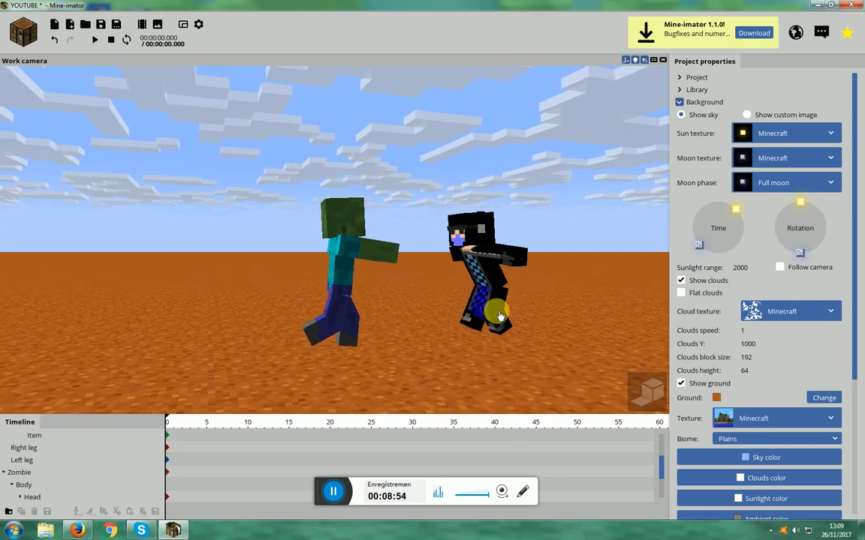
{"action": "left_click", "coordinate": [499, 316]}
{"action": "left_click_drag", "start_coordinate": [447, 247], "coordinate": [343, 328]}
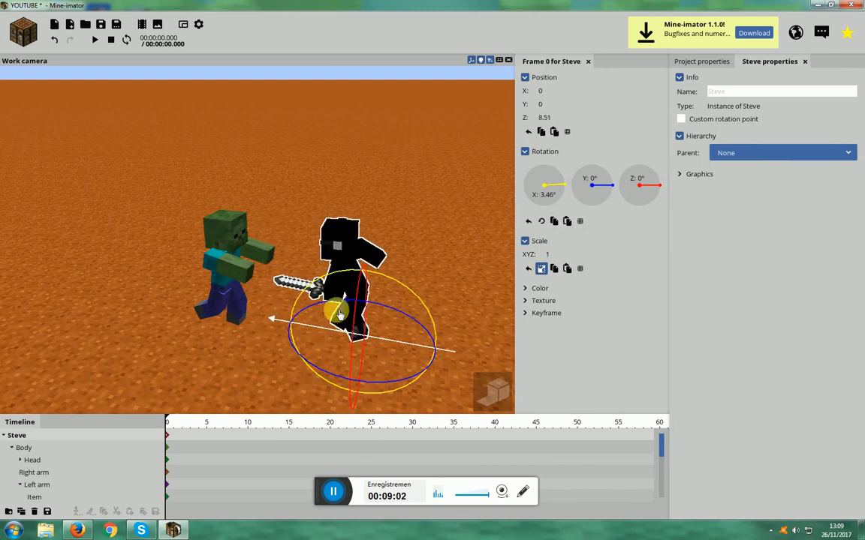
{"action": "left_click_drag", "start_coordinate": [469, 245], "coordinate": [497, 250]}
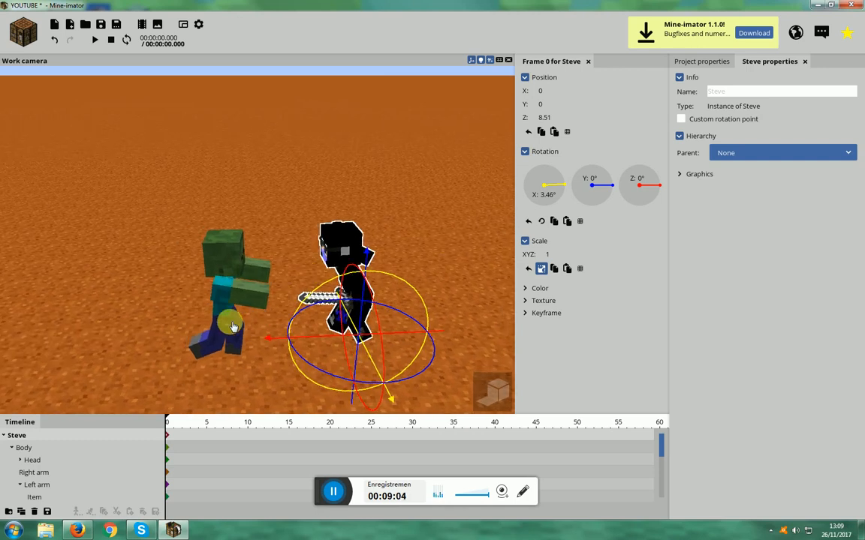
{"action": "left_click", "coordinate": [492, 194]}
{"action": "left_click_drag", "start_coordinate": [454, 291], "coordinate": [448, 290]}
{"action": "scroll", "coordinate": [447, 291], "scroll_direction": "down", "scroll_amount": 4}
{"action": "right_click_drag", "start_coordinate": [457, 298], "coordinate": [479, 309]}
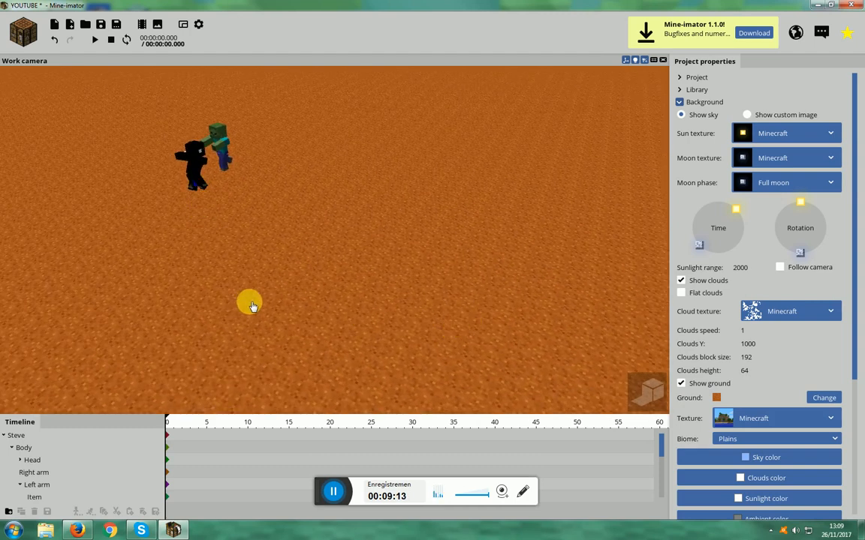
Start a new scenery object with the Minecraft texture and choose to import its terrain from a world
{"action": "left_click", "coordinate": [24, 31]}
{"action": "left_click", "coordinate": [25, 38]}
{"action": "left_click", "coordinate": [30, 42]}
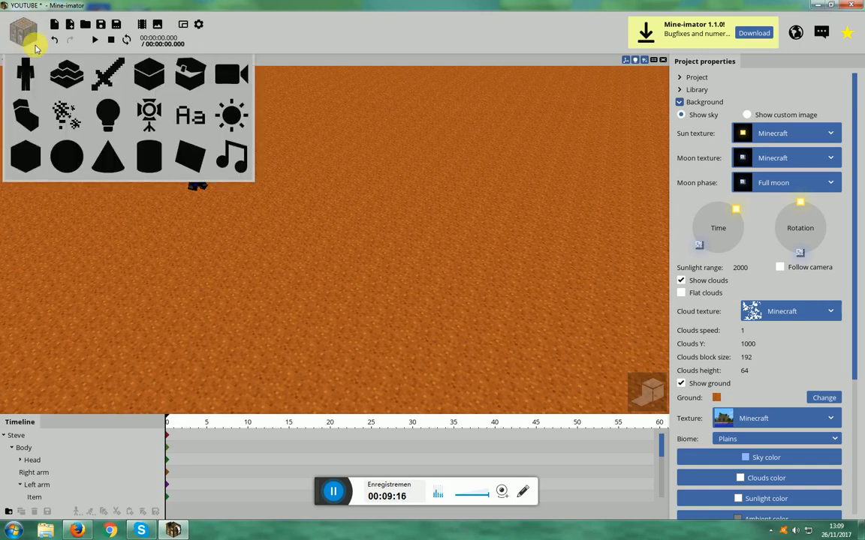
{"action": "left_click", "coordinate": [69, 77]}
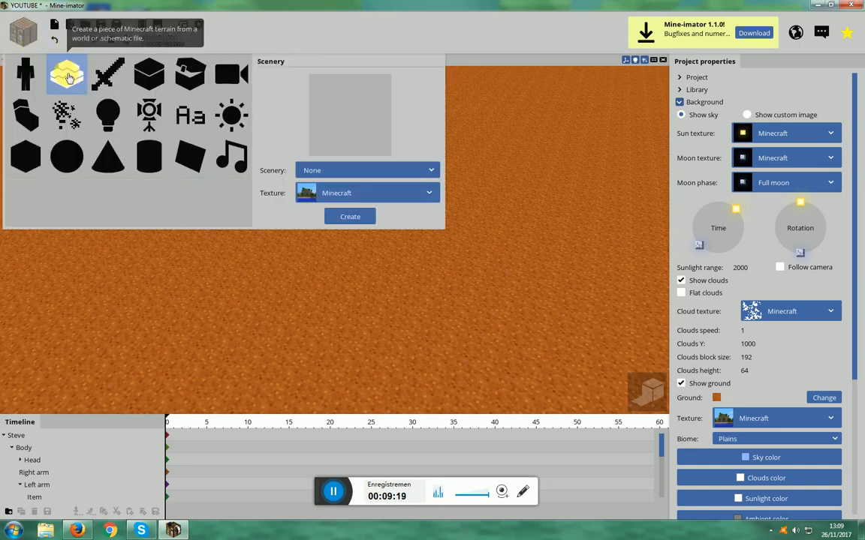
{"action": "left_click", "coordinate": [368, 194]}
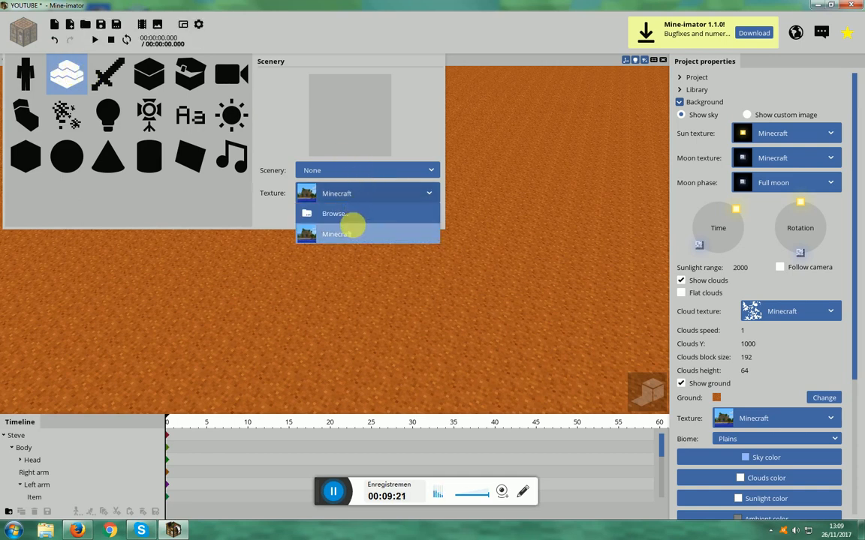
{"action": "left_click", "coordinate": [337, 173]}
{"action": "left_click", "coordinate": [338, 175]}
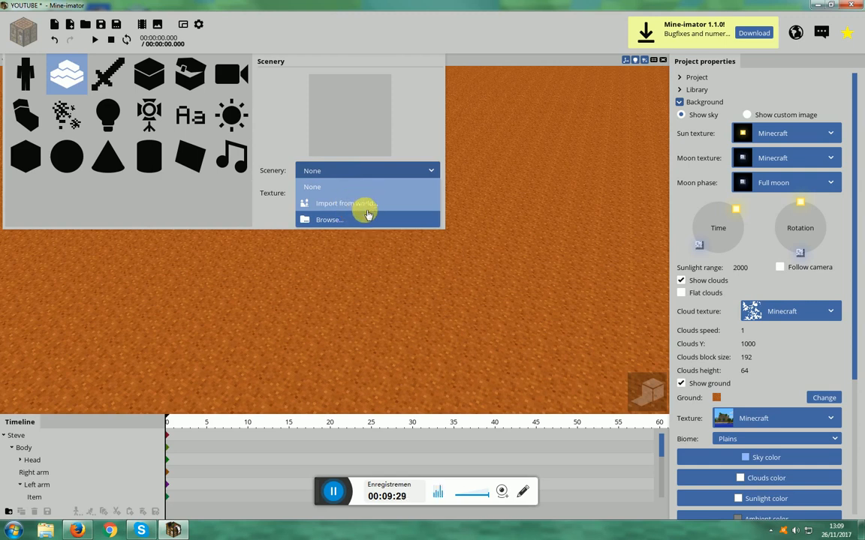
{"action": "left_click", "coordinate": [358, 205]}
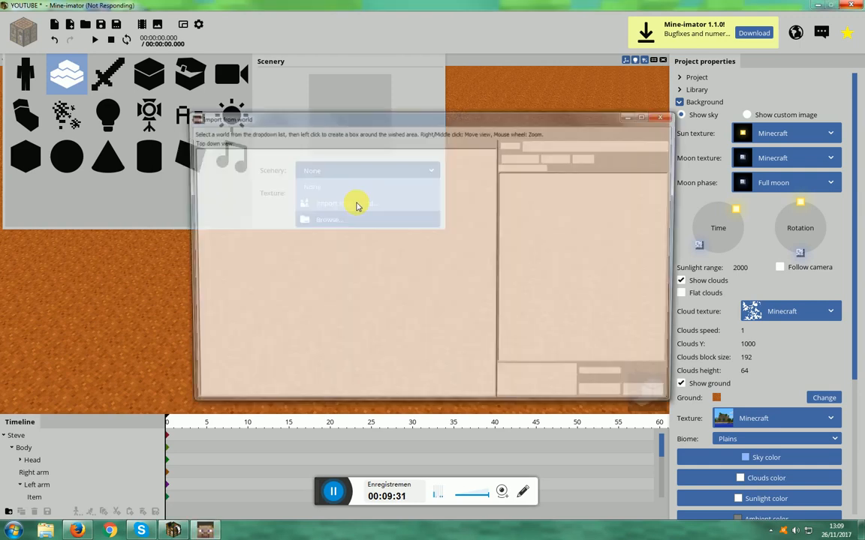
Load the world Valcour City V5 Russicat and import an 8x11x15-block area around a white-roofed house
{"action": "left_click", "coordinate": [580, 144]}
{"action": "scroll", "coordinate": [598, 251], "scroll_direction": "down", "scroll_amount": 5}
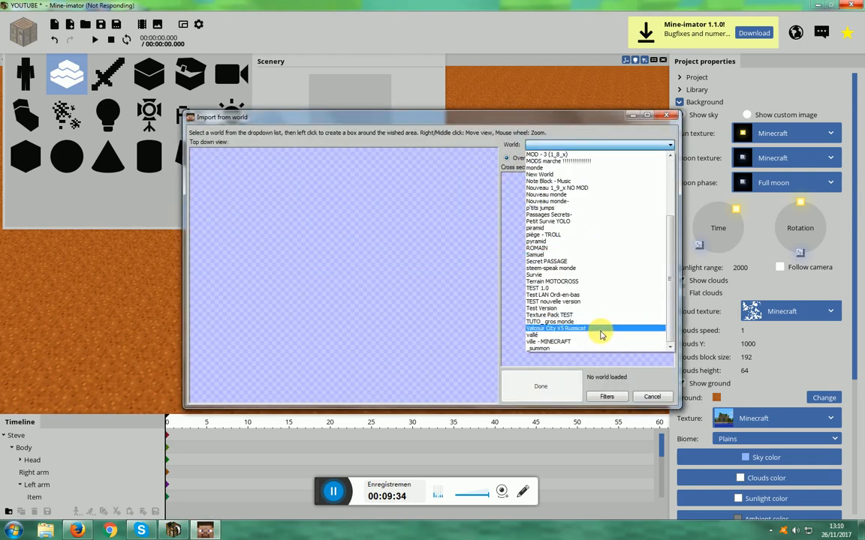
{"action": "left_click", "coordinate": [596, 328]}
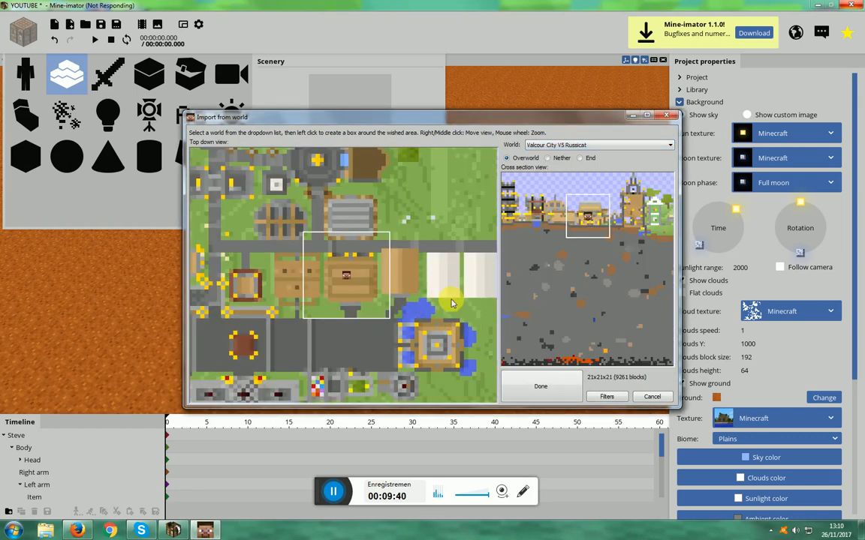
{"action": "left_click_drag", "start_coordinate": [461, 301], "coordinate": [433, 258]}
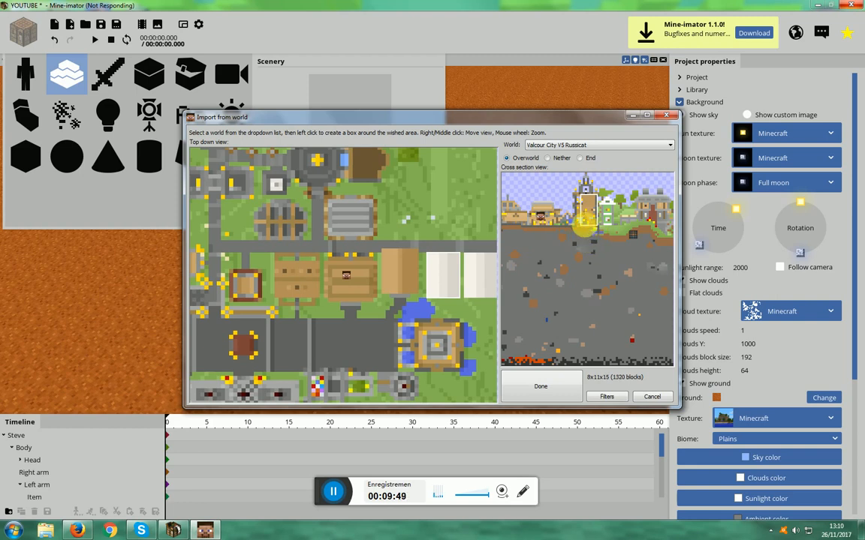
{"action": "left_click", "coordinate": [558, 378]}
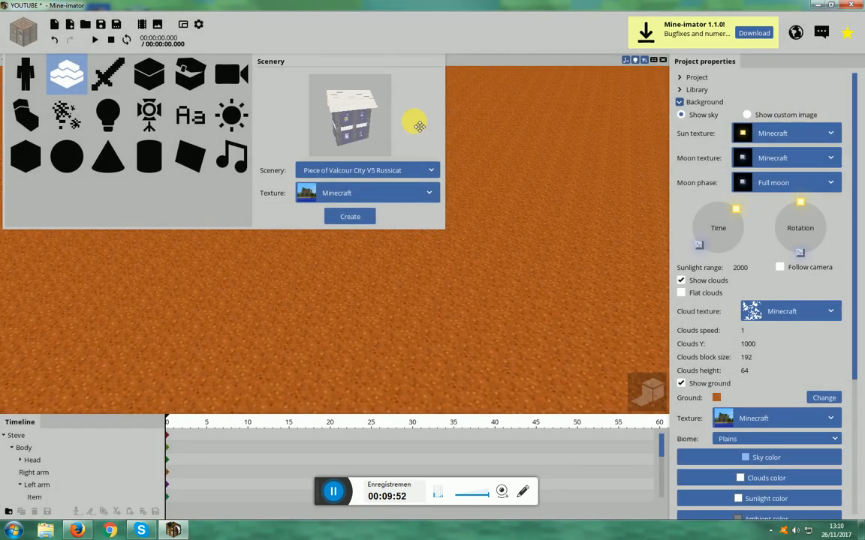
Create the imported house and place it around the characters at about X -17.14, Z 48.70, rotated about 88° on Y
{"action": "left_click", "coordinate": [360, 215]}
{"action": "left_click_drag", "start_coordinate": [482, 269], "coordinate": [326, 117]}
{"action": "left_click", "coordinate": [320, 163]}
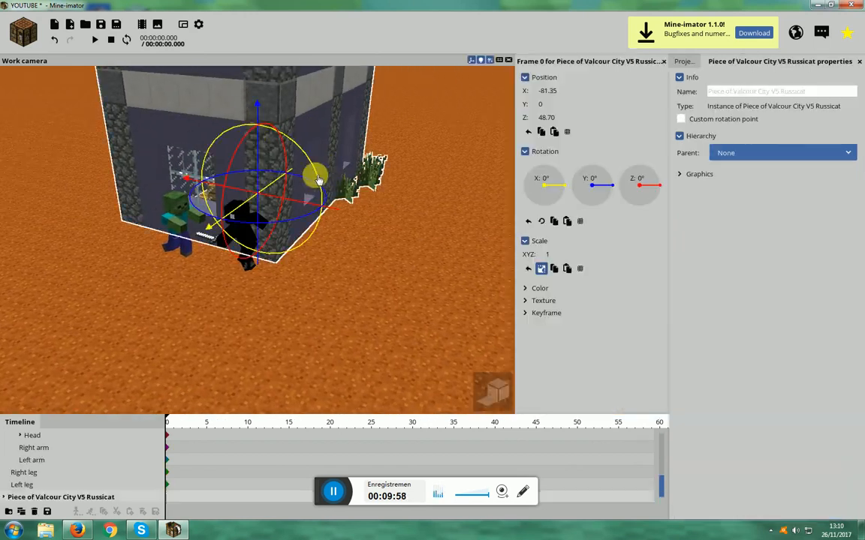
{"action": "left_click_drag", "start_coordinate": [296, 180], "coordinate": [269, 171]}
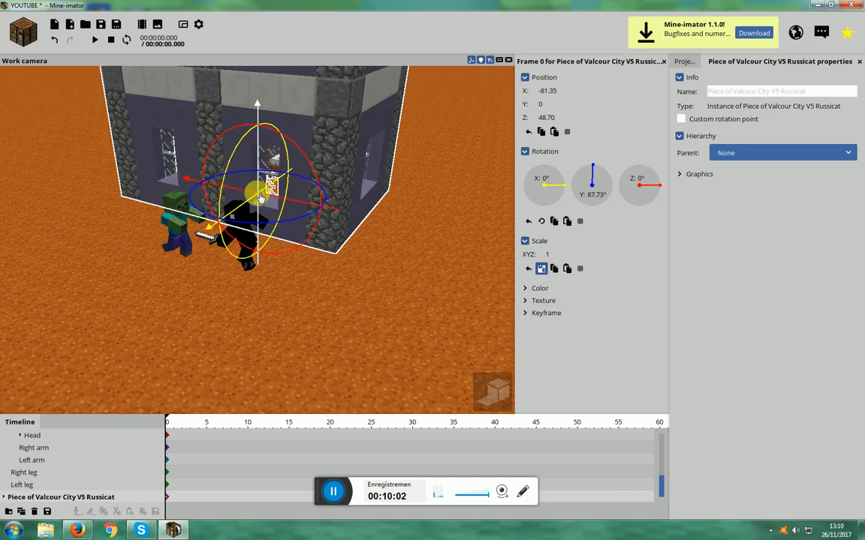
{"action": "left_click_drag", "start_coordinate": [239, 206], "coordinate": [204, 255]}
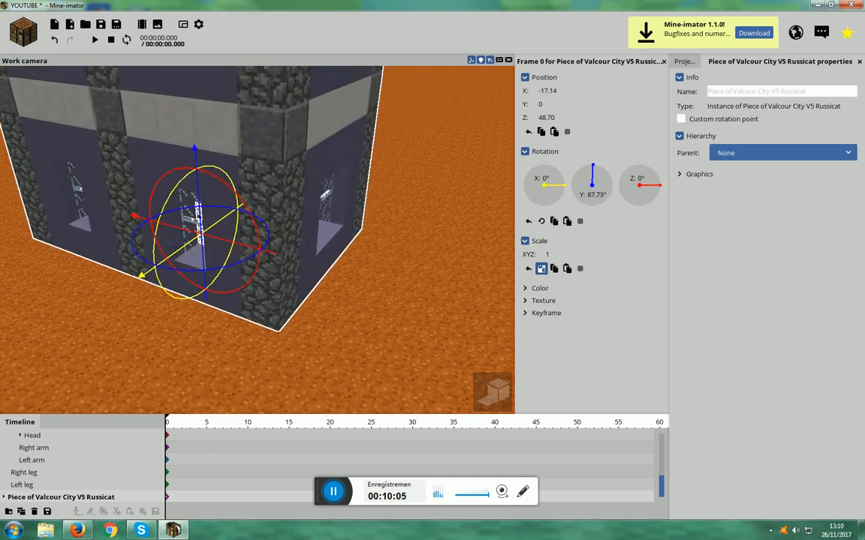
Examine the house interior and how the two characters stand relative to its walls and furniture
{"action": "left_click_drag", "start_coordinate": [361, 263], "coordinate": [521, 261]}
{"action": "scroll", "coordinate": [426, 263], "scroll_direction": "up", "scroll_amount": 4}
{"action": "scroll", "coordinate": [426, 263], "scroll_direction": "up", "scroll_amount": 3}
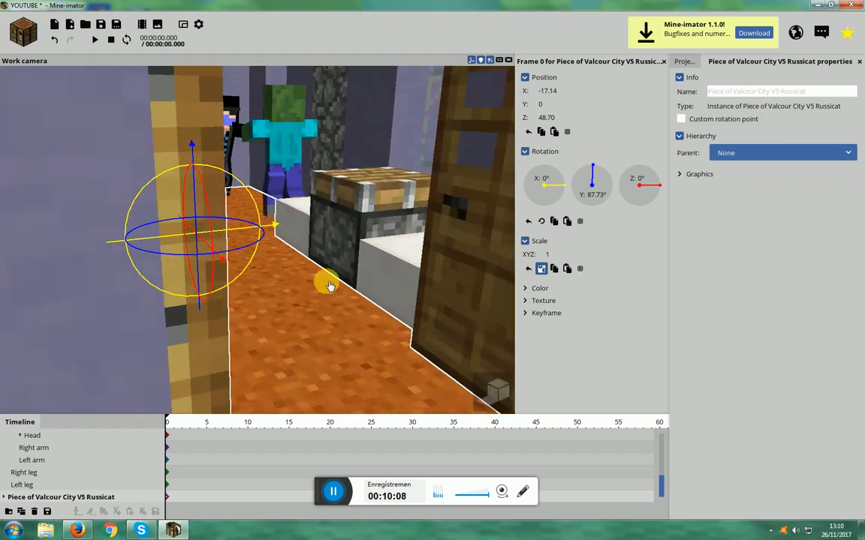
{"action": "left_click", "coordinate": [280, 305]}
{"action": "left_click_drag", "start_coordinate": [280, 304], "coordinate": [214, 305]}
{"action": "right_click_drag", "start_coordinate": [334, 309], "coordinate": [306, 270]}
{"action": "key", "text": "w"}
{"action": "key", "text": "w"}
{"action": "key", "text": "a"}
{"action": "key", "text": "s"}
{"action": "key", "text": "w"}
{"action": "left_click", "coordinate": [509, 252]}
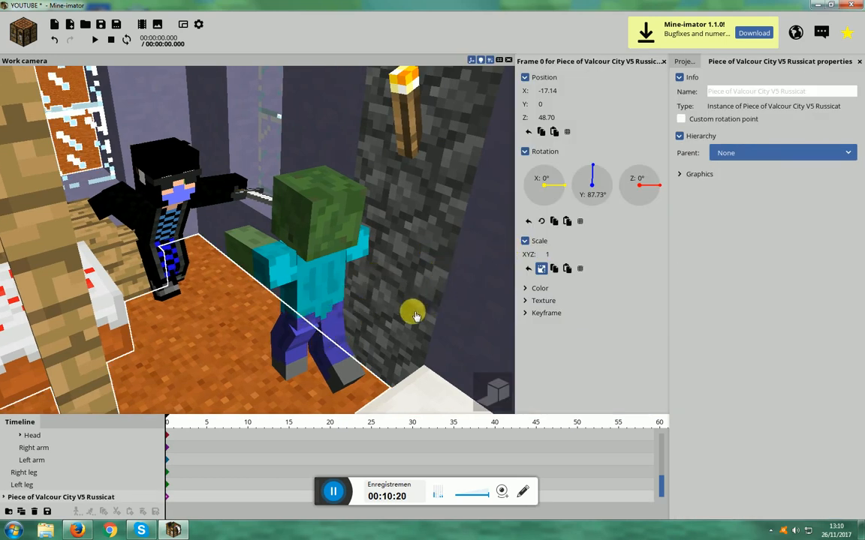
Move the house to about X 8.17, Y 0.32, Z 8.31 and rotate it about its Z axis to about -1.8°
{"action": "key", "text": "s"}
{"action": "right_click_drag", "start_coordinate": [401, 322], "coordinate": [401, 321]}
{"action": "key", "text": "s"}
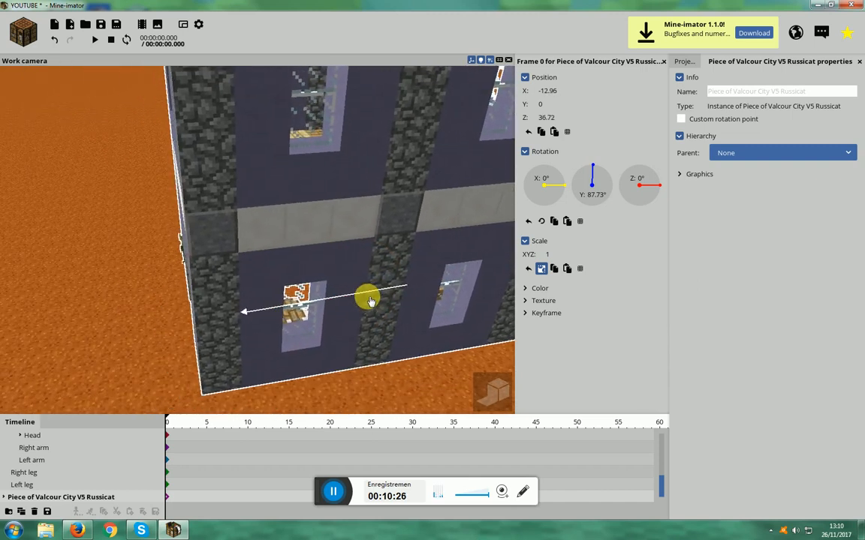
{"action": "left_click", "coordinate": [182, 306]}
{"action": "mouse_move", "coordinate": [190, 305]}
{"action": "left_mouse_down"}
{"action": "mouse_move", "coordinate": [206, 314]}
{"action": "mouse_move", "coordinate": [457, 281]}
{"action": "left_mouse_up"}
{"action": "scroll", "coordinate": [195, 309], "scroll_direction": "up", "scroll_amount": 8}
{"action": "left_click", "coordinate": [500, 286]}
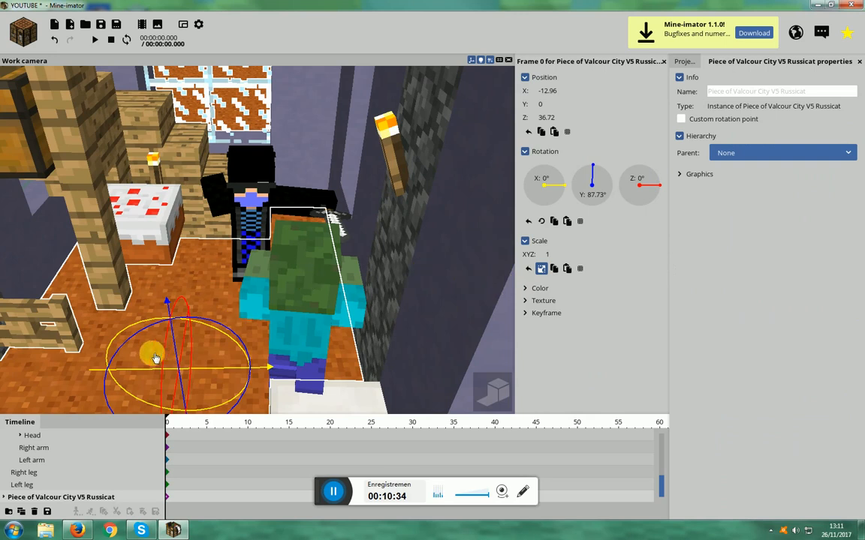
{"action": "left_click_drag", "start_coordinate": [179, 390], "coordinate": [328, 361]}
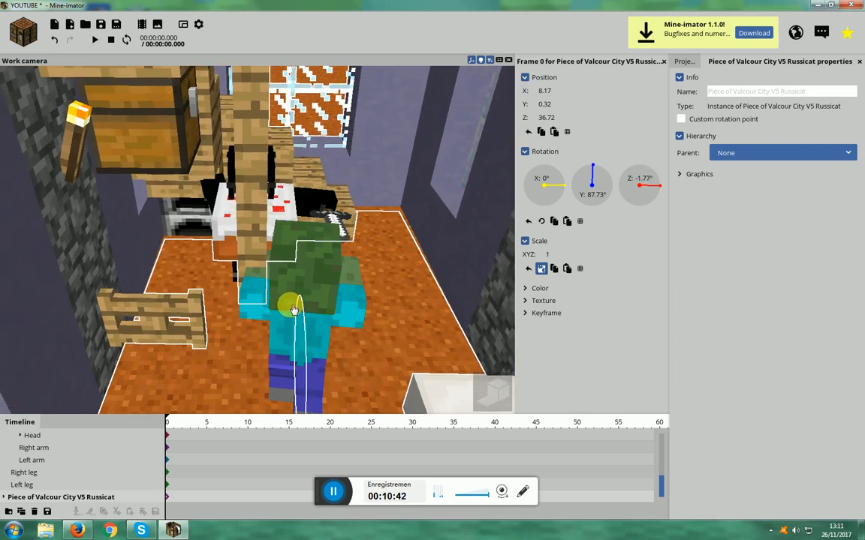
{"action": "left_click_drag", "start_coordinate": [280, 270], "coordinate": [278, 205]}
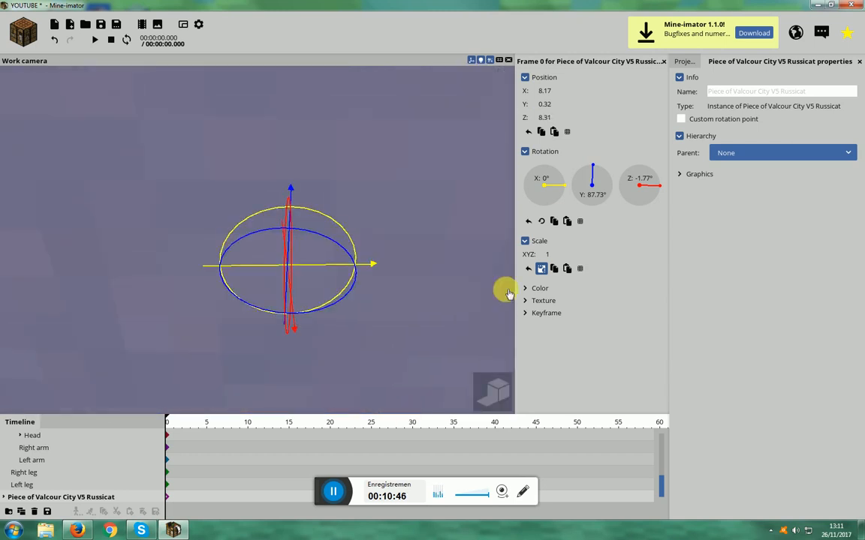
Frame a close side view of both characters inside the house and export the frame as a 1280x720 high-quality image
{"action": "left_click_drag", "start_coordinate": [421, 284], "coordinate": [376, 411]}
{"action": "left_click", "coordinate": [373, 386]}
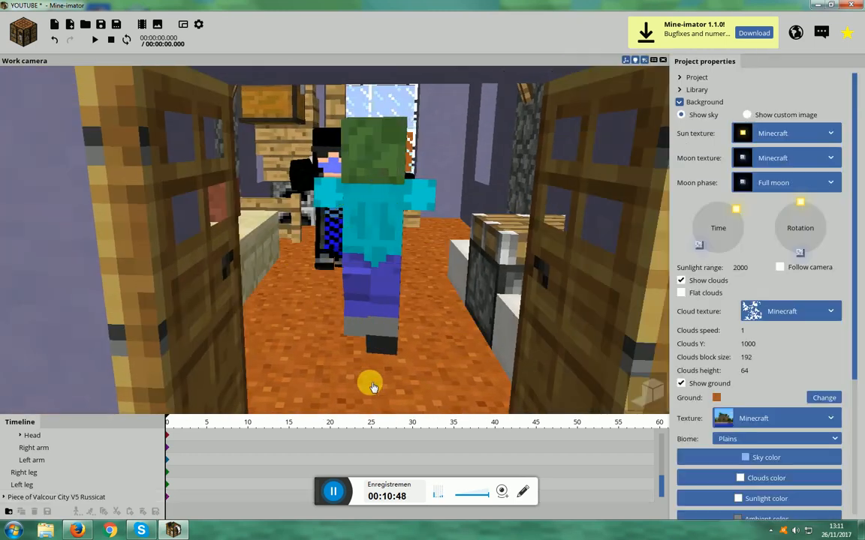
{"action": "right_click_drag", "start_coordinate": [368, 373], "coordinate": [350, 362]}
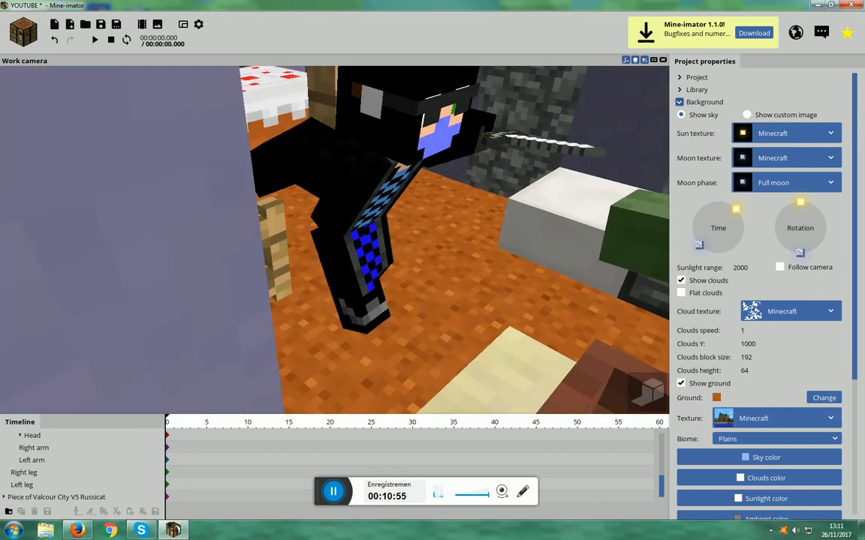
{"action": "right_click_drag", "start_coordinate": [459, 362], "coordinate": [530, 372]}
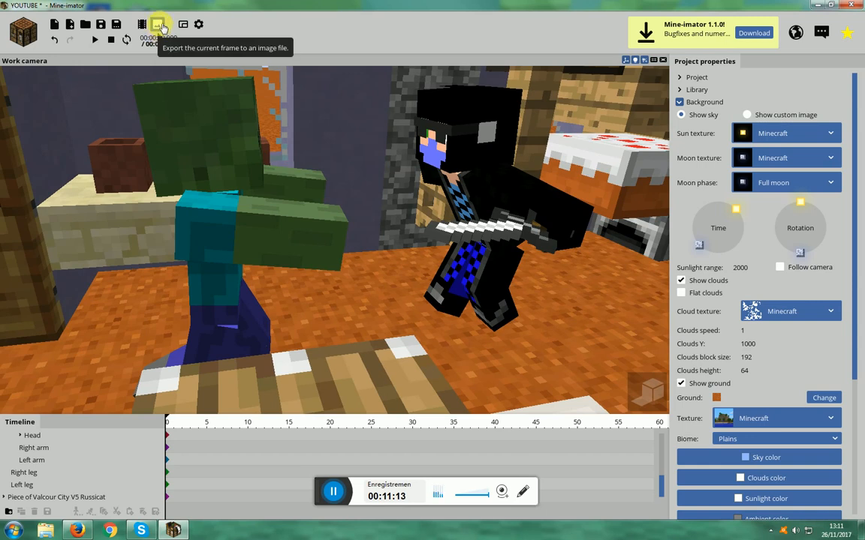
{"action": "left_click", "coordinate": [158, 25]}
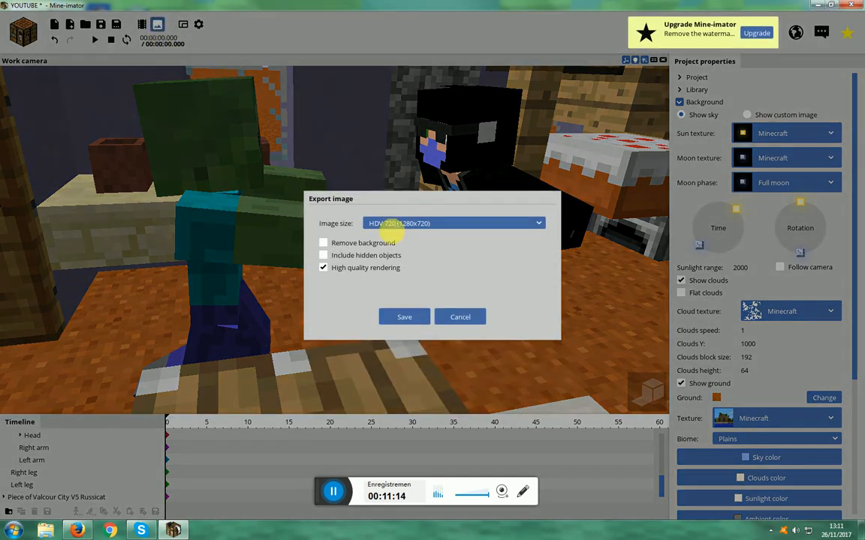
{"action": "left_click", "coordinate": [411, 317]}
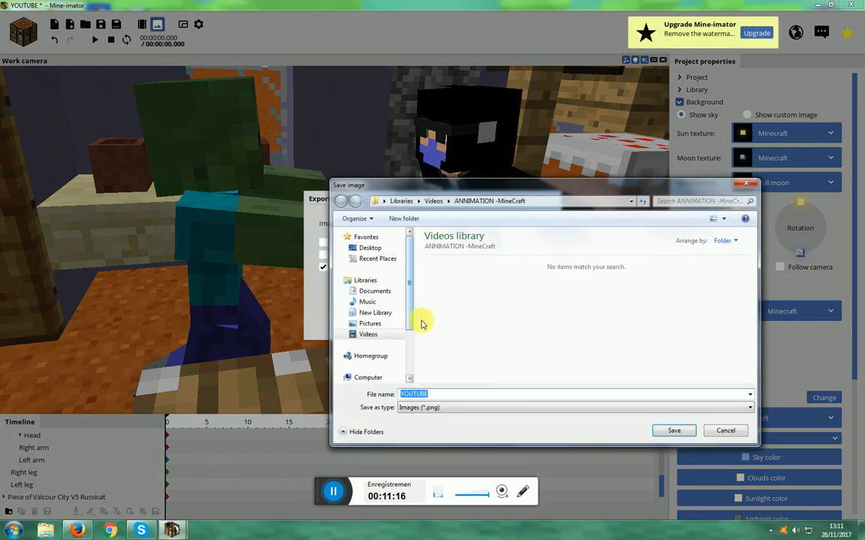
Save the exported image as the PNG "ZOMBIE KILL horreurbrine" in the Pictures folder MINECRAFT [montages] and close Mine-imator
{"action": "left_click", "coordinate": [384, 327]}
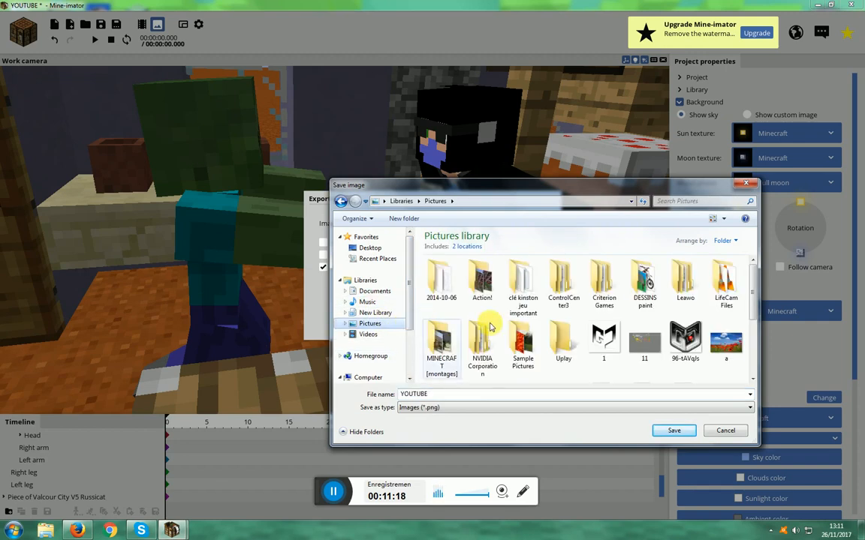
{"action": "double_click", "coordinate": [445, 347]}
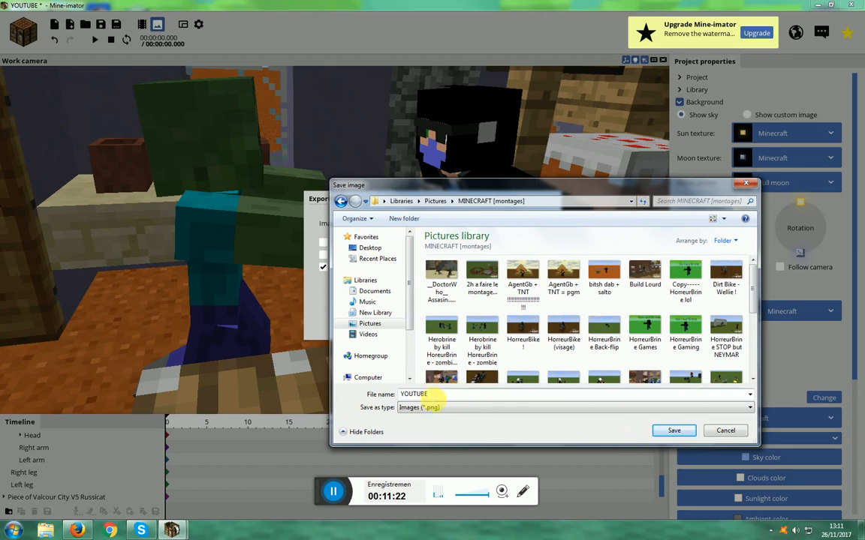
{"action": "left_click_drag", "start_coordinate": [437, 395], "coordinate": [319, 399]}
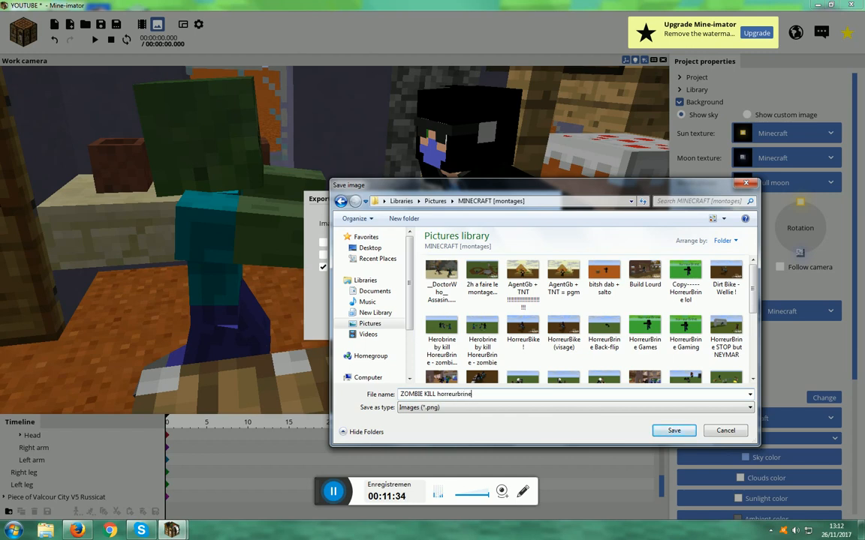
{"action": "left_click", "coordinate": [673, 430]}
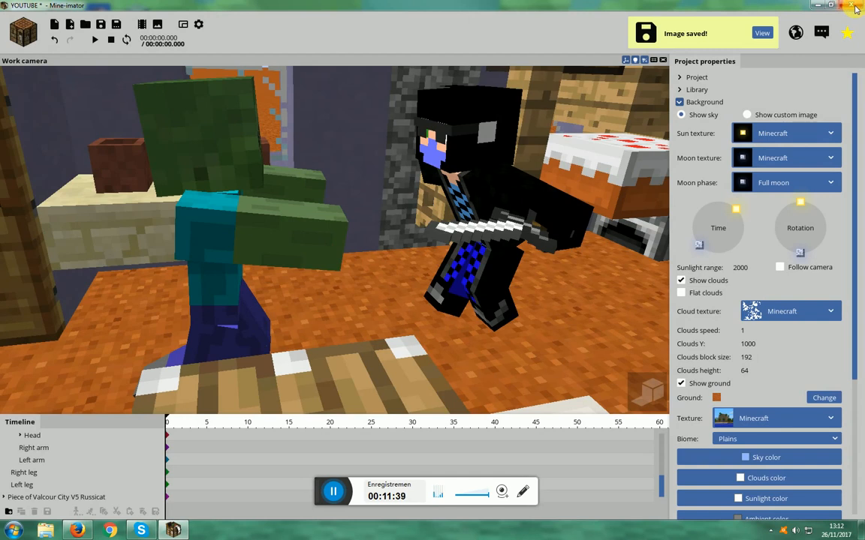
{"action": "left_click", "coordinate": [856, 9]}
{"action": "left_click", "coordinate": [365, 272]}
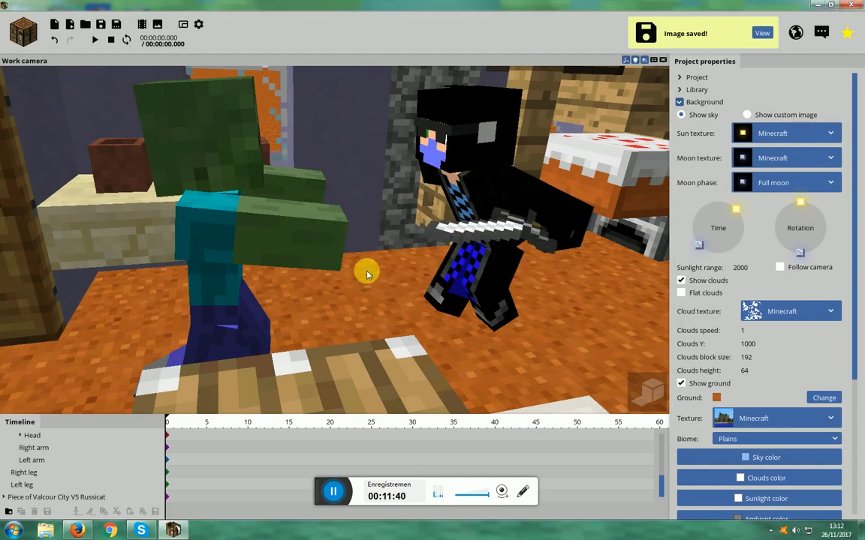
Switch to Windows Explorer and open the MINECRAFT [montages] folder of the Pictures library in a maximized window
{"action": "left_click", "coordinate": [47, 532]}
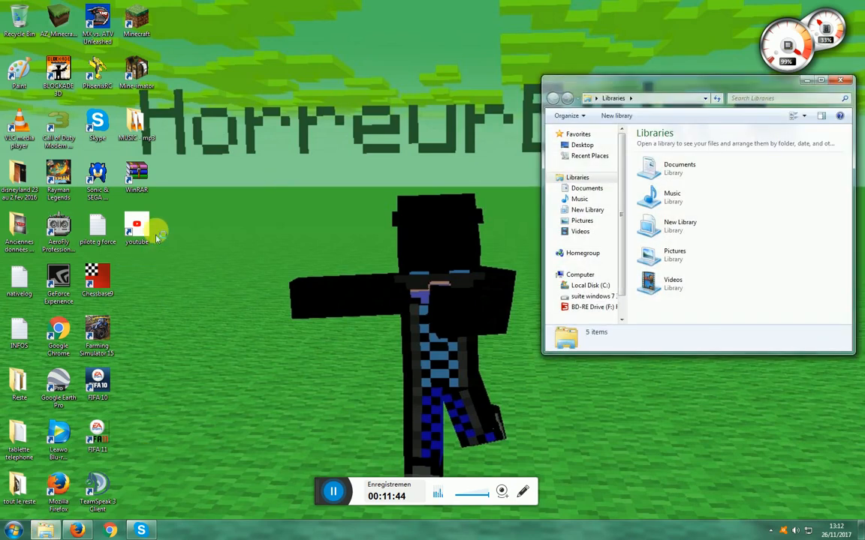
{"action": "double_click", "coordinate": [665, 255]}
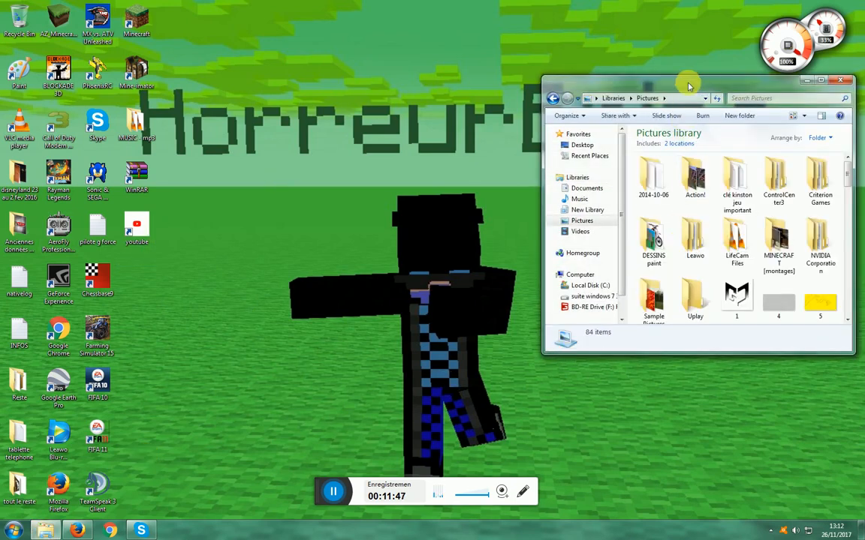
{"action": "left_click_drag", "start_coordinate": [687, 81], "coordinate": [443, 83]}
{"action": "scroll", "coordinate": [515, 259], "scroll_direction": "down", "scroll_amount": 10}
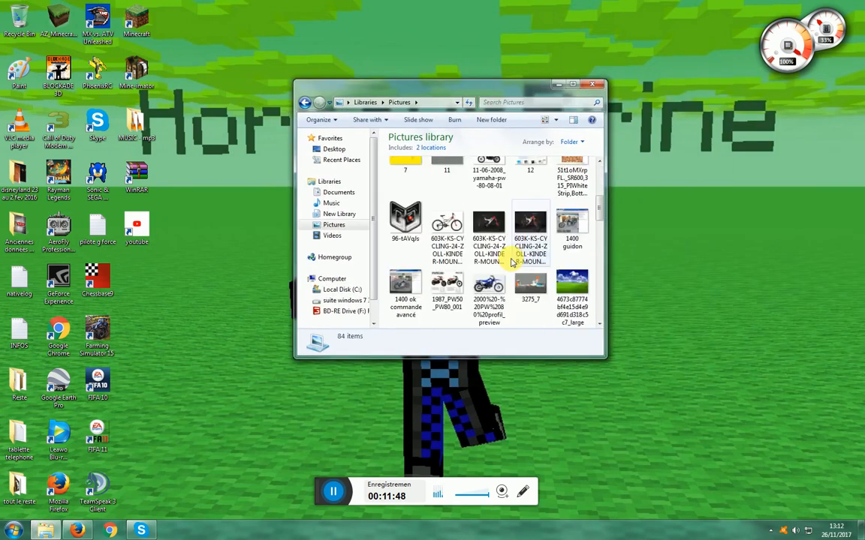
{"action": "scroll", "coordinate": [515, 264], "scroll_direction": "down", "scroll_amount": 5}
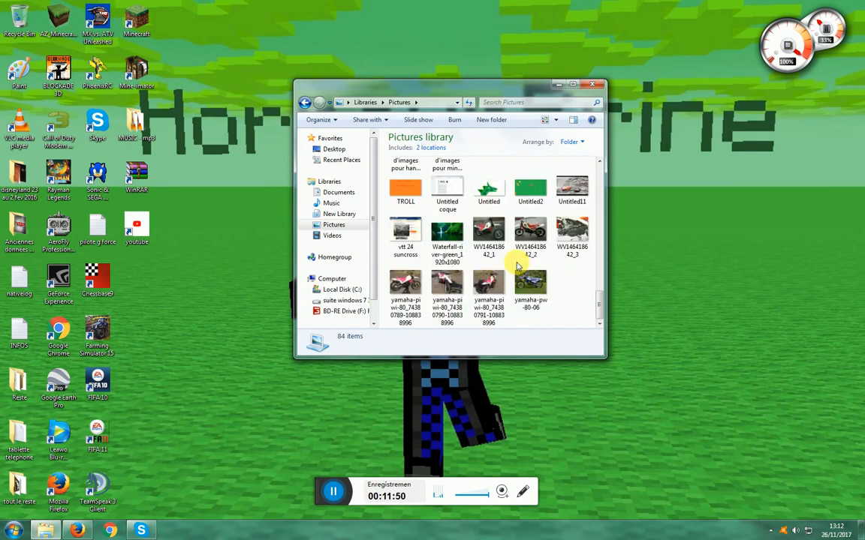
{"action": "scroll", "coordinate": [518, 266], "scroll_direction": "up", "scroll_amount": 8}
{"action": "scroll", "coordinate": [517, 255], "scroll_direction": "up", "scroll_amount": 8}
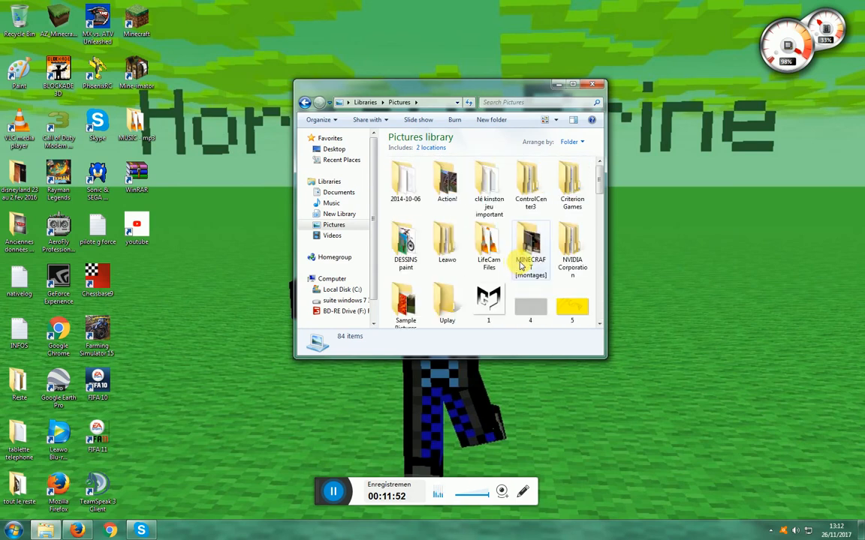
{"action": "double_click", "coordinate": [531, 243]}
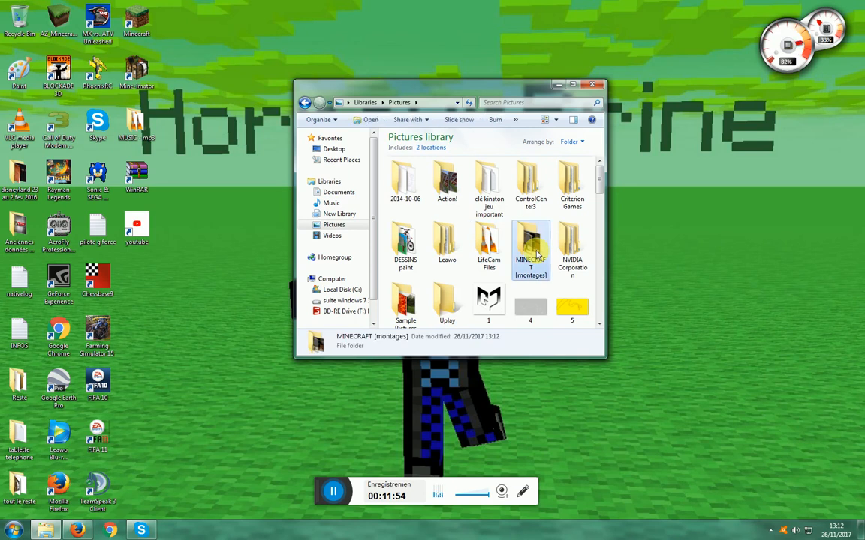
{"action": "left_click", "coordinate": [573, 84]}
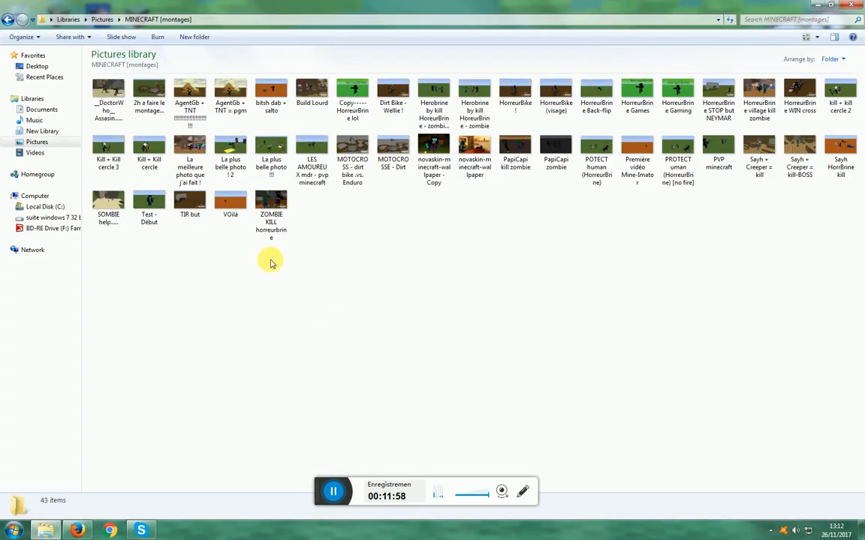
Try to view the "ZOMBIE KILL horreurbrine" image, and close the image viewer and the folder window
{"action": "left_click", "coordinate": [271, 213]}
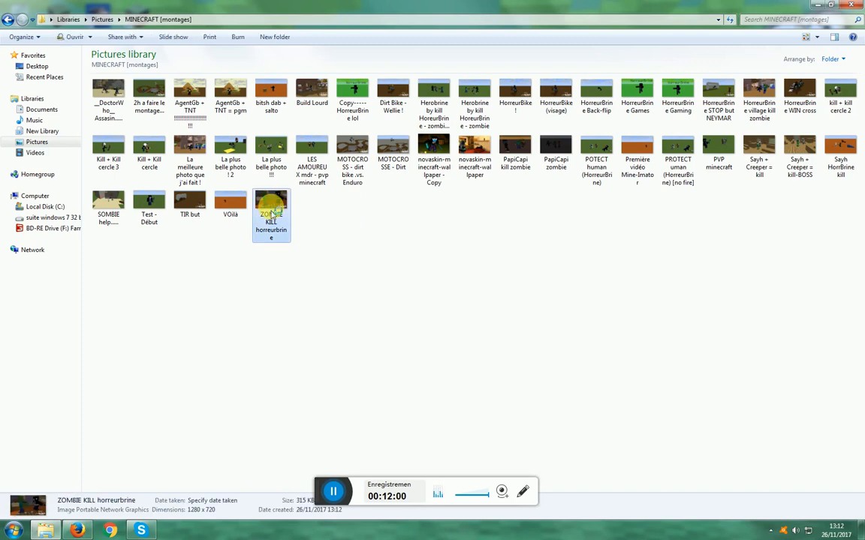
{"action": "double_click", "coordinate": [271, 214]}
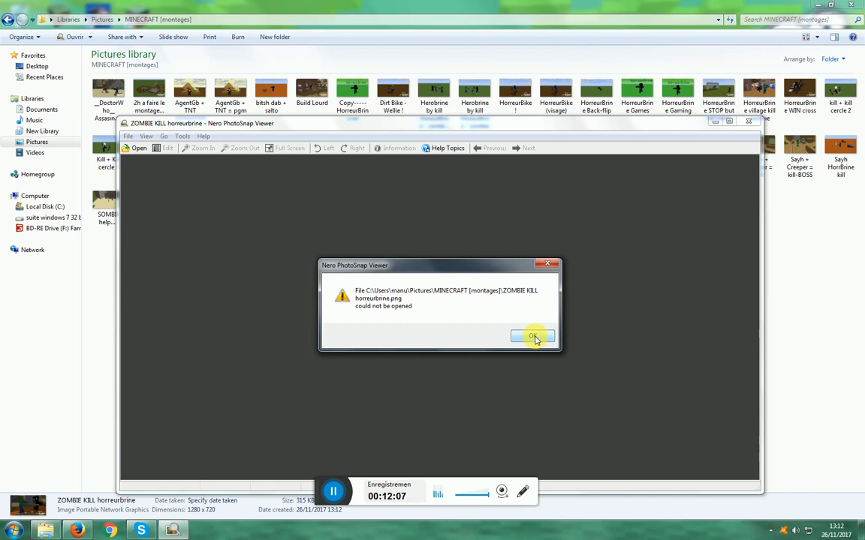
{"action": "left_click", "coordinate": [534, 338]}
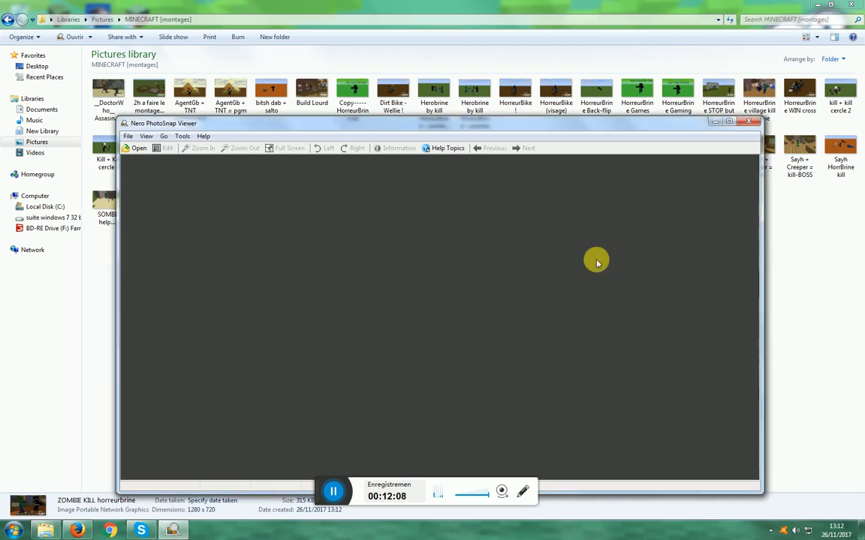
{"action": "left_click", "coordinate": [752, 124]}
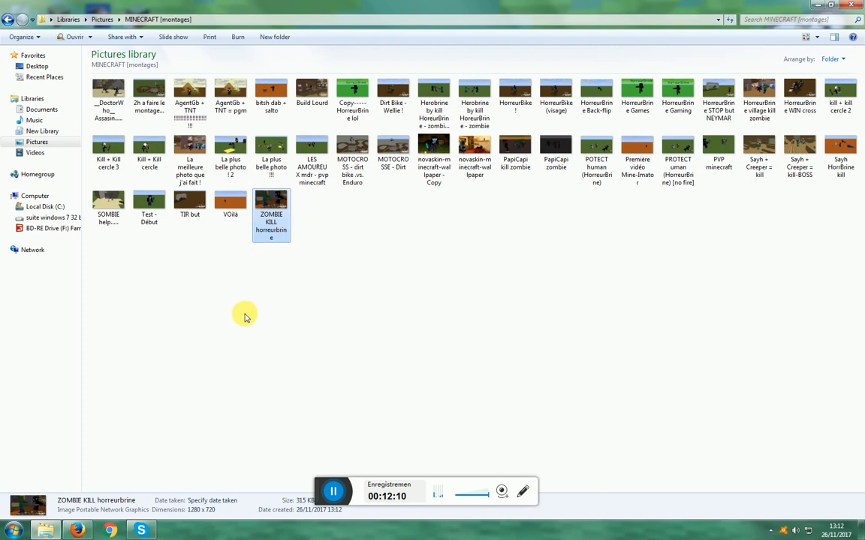
{"action": "left_click", "coordinate": [854, 5]}
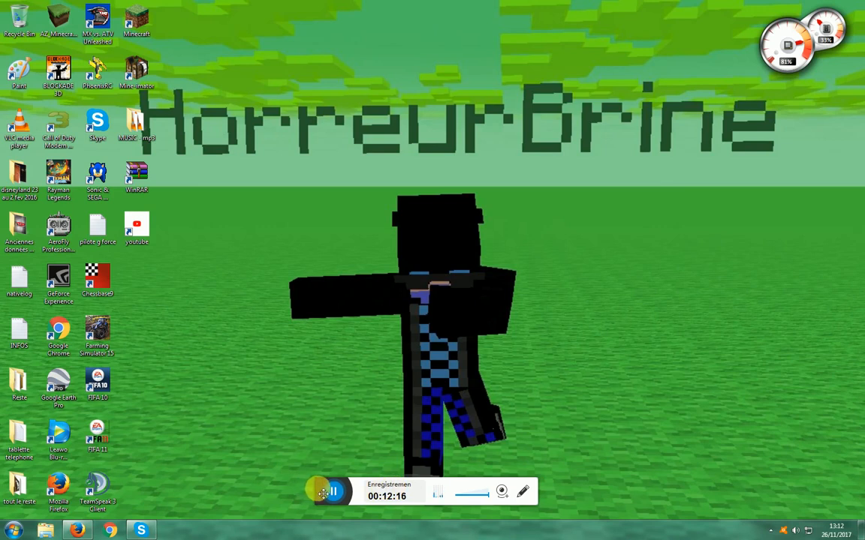
{"action": "left_click_drag", "start_coordinate": [313, 488], "coordinate": [287, 469]}
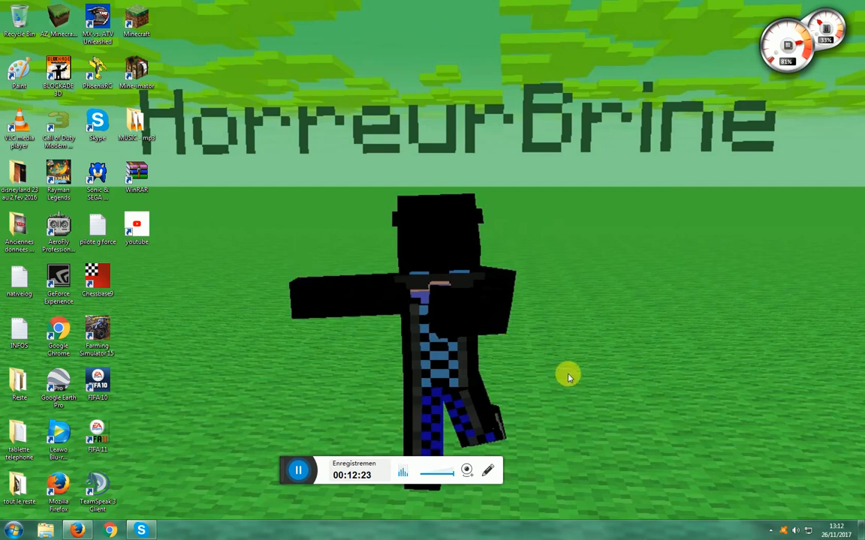
{"action": "left_click_drag", "start_coordinate": [579, 154], "coordinate": [284, 492]}
{"action": "left_click_drag", "start_coordinate": [516, 181], "coordinate": [282, 467]}
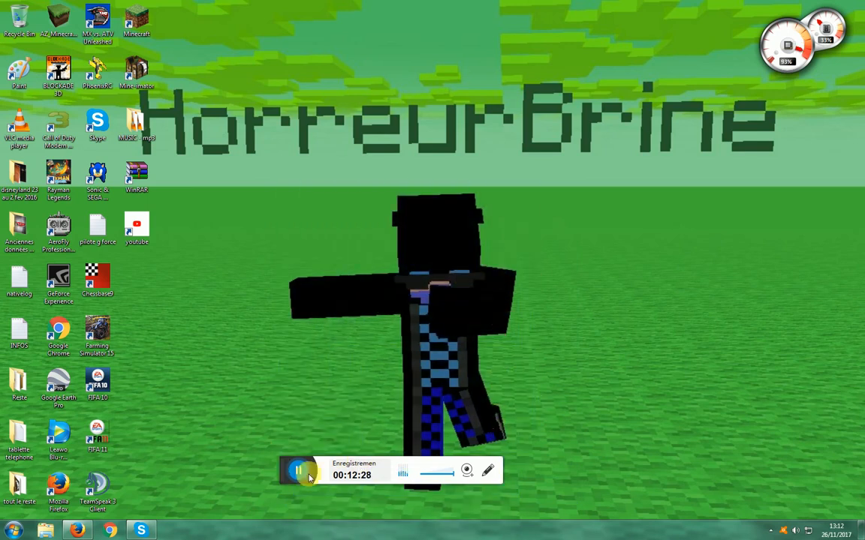